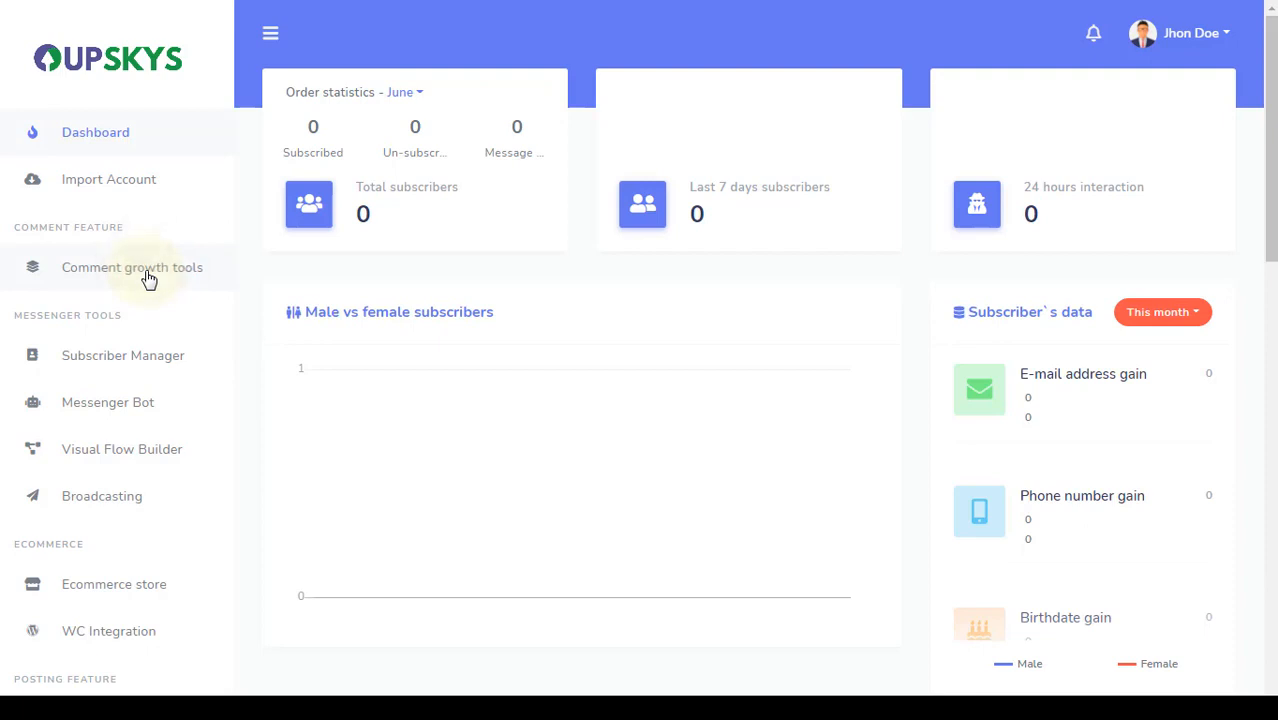
Open the Facebook Automation Campaign details for Demo Page from Comment growth tools
{"action": "left_click", "coordinate": [148, 279]}
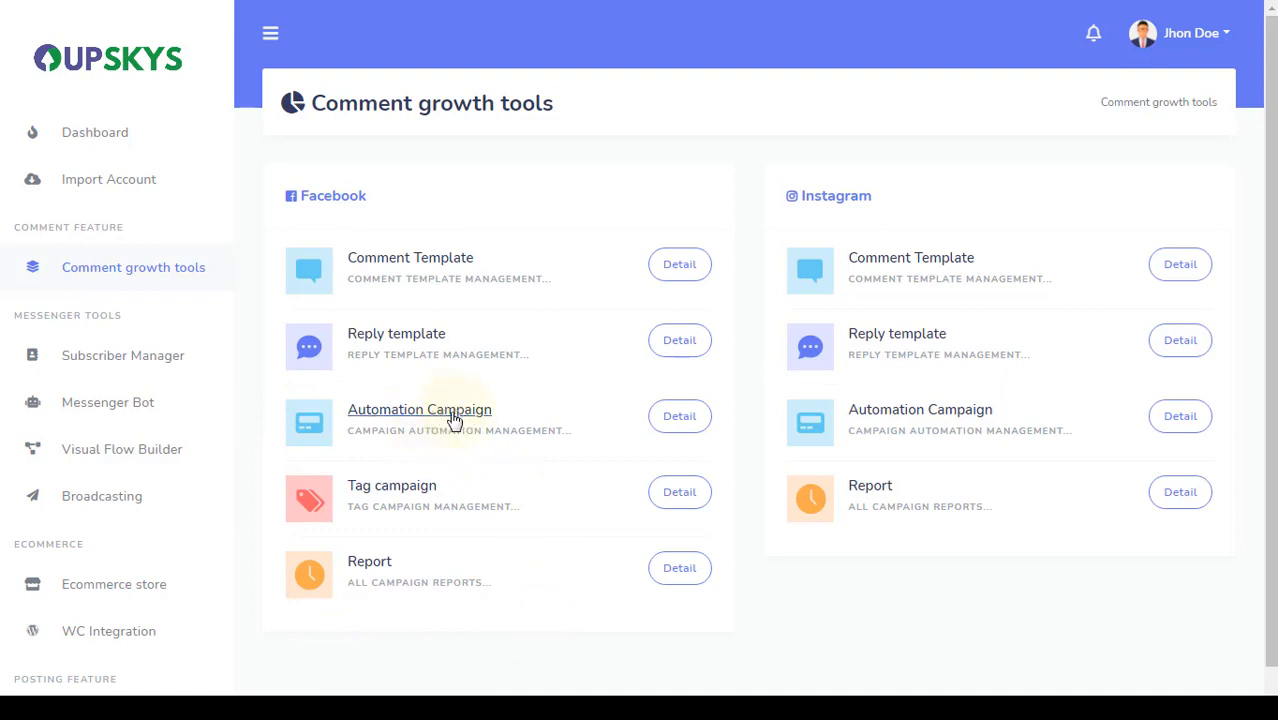
{"action": "left_click", "coordinate": [678, 424]}
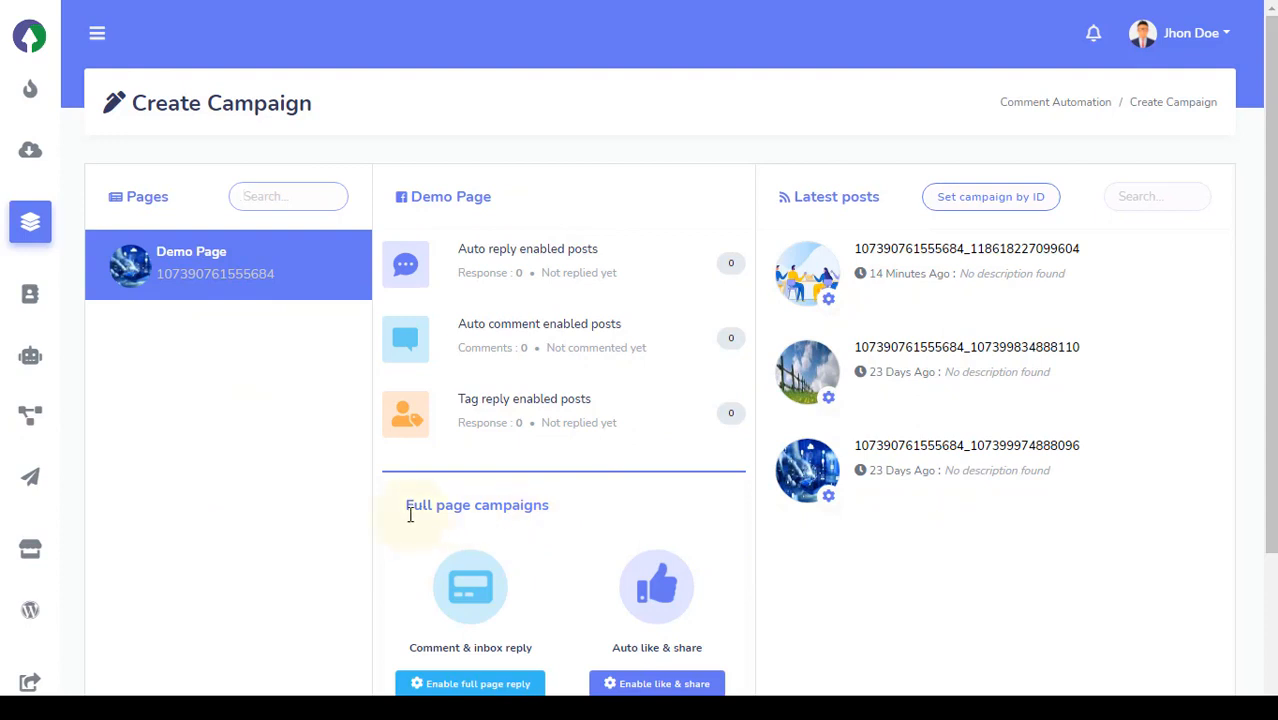
{"action": "double_click", "coordinate": [148, 197]}
{"action": "left_click", "coordinate": [185, 203]}
{"action": "left_click_drag", "start_coordinate": [459, 250], "coordinate": [617, 255]}
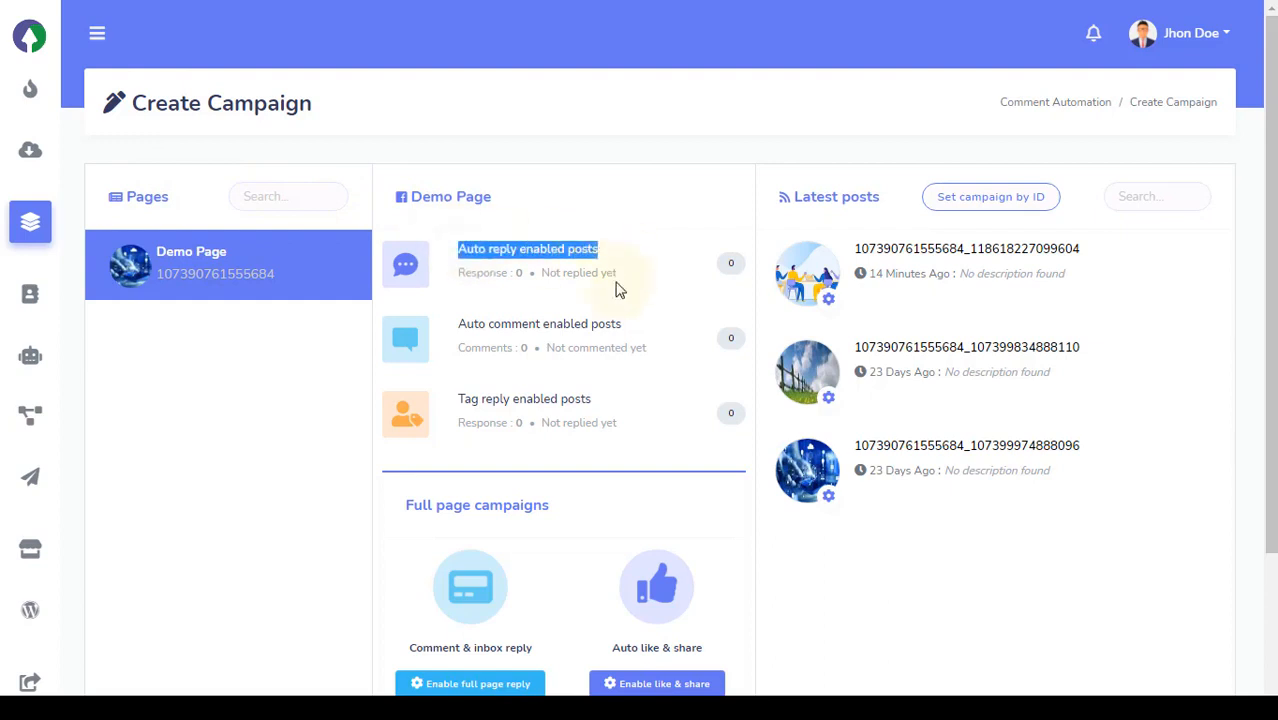
{"action": "left_click_drag", "start_coordinate": [626, 330], "coordinate": [459, 324]}
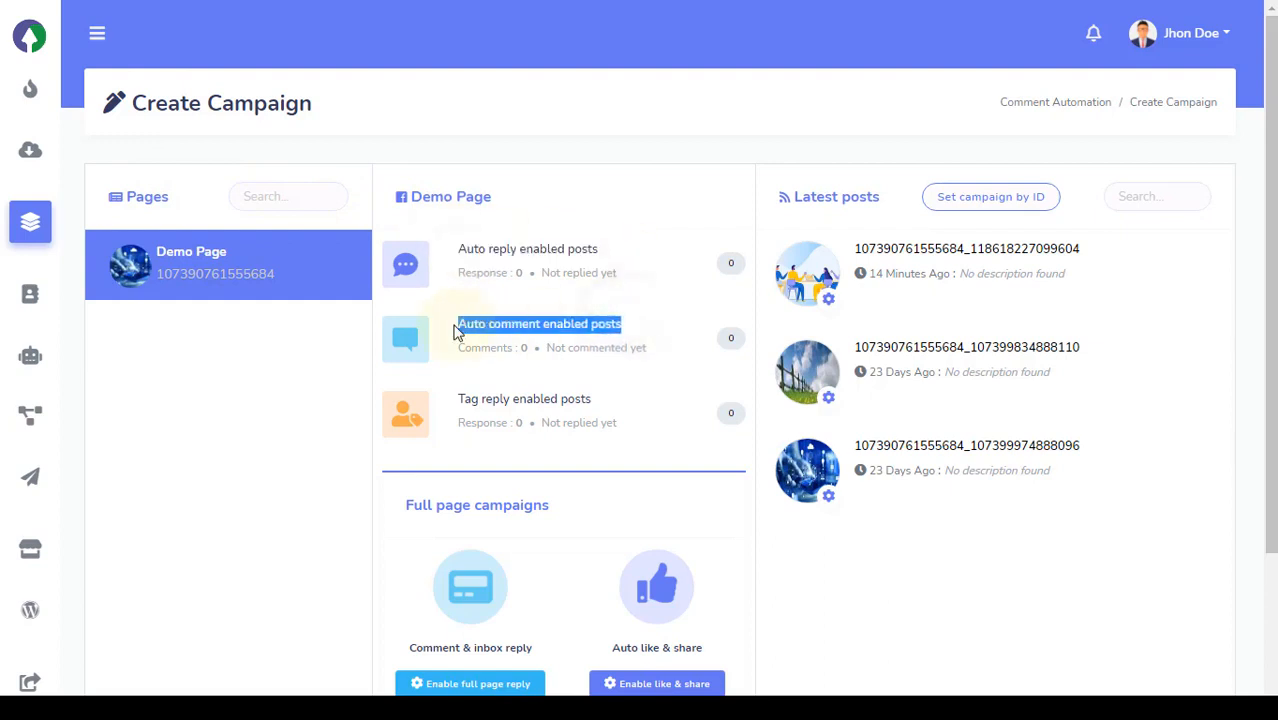
{"action": "left_click_drag", "start_coordinate": [455, 400], "coordinate": [605, 399]}
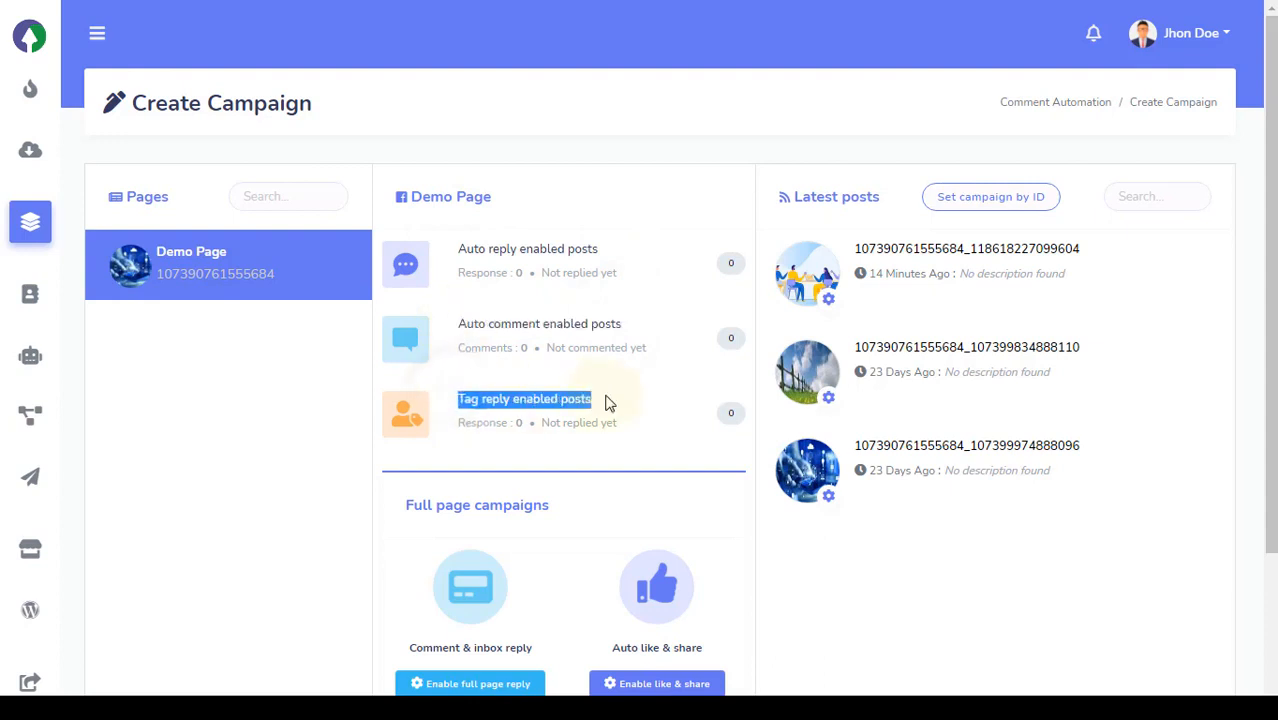
{"action": "left_click", "coordinate": [605, 400]}
{"action": "scroll", "coordinate": [357, 448], "scroll_direction": "down", "scroll_amount": 2}
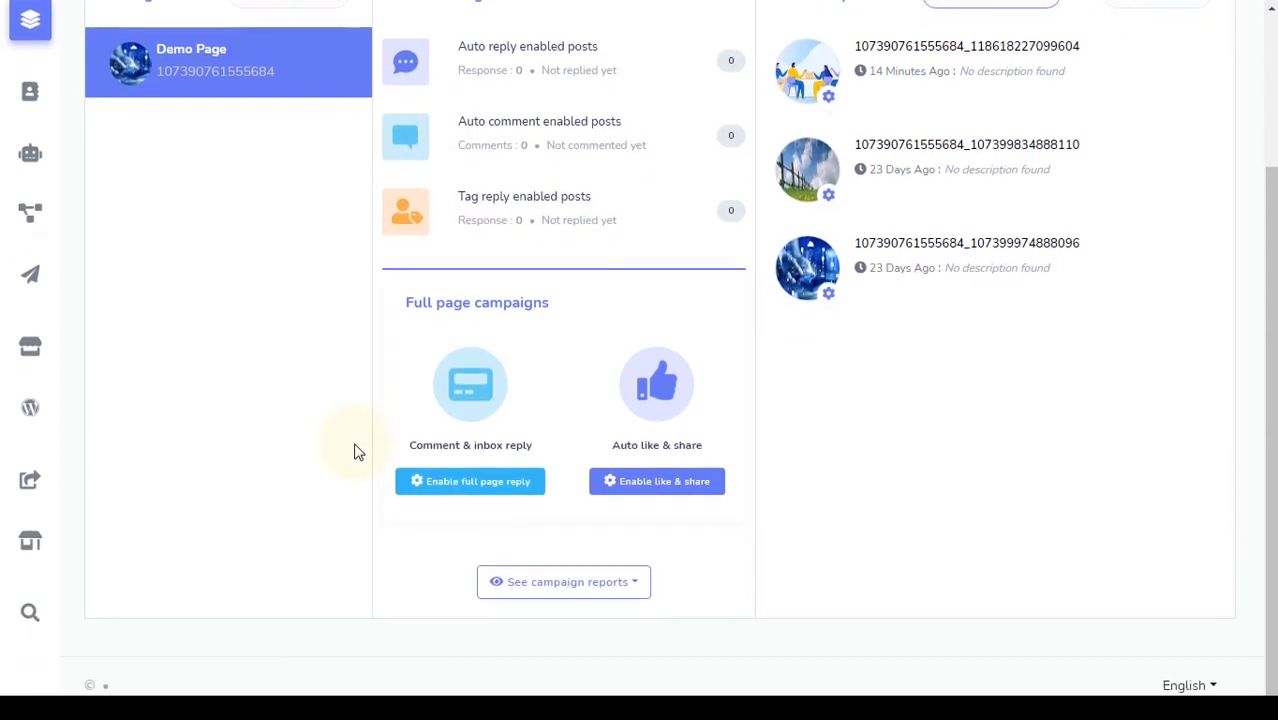
{"action": "left_click_drag", "start_coordinate": [553, 305], "coordinate": [362, 318]}
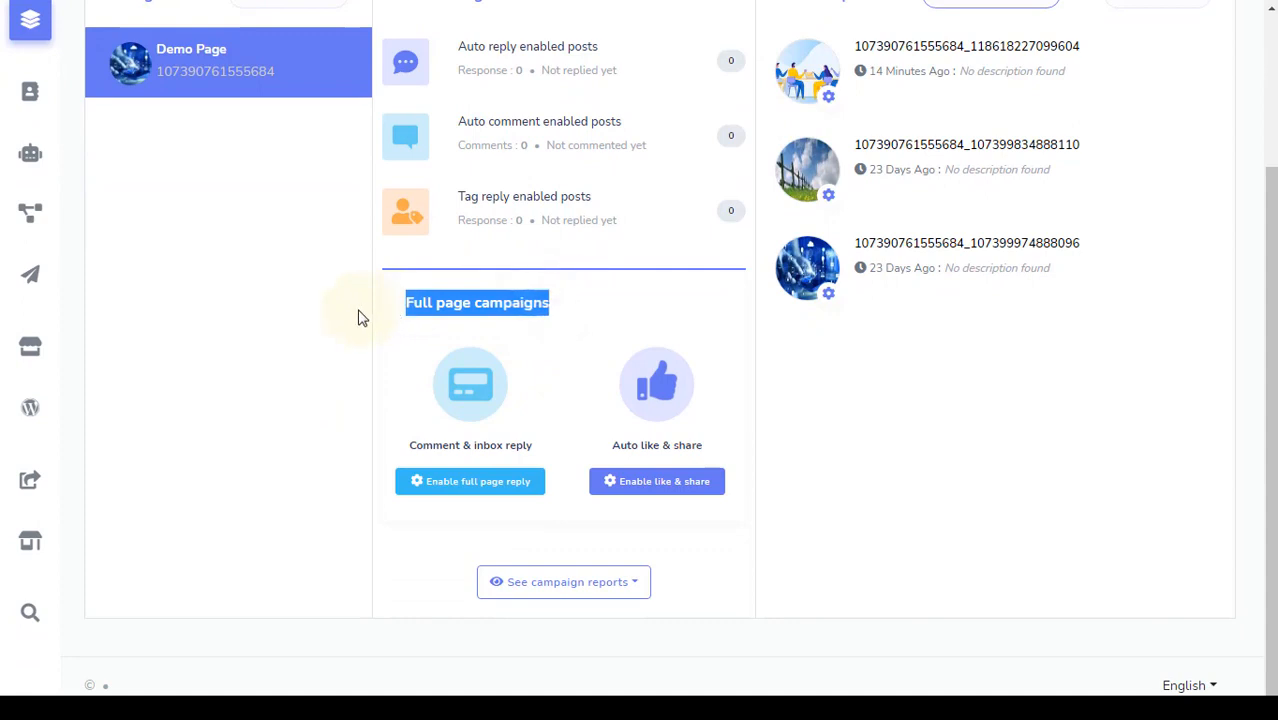
{"action": "left_click", "coordinate": [362, 318]}
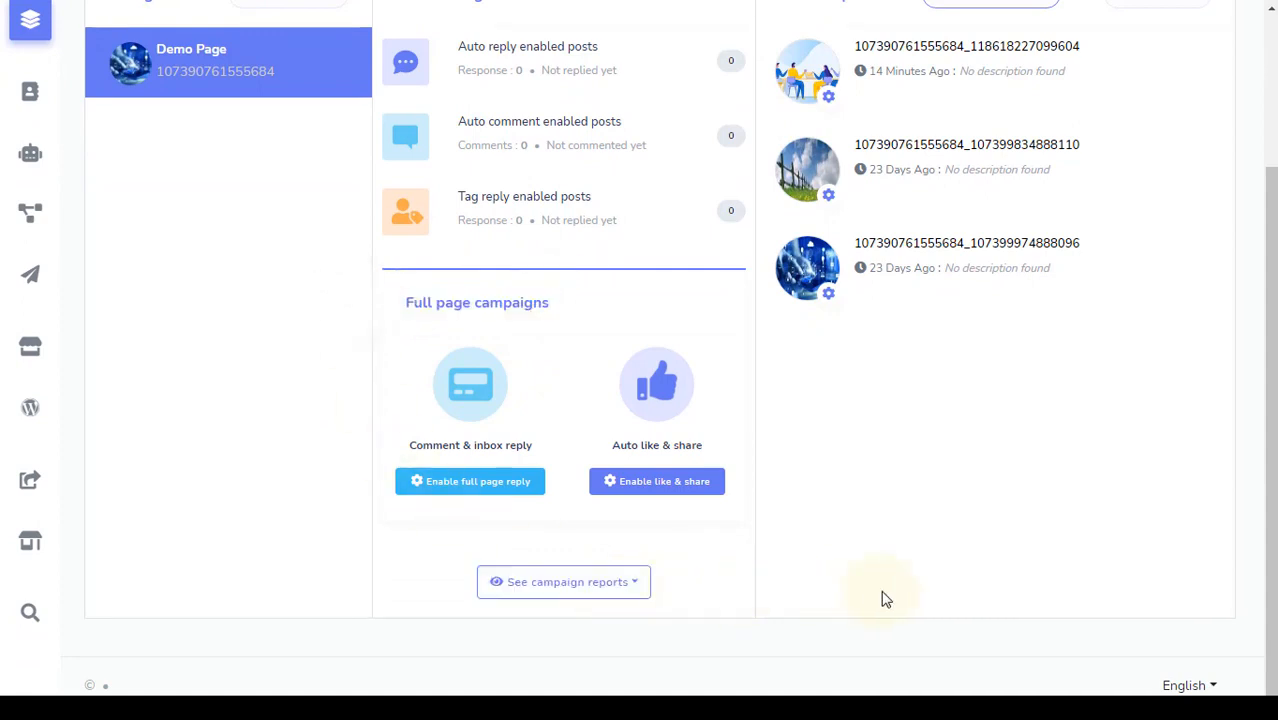
{"action": "scroll", "coordinate": [882, 598], "scroll_direction": "up", "scroll_amount": 2}
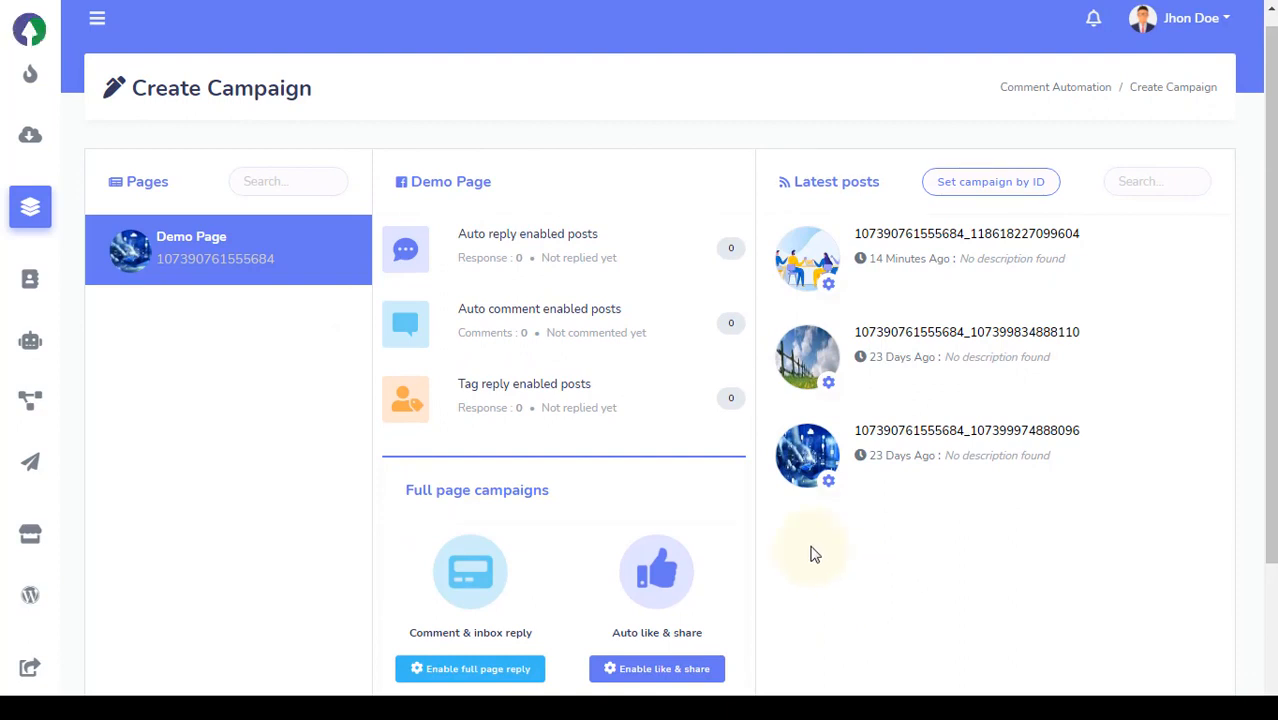
{"action": "left_click_drag", "start_coordinate": [887, 183], "coordinate": [790, 182]}
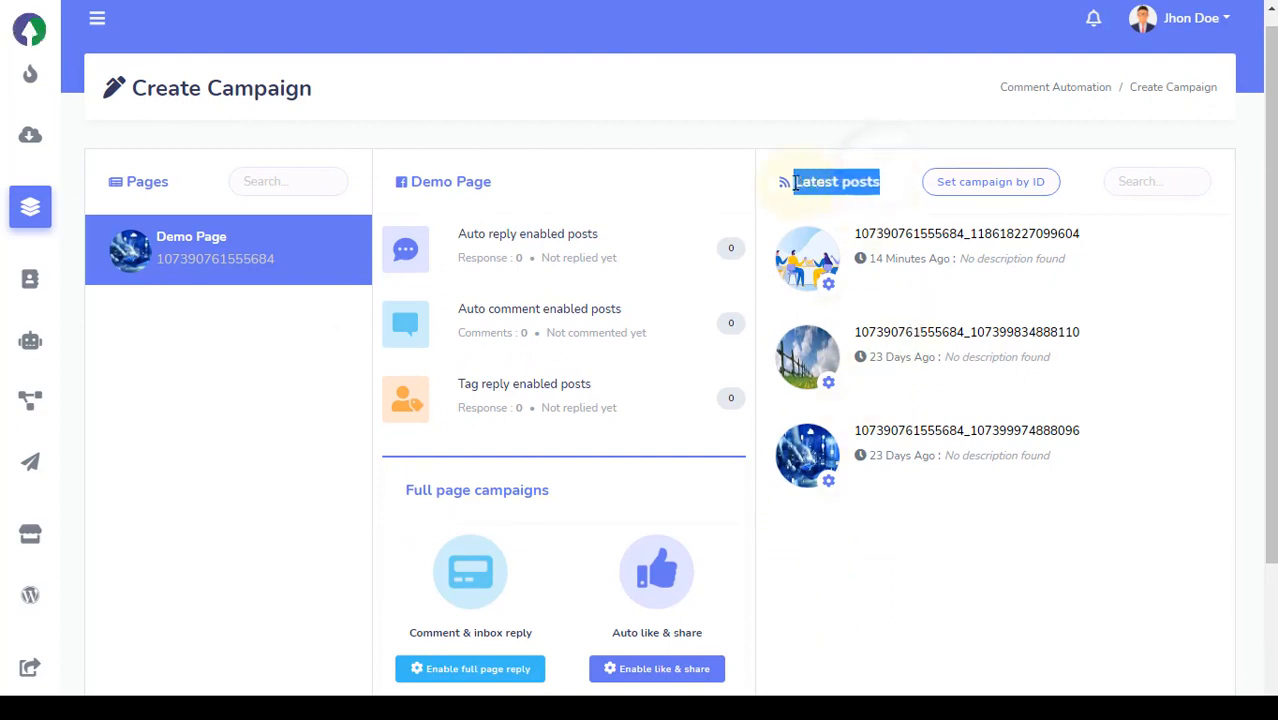
{"action": "left_click", "coordinate": [822, 138]}
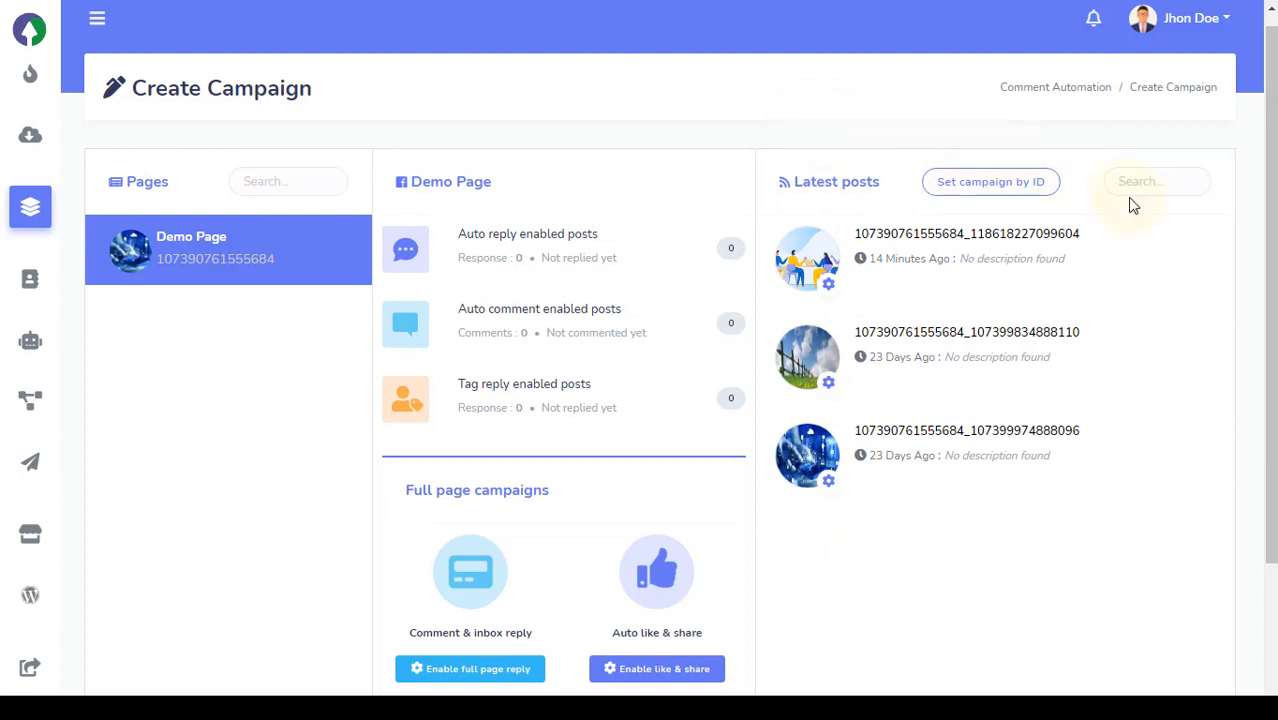
{"action": "left_click", "coordinate": [1040, 184]}
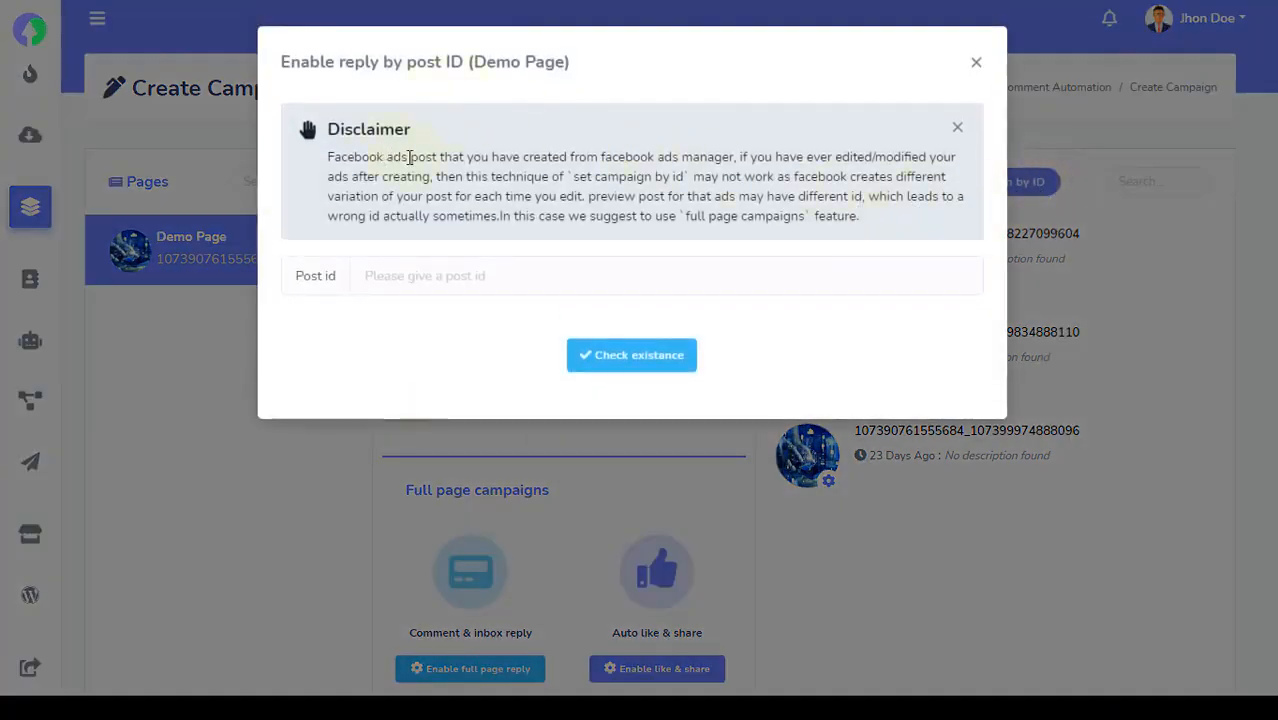
{"action": "left_click_drag", "start_coordinate": [407, 157], "coordinate": [316, 170]}
{"action": "left_click", "coordinate": [316, 170]}
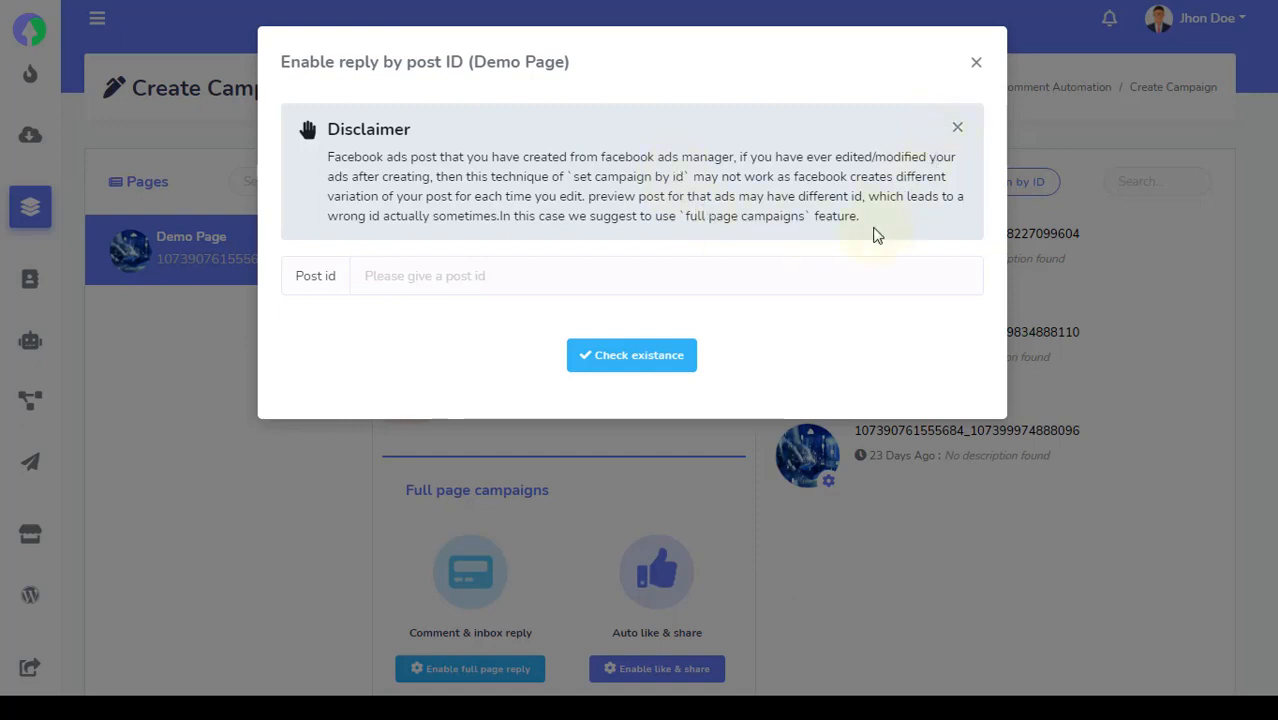
{"action": "left_click", "coordinate": [502, 278]}
{"action": "left_click", "coordinate": [848, 348]}
{"action": "left_click", "coordinate": [970, 72]}
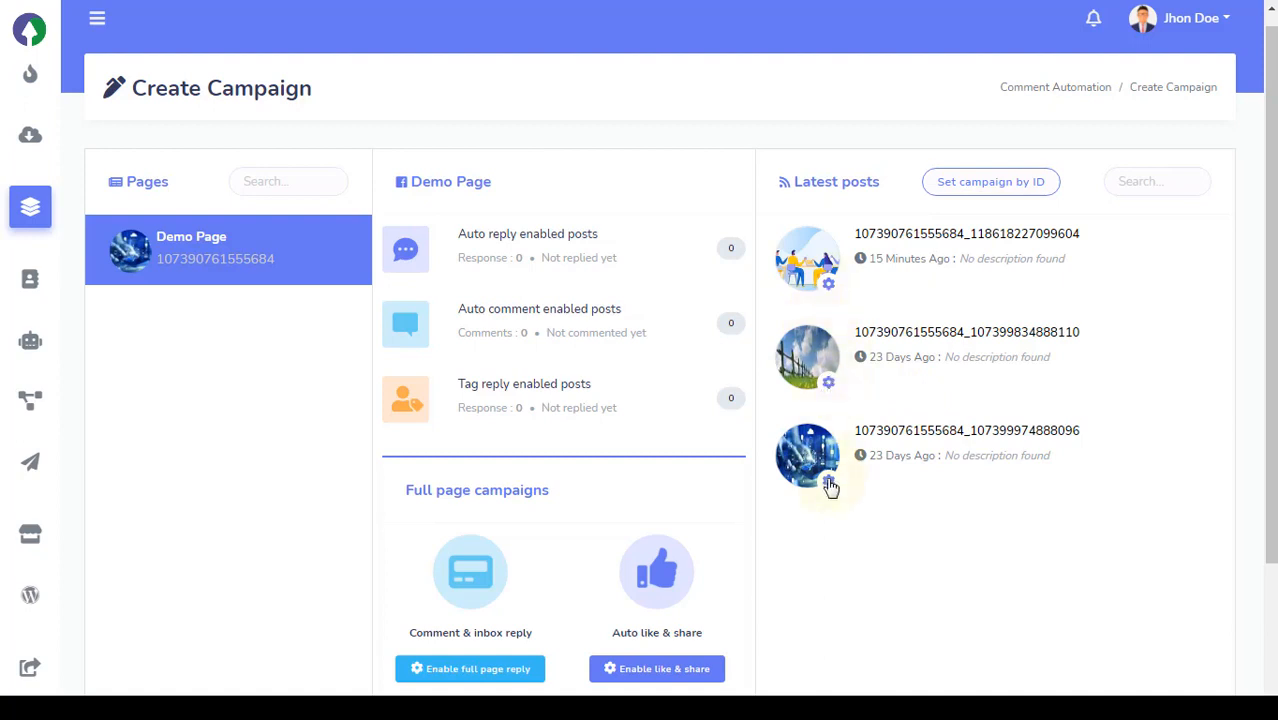
Enable auto reply on the newest Demo Page post
{"action": "left_click", "coordinate": [834, 298]}
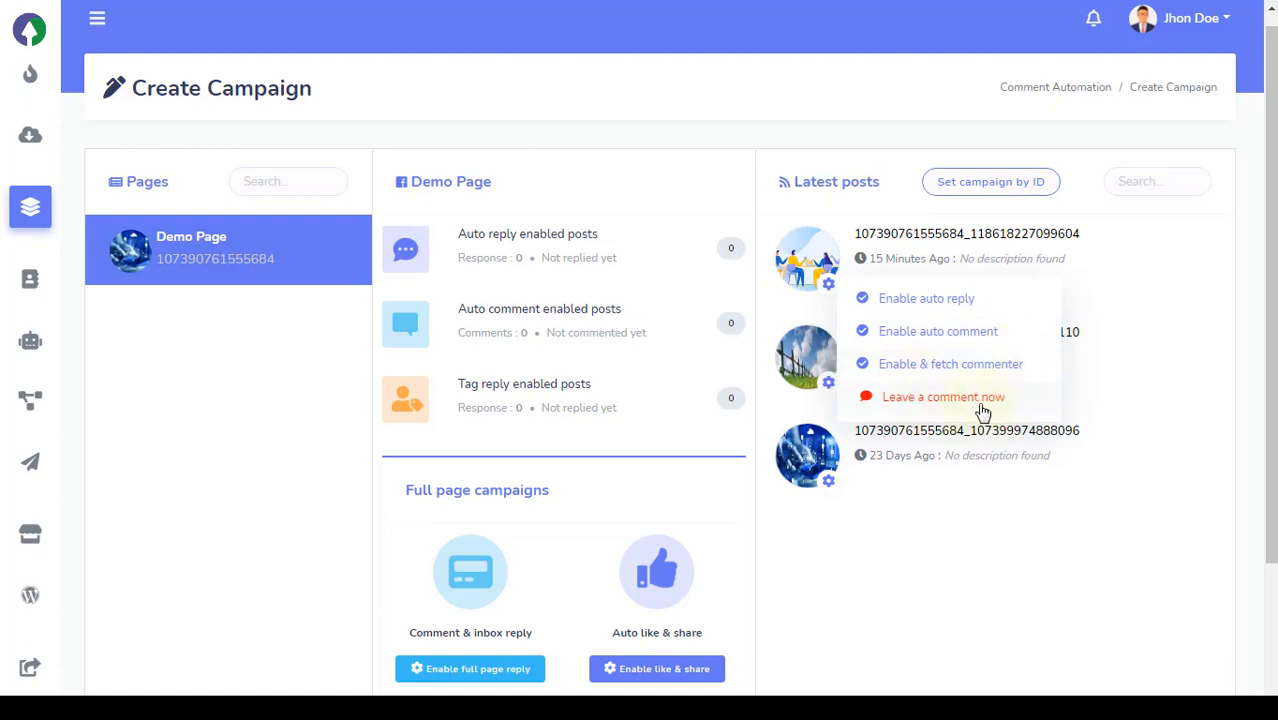
{"action": "left_click", "coordinate": [1000, 311]}
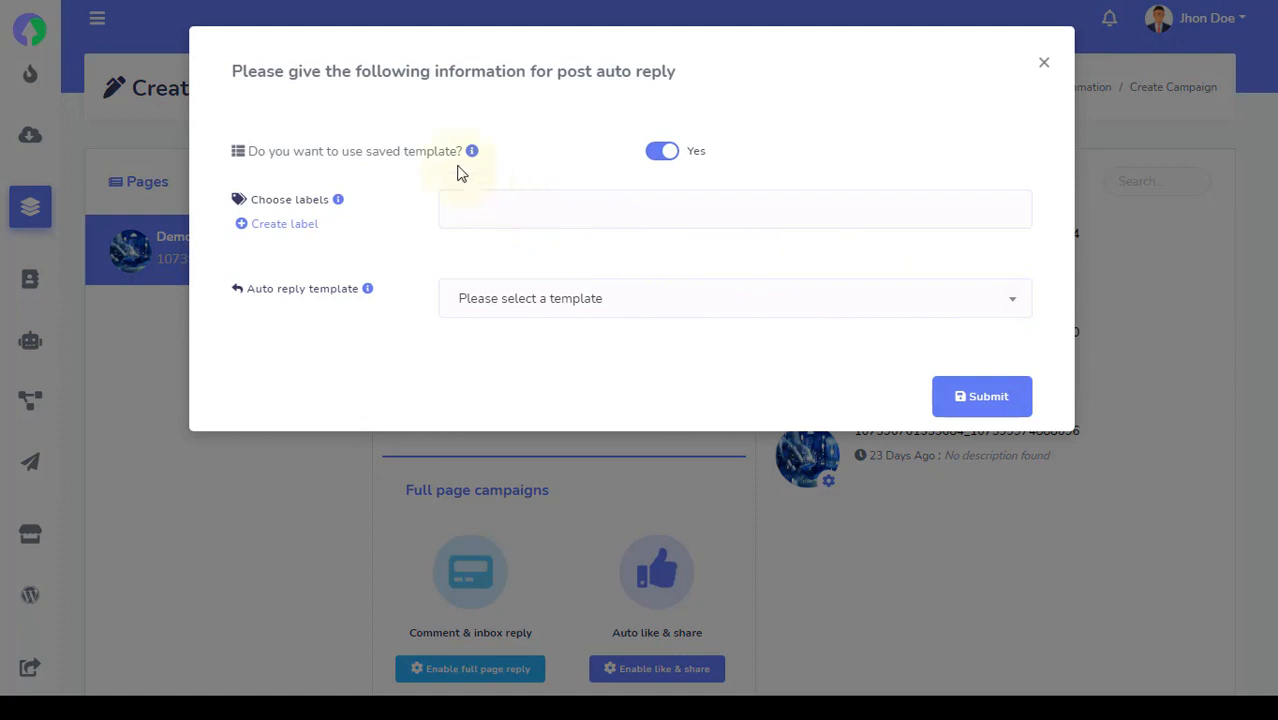
Switch off the saved auto reply template to reveal the manual reply options
{"action": "left_click_drag", "start_coordinate": [457, 163], "coordinate": [365, 168]}
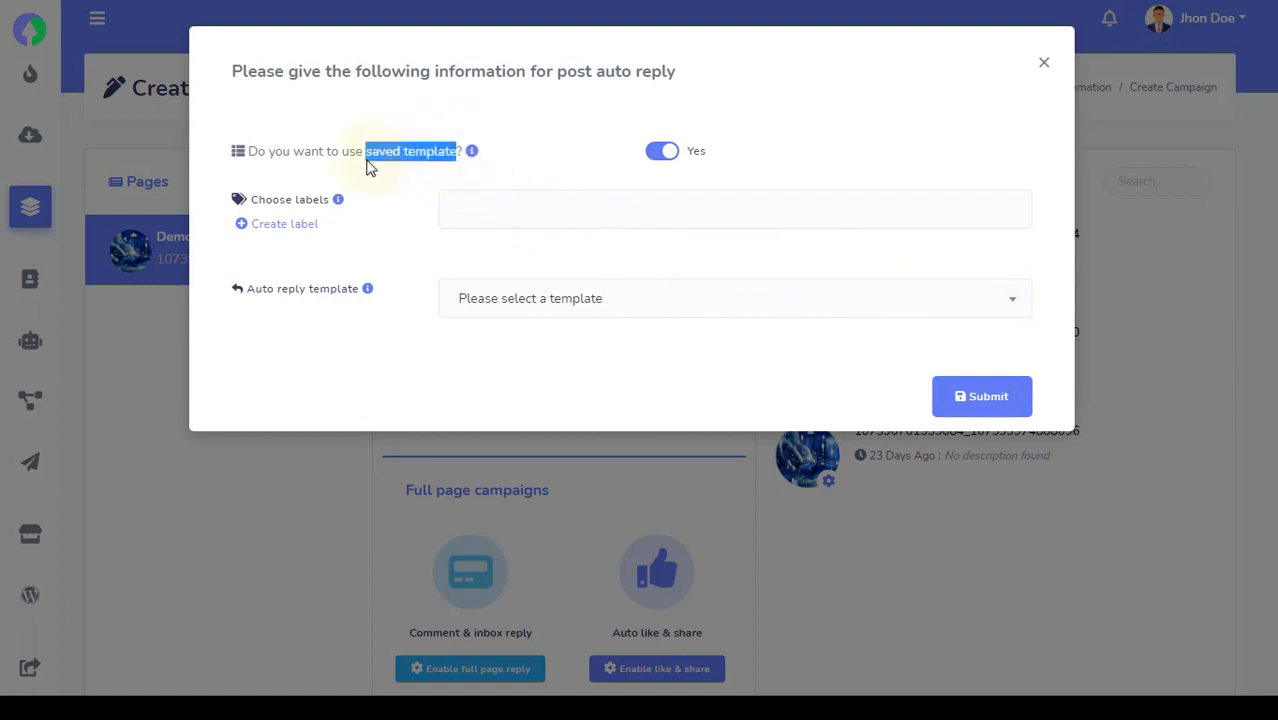
{"action": "left_click", "coordinate": [370, 177]}
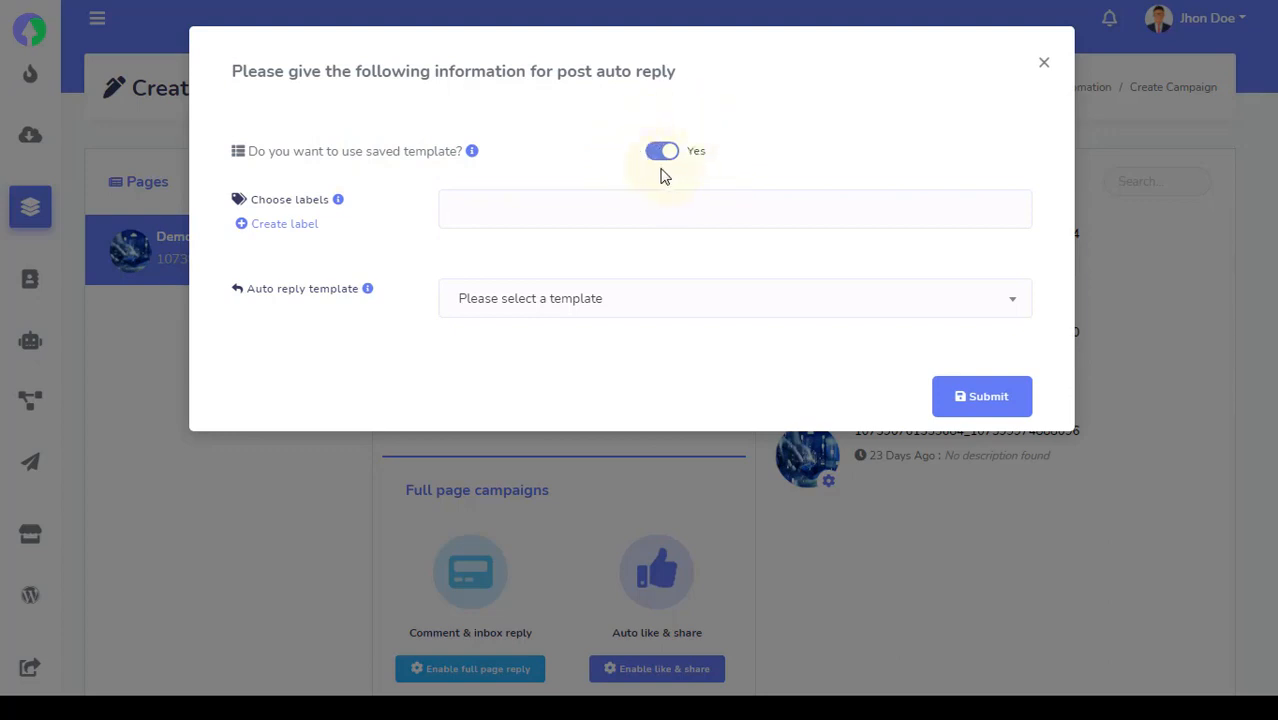
{"action": "left_click", "coordinate": [557, 318]}
{"action": "left_click", "coordinate": [402, 379]}
{"action": "left_click", "coordinate": [670, 157]}
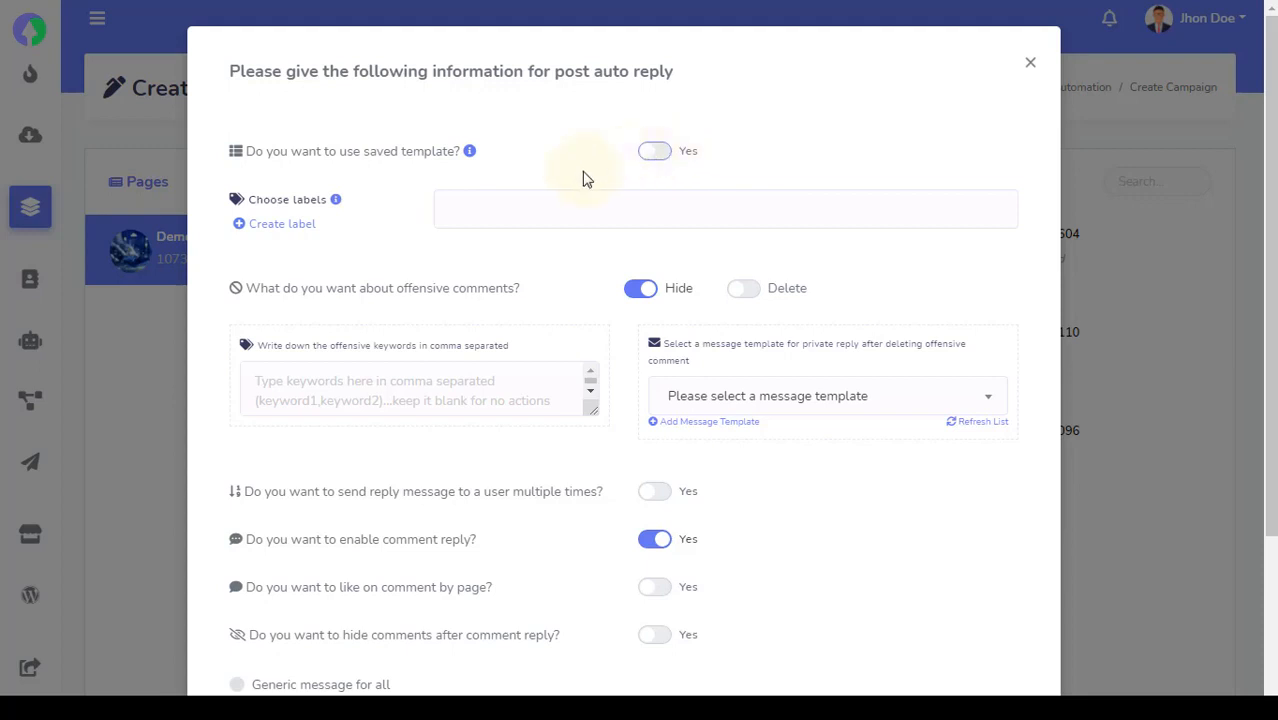
{"action": "scroll", "coordinate": [587, 178], "scroll_direction": "down", "scroll_amount": 1}
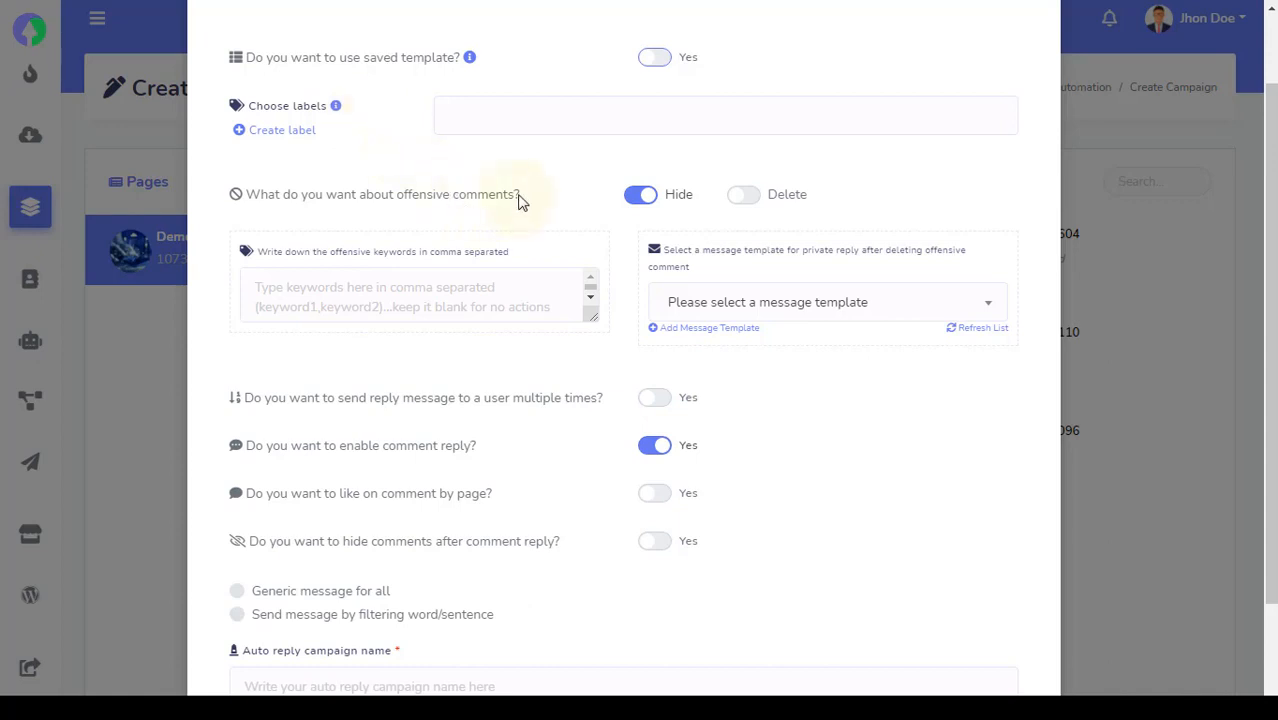
{"action": "left_click_drag", "start_coordinate": [514, 197], "coordinate": [397, 206]}
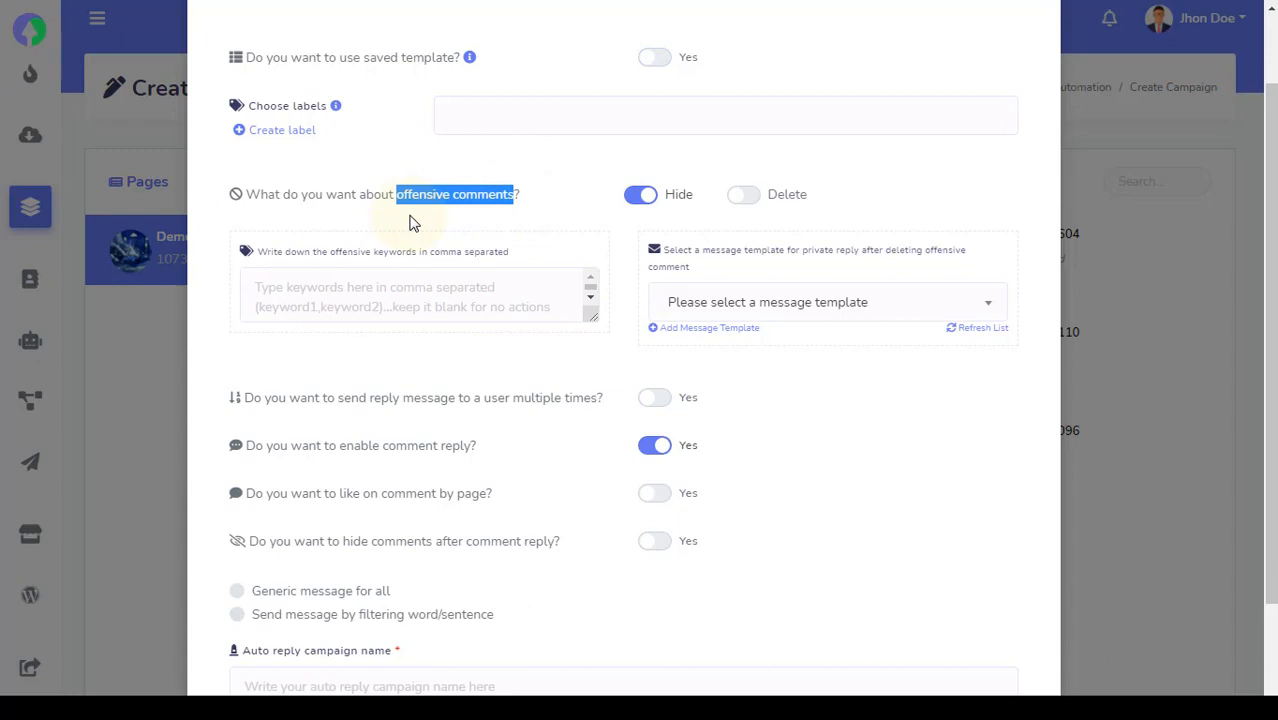
{"action": "left_click", "coordinate": [412, 222]}
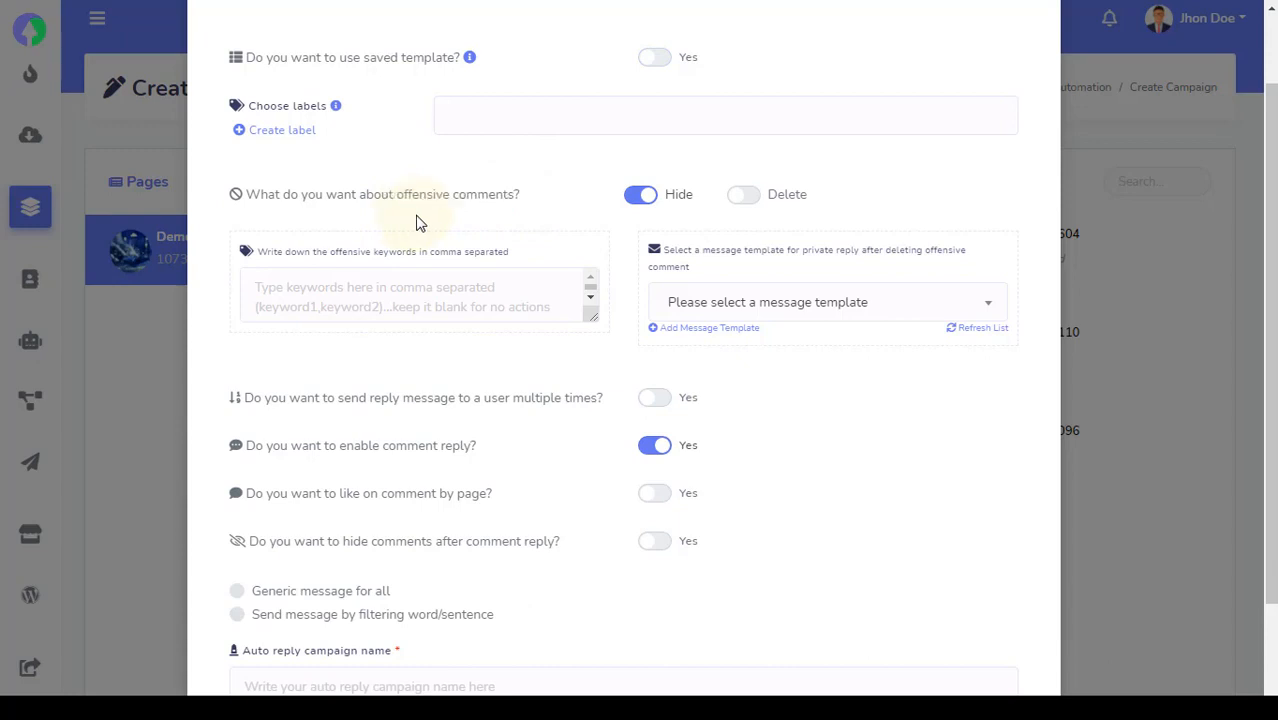
Set comments containing 'offensive keyword 1' to be deleted instead of hidden
{"action": "left_click", "coordinate": [745, 196]}
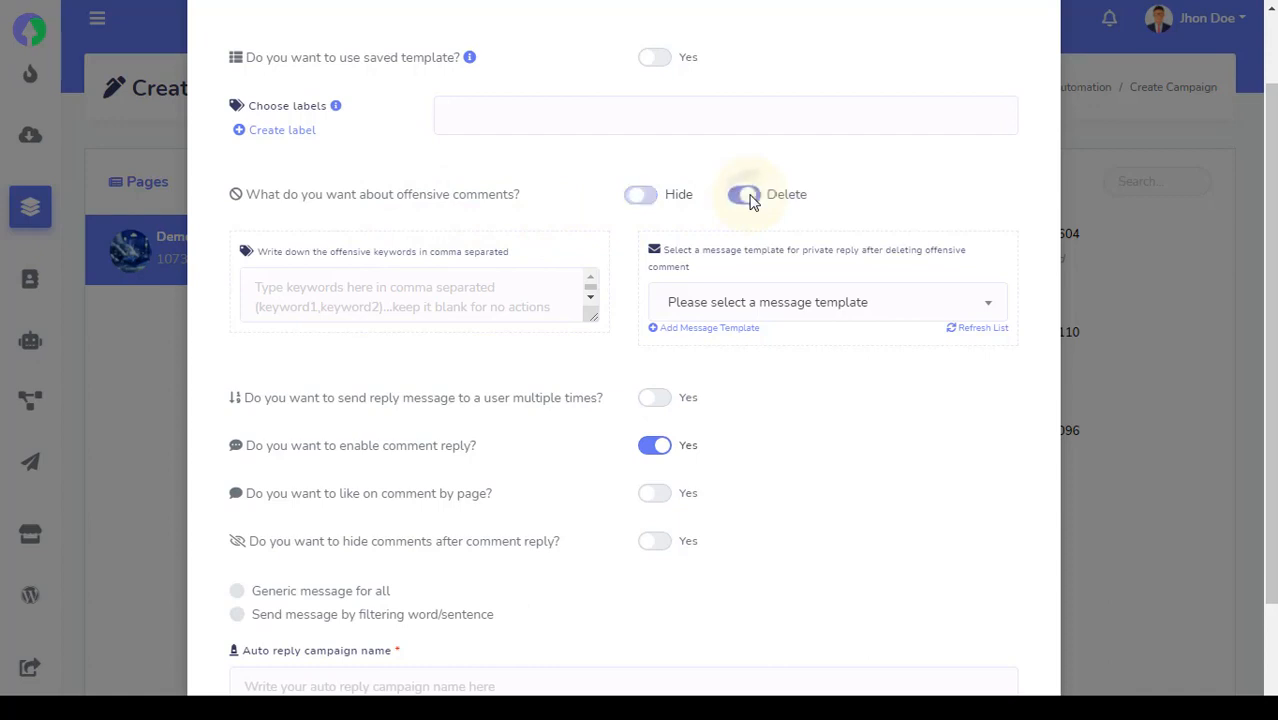
{"action": "left_click", "coordinate": [496, 295]}
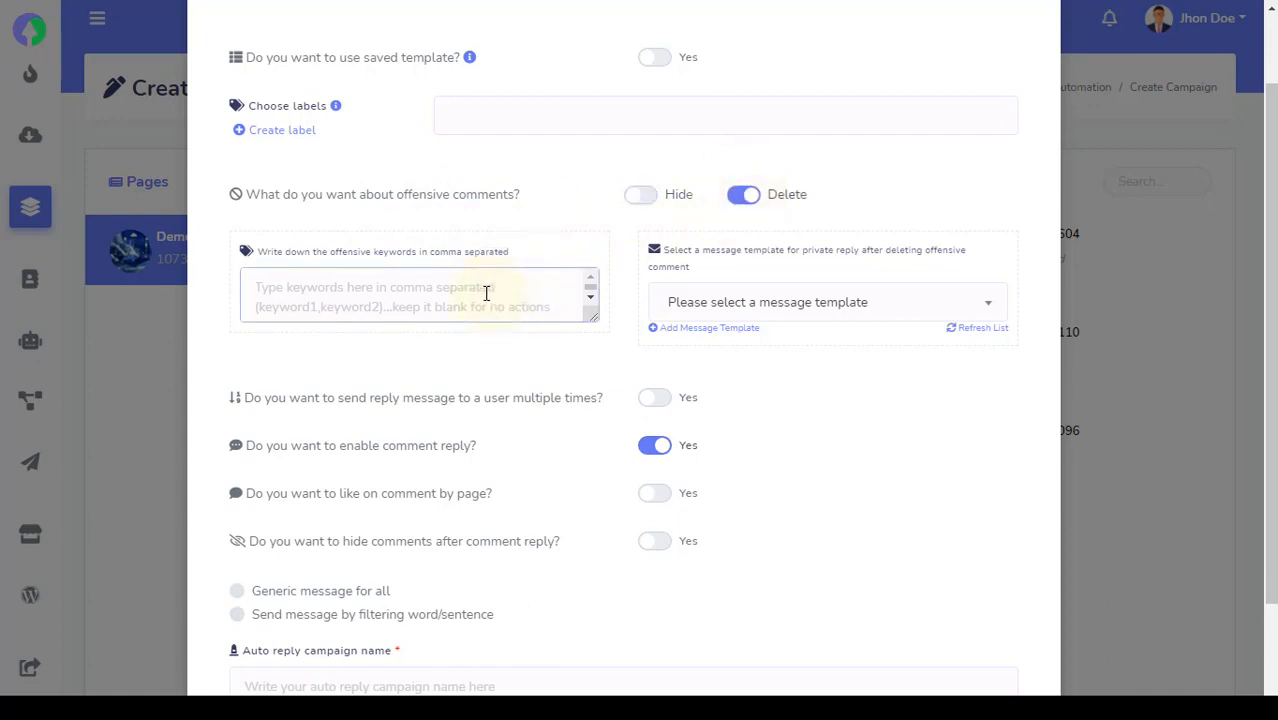
{"action": "type", "text": "offens"}
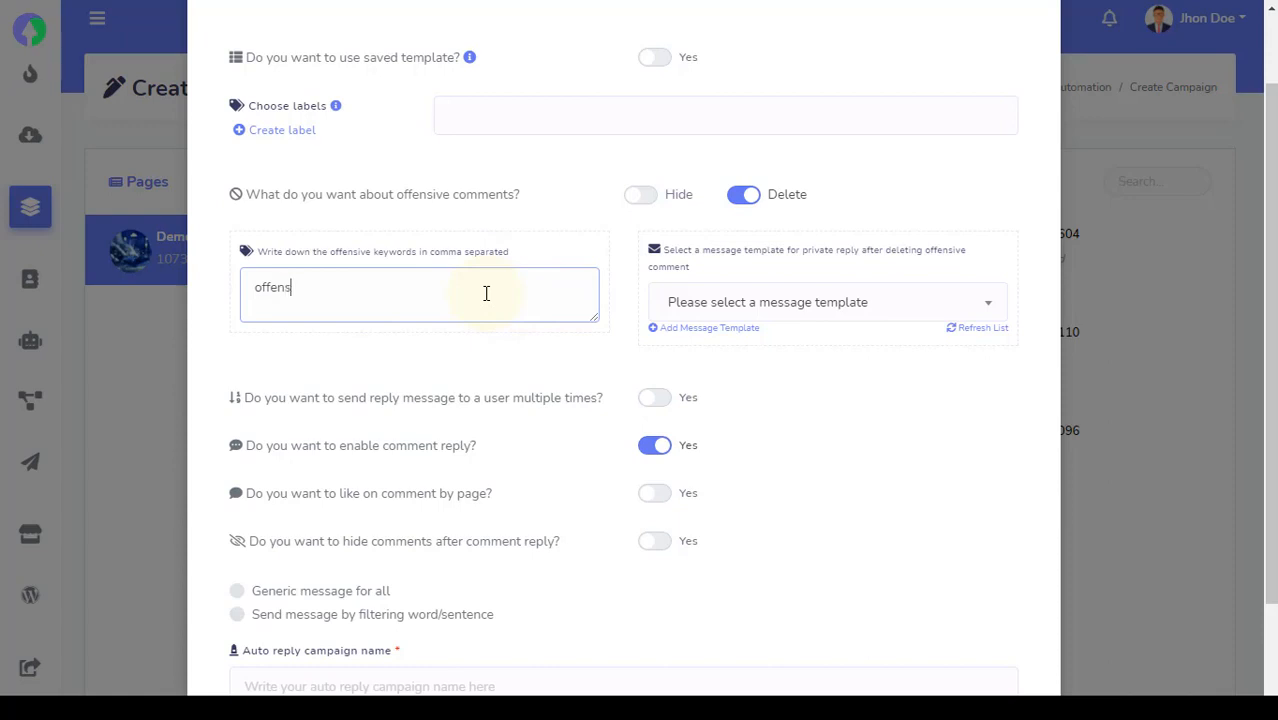
{"action": "type", "text": "ive keyword 1"}
{"action": "left_click", "coordinate": [693, 302]}
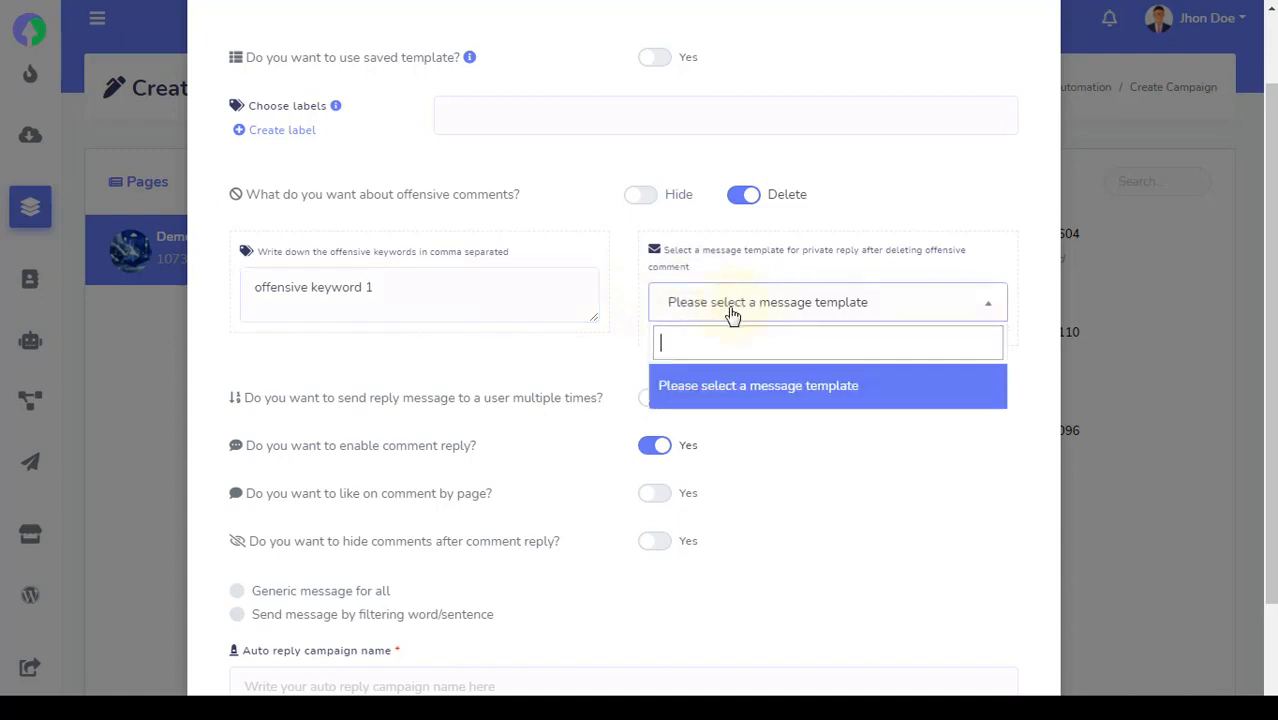
{"action": "left_click", "coordinate": [640, 352]}
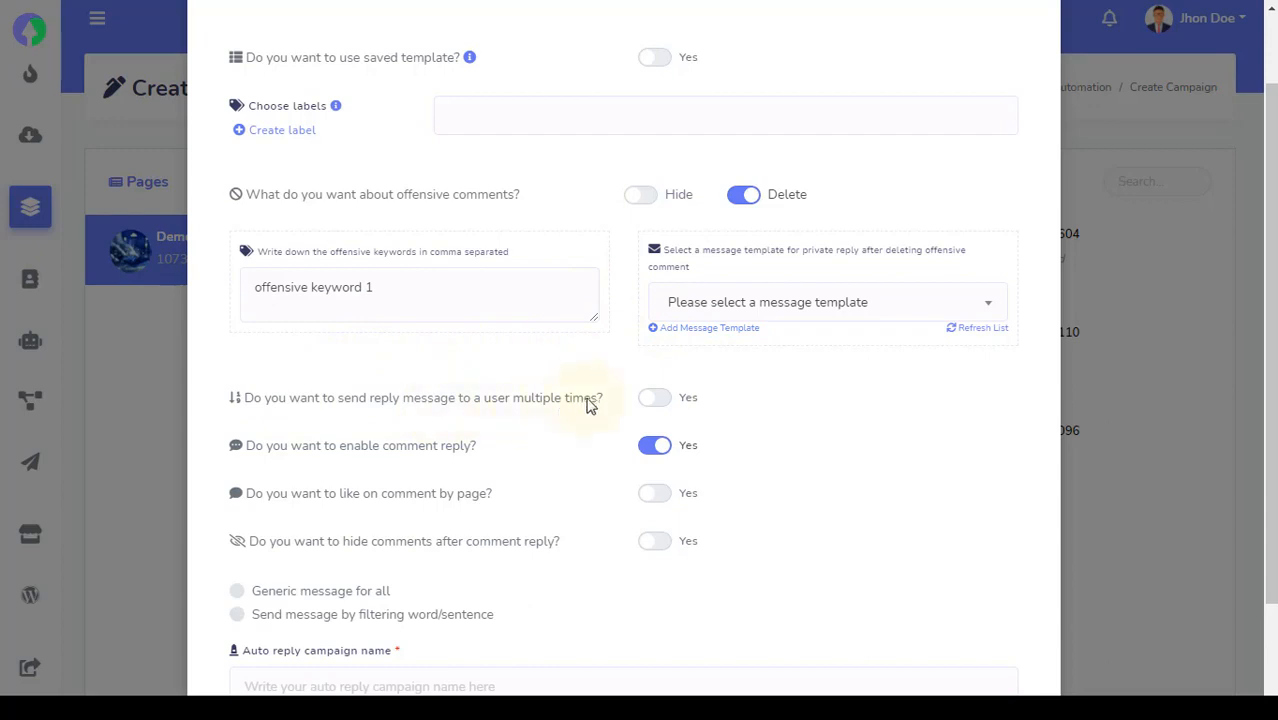
Allow users to receive reply messages multiple times
{"action": "left_click_drag", "start_coordinate": [601, 402], "coordinate": [514, 405]}
{"action": "left_click", "coordinate": [603, 413]}
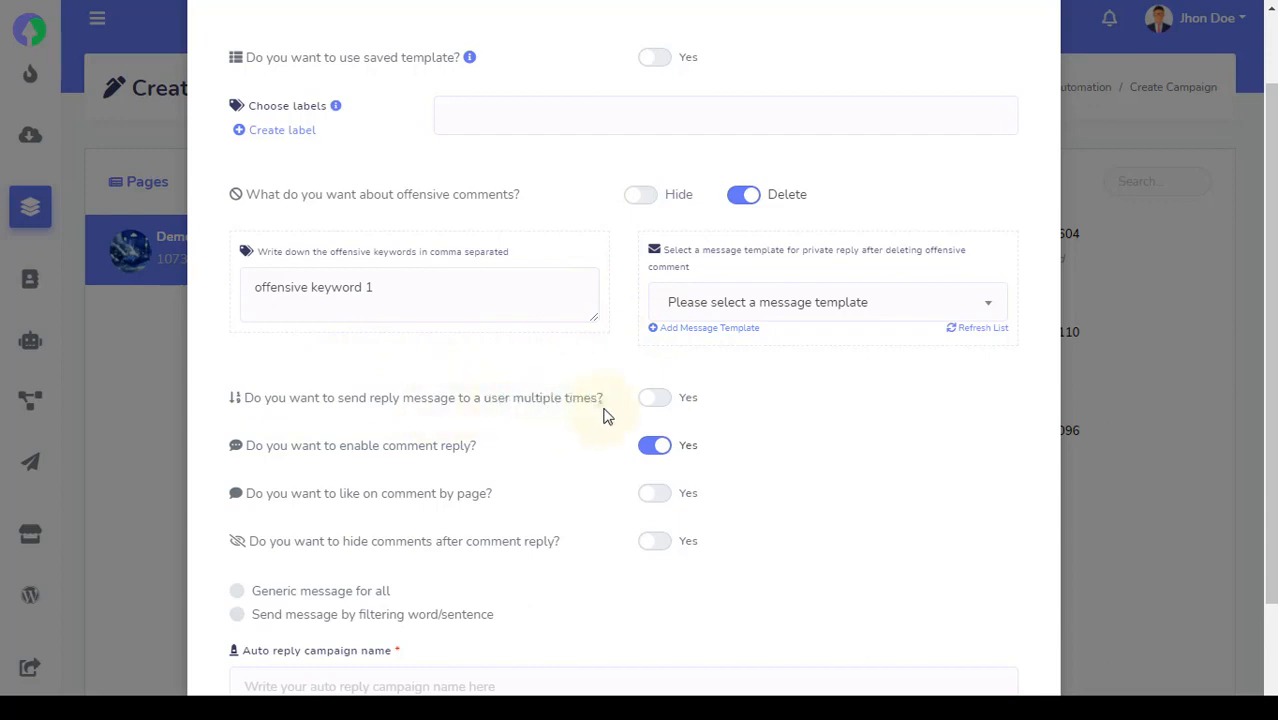
{"action": "left_click", "coordinate": [664, 406]}
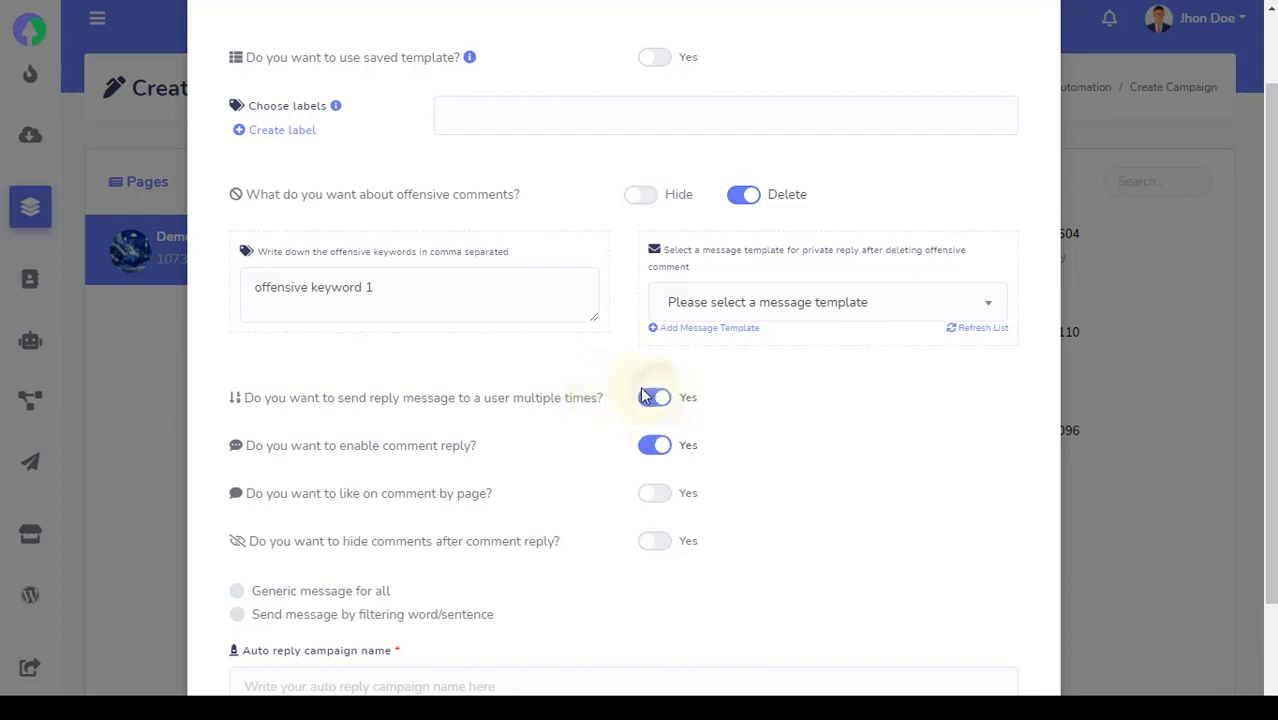
Have the page like incoming comments
{"action": "scroll", "coordinate": [620, 375], "scroll_direction": "down", "scroll_amount": 2}
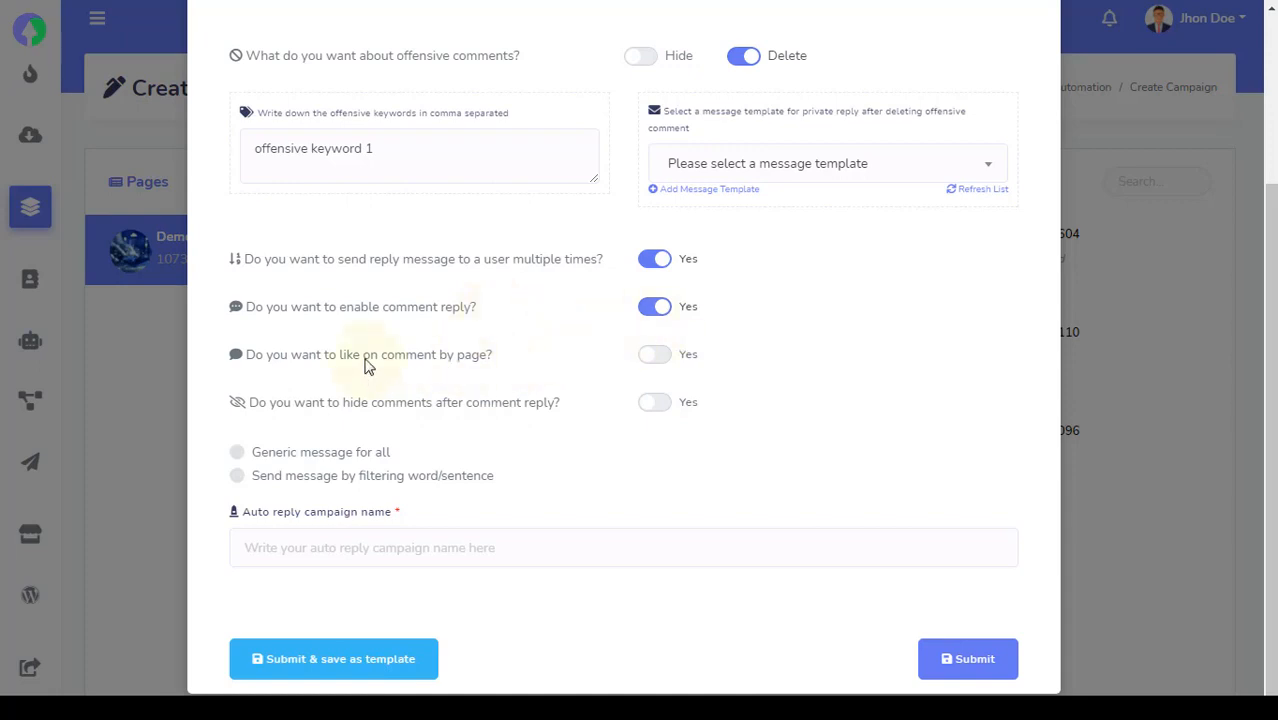
{"action": "left_click_drag", "start_coordinate": [359, 362], "coordinate": [339, 364]}
{"action": "left_click", "coordinate": [336, 384]}
{"action": "left_click", "coordinate": [656, 358]}
Leave comment hiding off and choose Generic message for all
{"action": "double_click", "coordinate": [355, 405]}
{"action": "left_click", "coordinate": [578, 411]}
{"action": "left_click", "coordinate": [237, 454]}
Name the campaign 'Name here' and set the reply to '#LEAD_USER_FIRST_NAME#, comment reply text here'
{"action": "scroll", "coordinate": [508, 382], "scroll_direction": "down", "scroll_amount": 4}
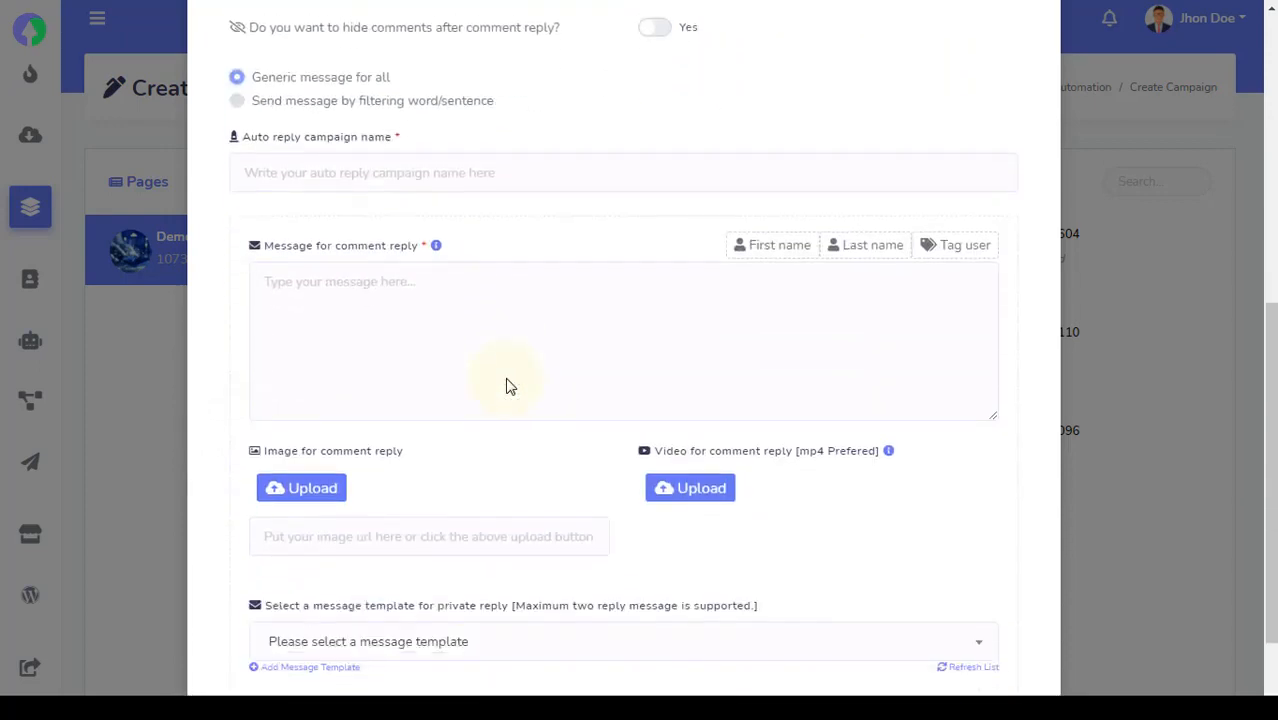
{"action": "left_click", "coordinate": [462, 180]}
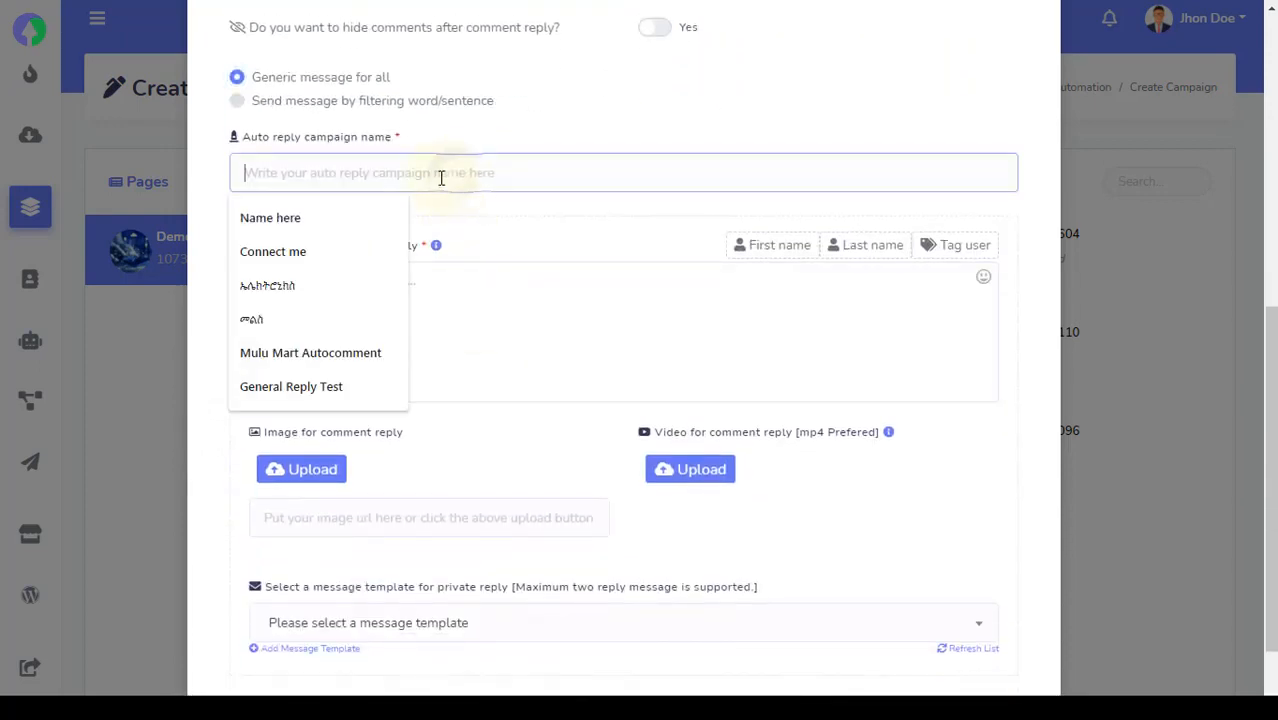
{"action": "left_click", "coordinate": [358, 216]}
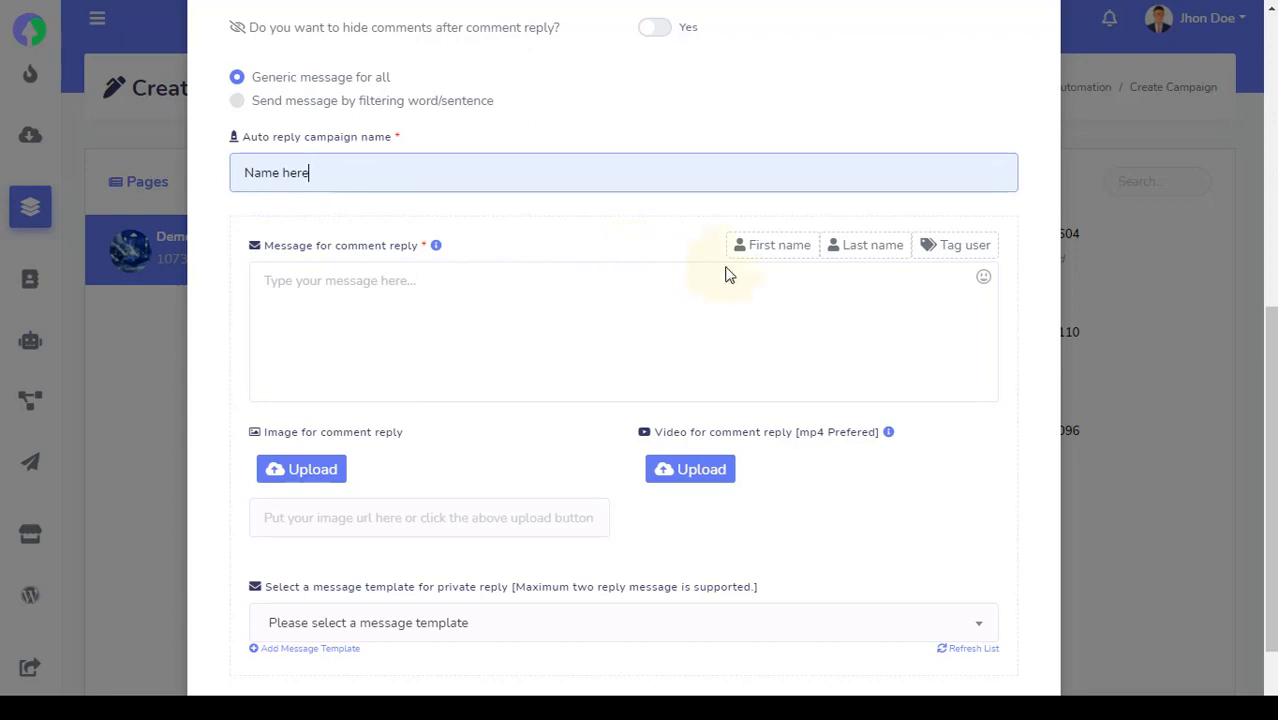
{"action": "left_click", "coordinate": [752, 250]}
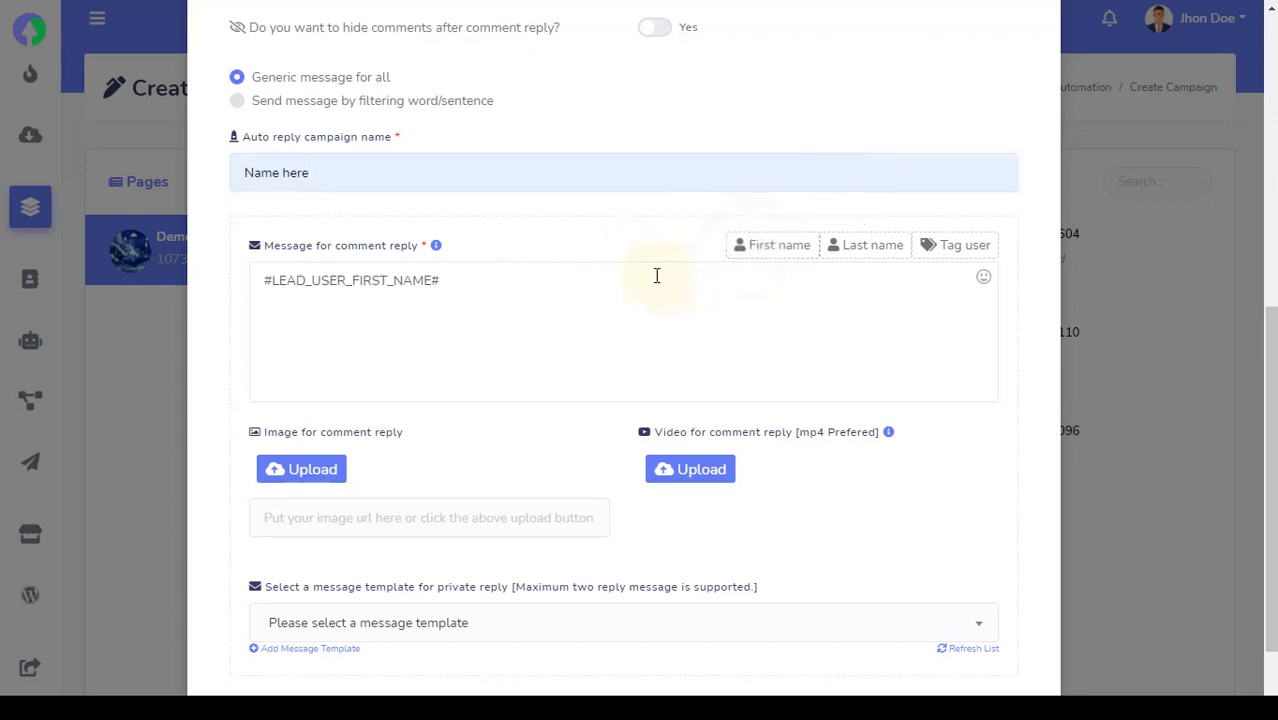
{"action": "left_click", "coordinate": [656, 275]}
{"action": "type", "text": ", co"}
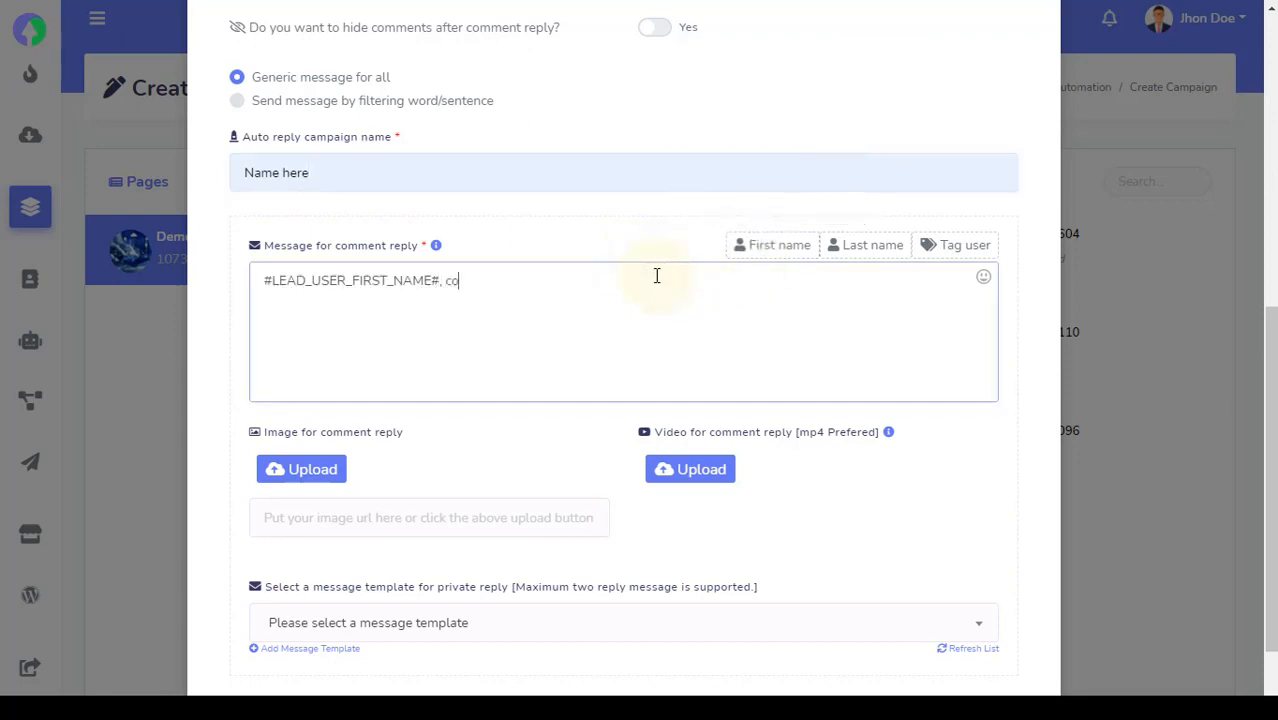
{"action": "type", "text": "mment reply text here"}
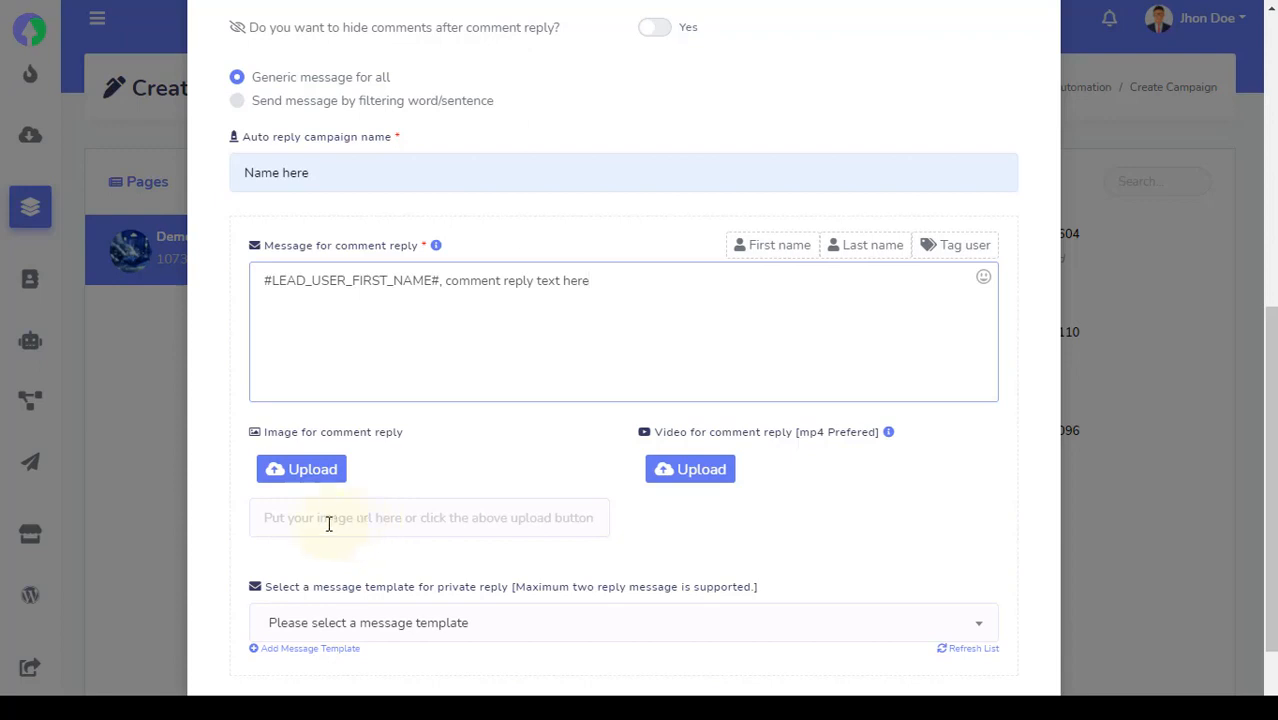
Submit the newest post's auto-reply campaign and save it as a reusable template
{"action": "left_click", "coordinate": [227, 514]}
{"action": "scroll", "coordinate": [226, 514], "scroll_direction": "down", "scroll_amount": 1}
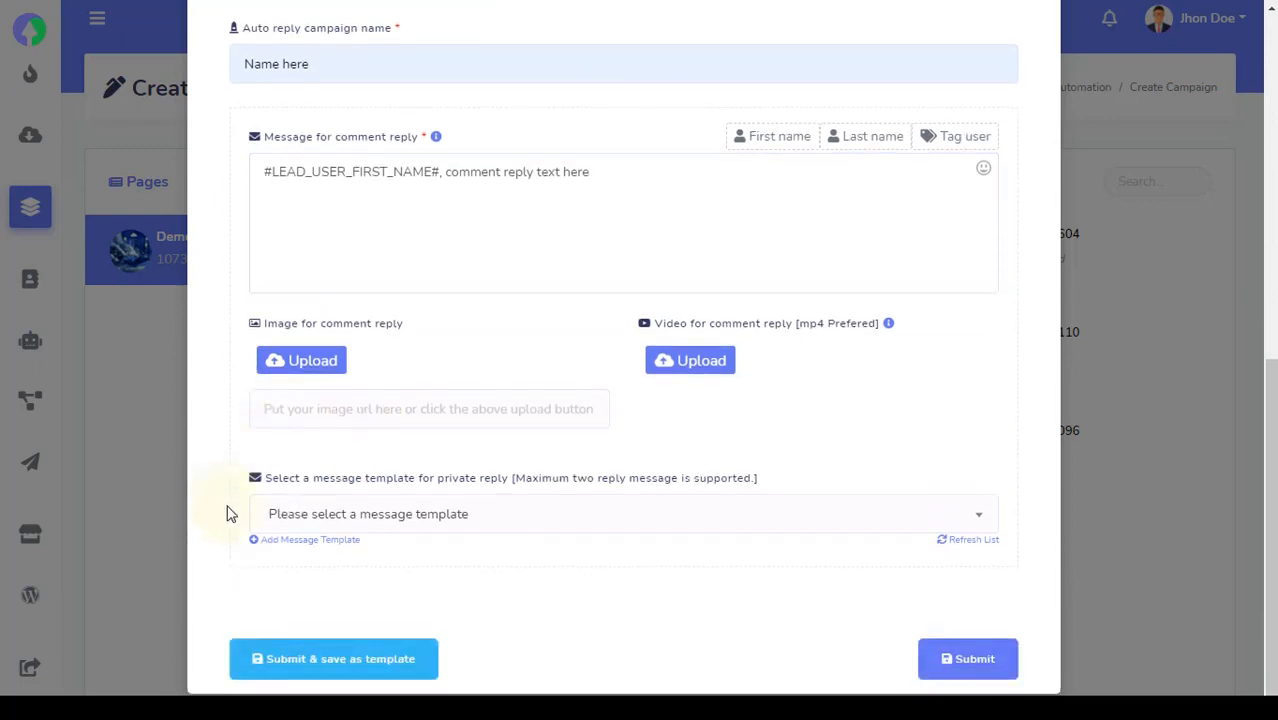
{"action": "left_click", "coordinate": [672, 532]}
{"action": "left_click", "coordinate": [670, 530]}
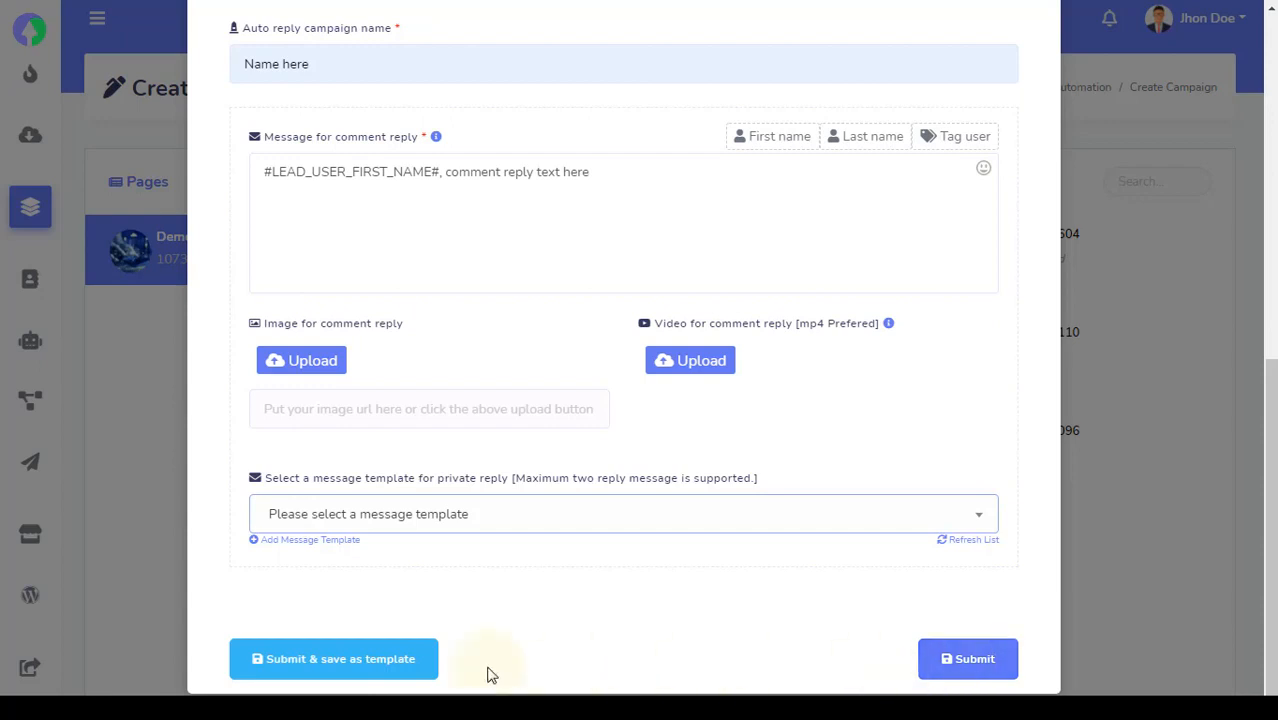
{"action": "left_click", "coordinate": [405, 663]}
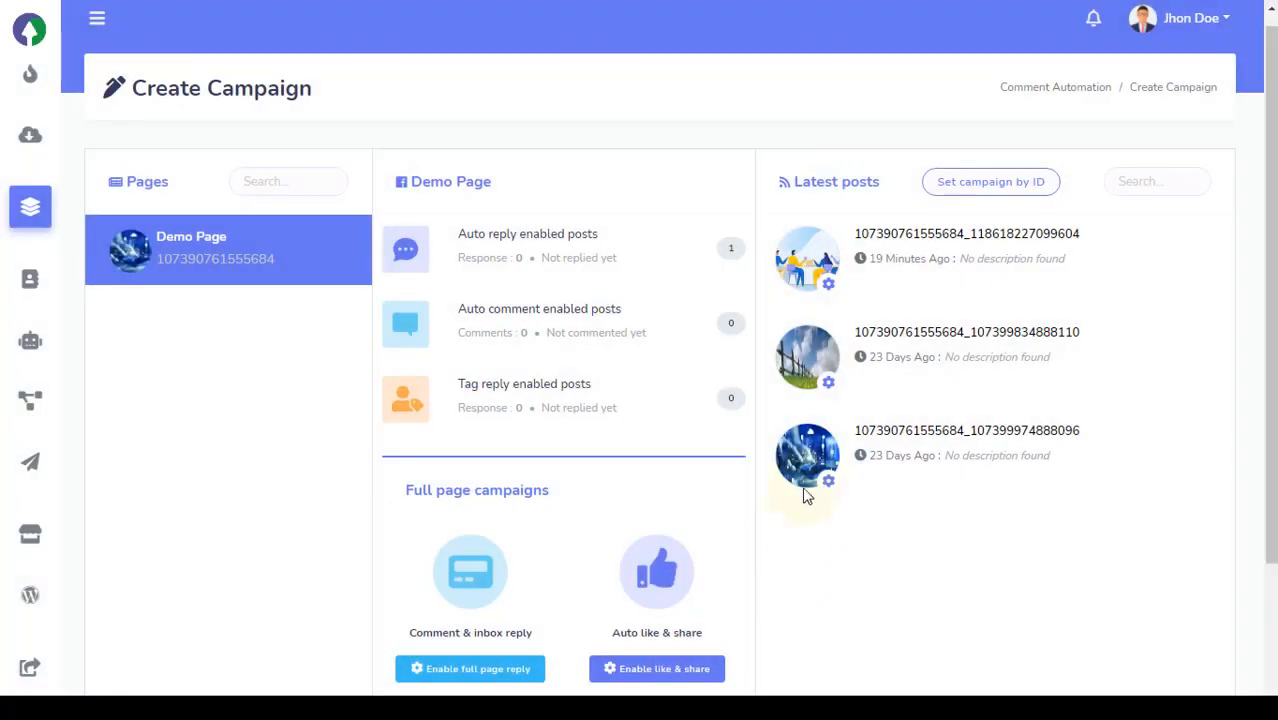
Open the action options for the newest Demo Page post
{"action": "left_click", "coordinate": [828, 285]}
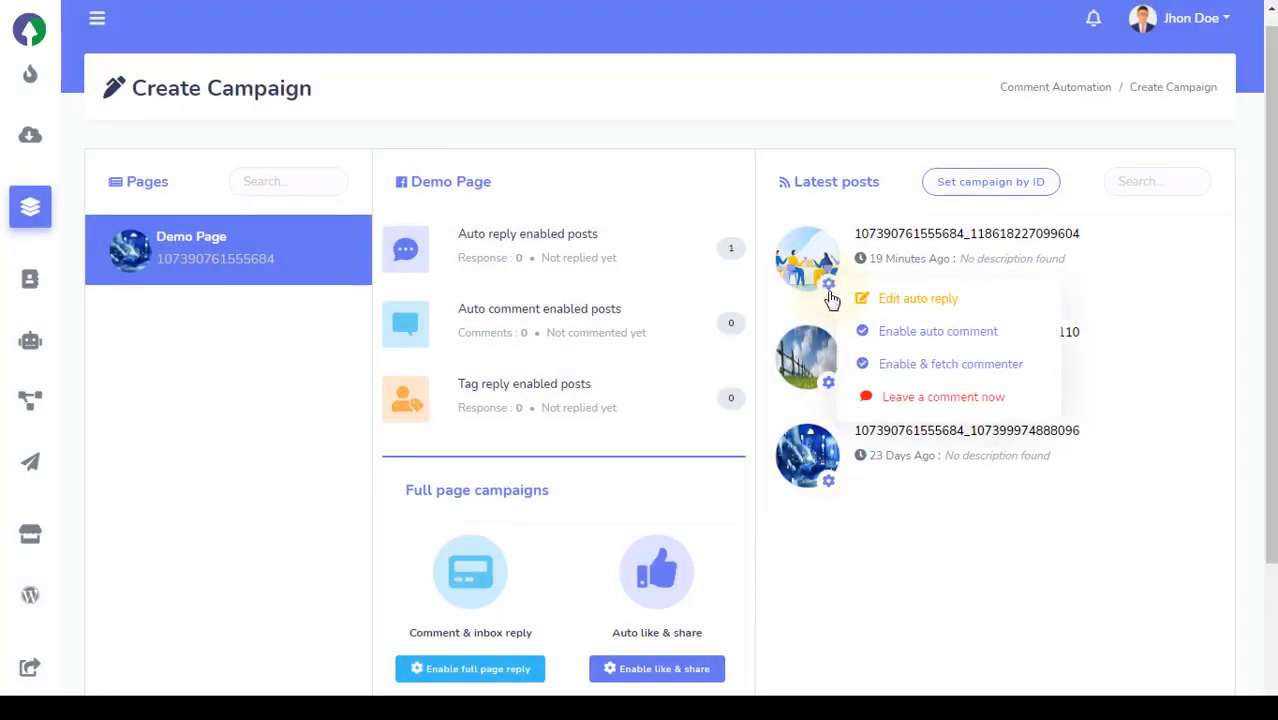
Start an auto-comment campaign named 'provide name' using the Name Here template
{"action": "left_click", "coordinate": [966, 334]}
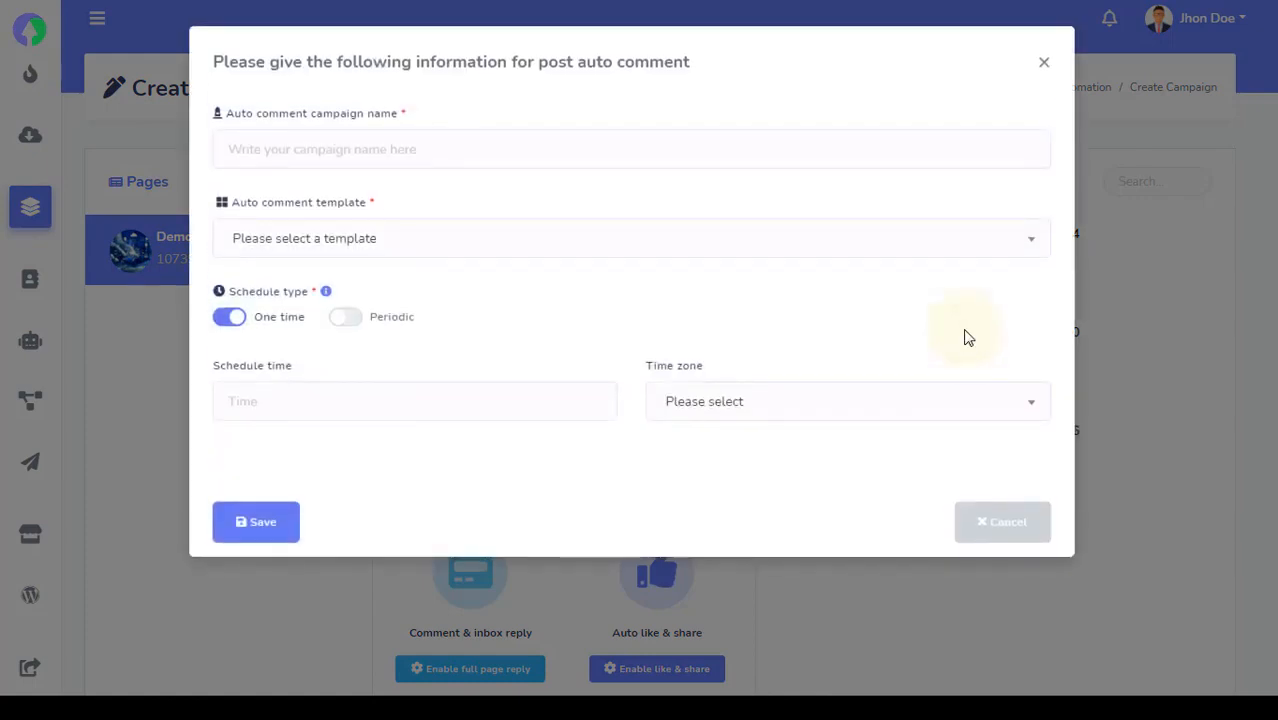
{"action": "left_click", "coordinate": [565, 145]}
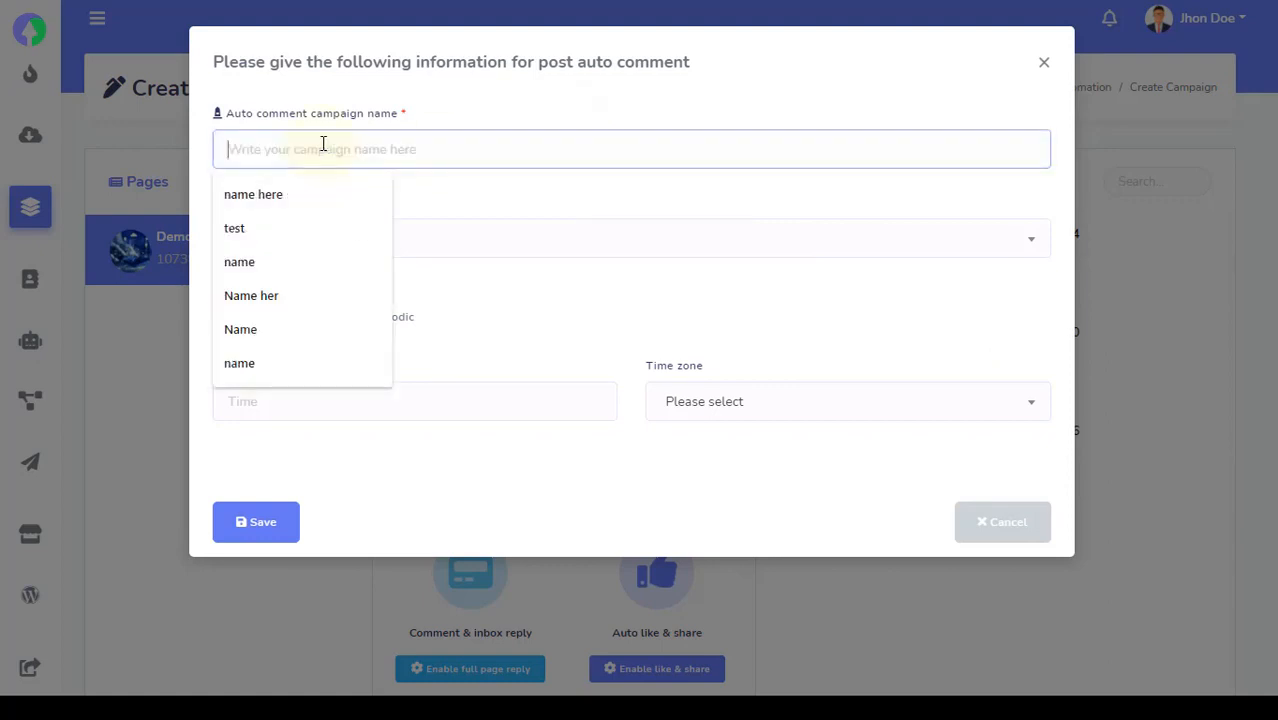
{"action": "type", "text": "prov"}
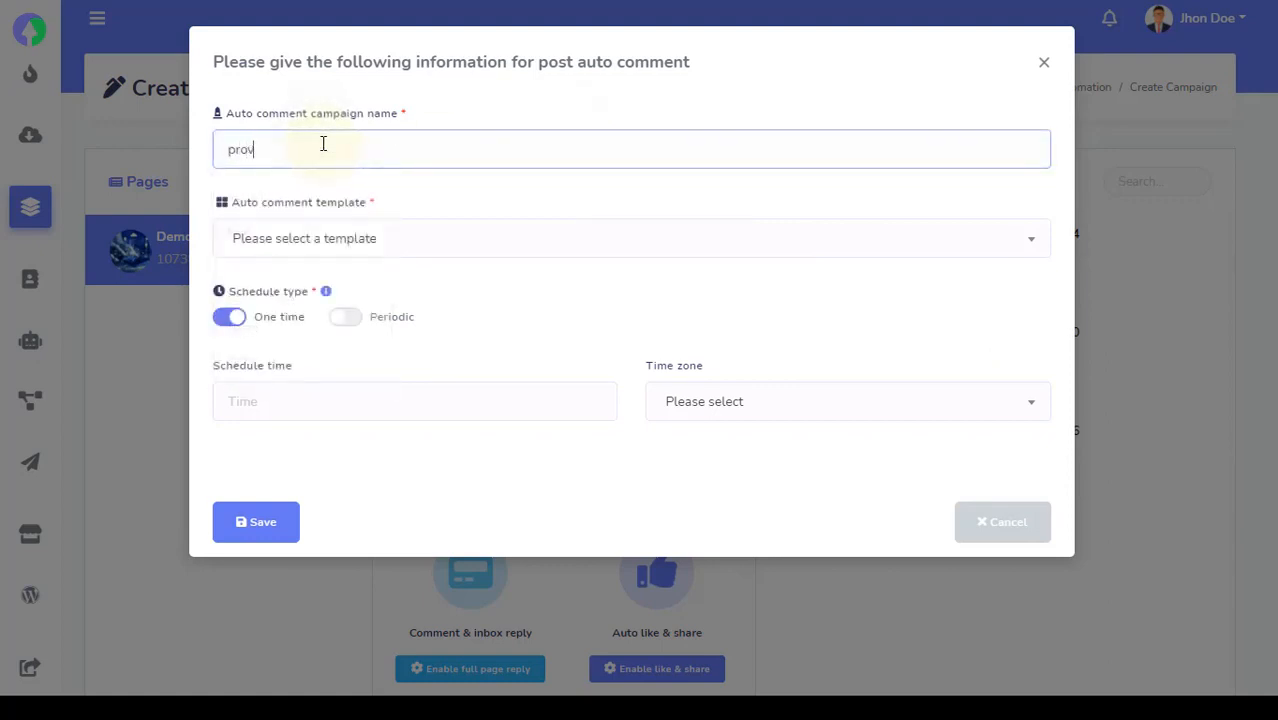
{"action": "type", "text": "ide name"}
{"action": "left_click", "coordinate": [443, 237]}
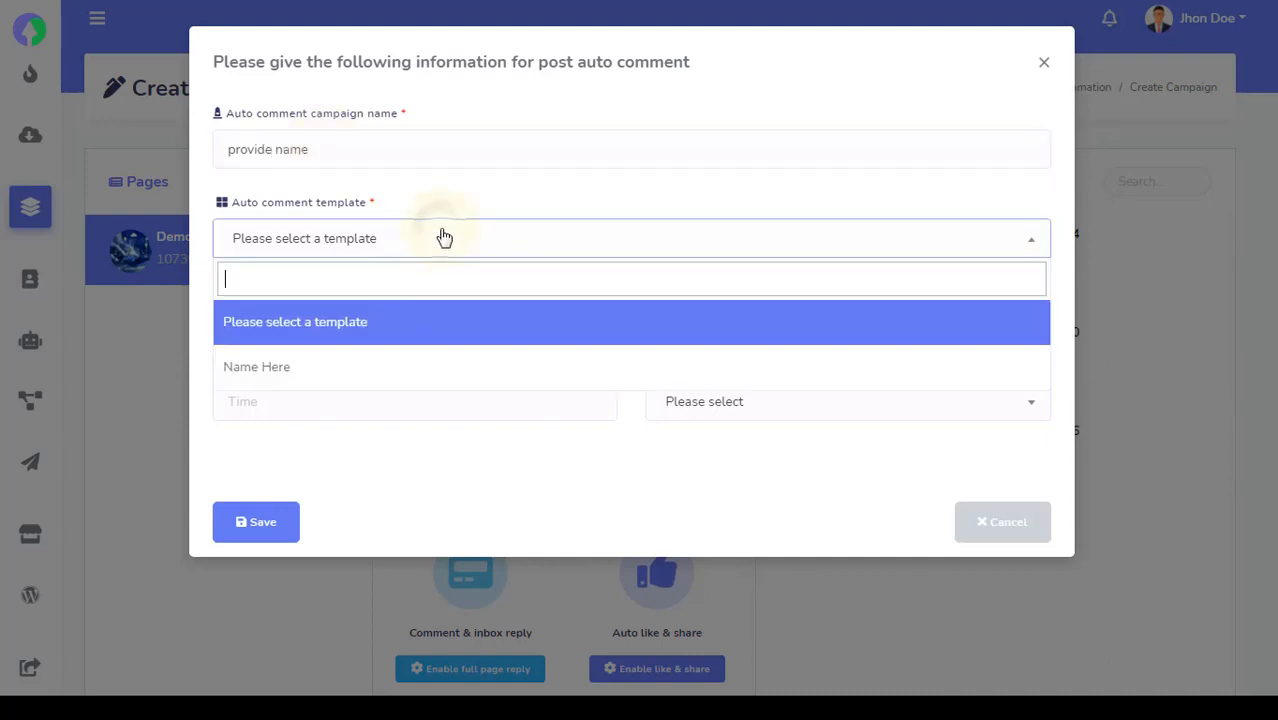
{"action": "left_click", "coordinate": [340, 377]}
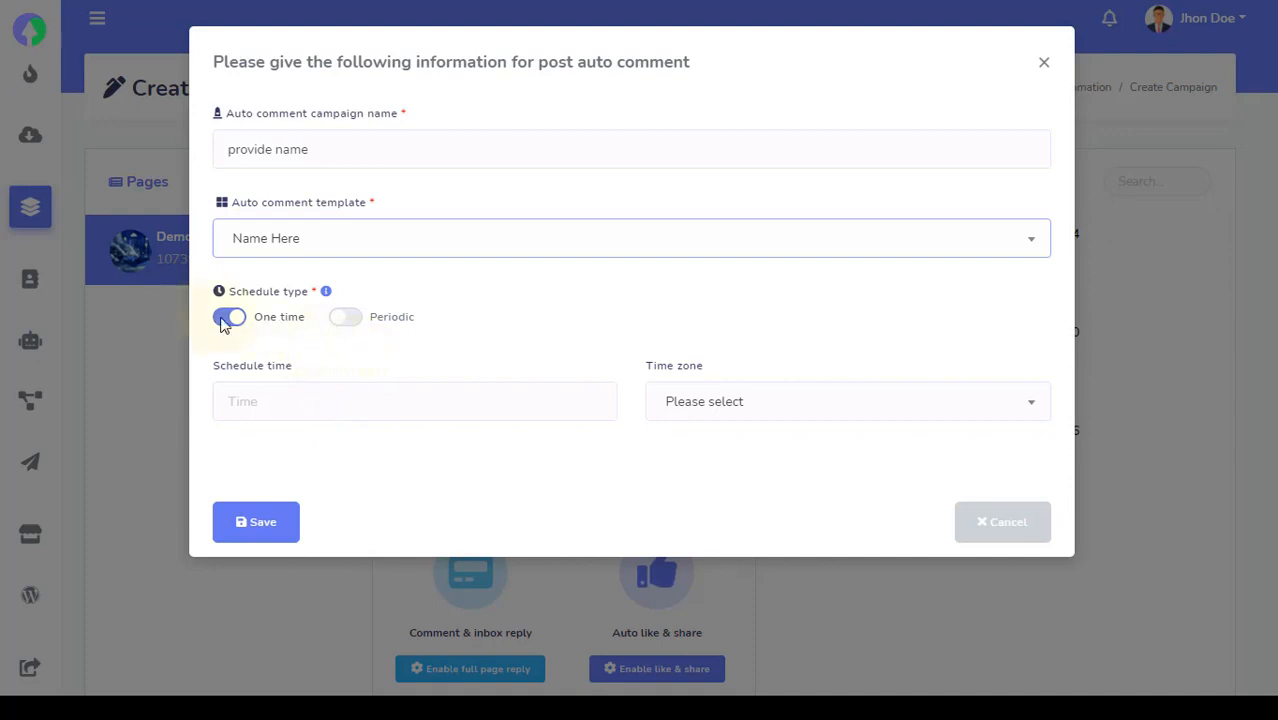
{"action": "left_click", "coordinate": [377, 326]}
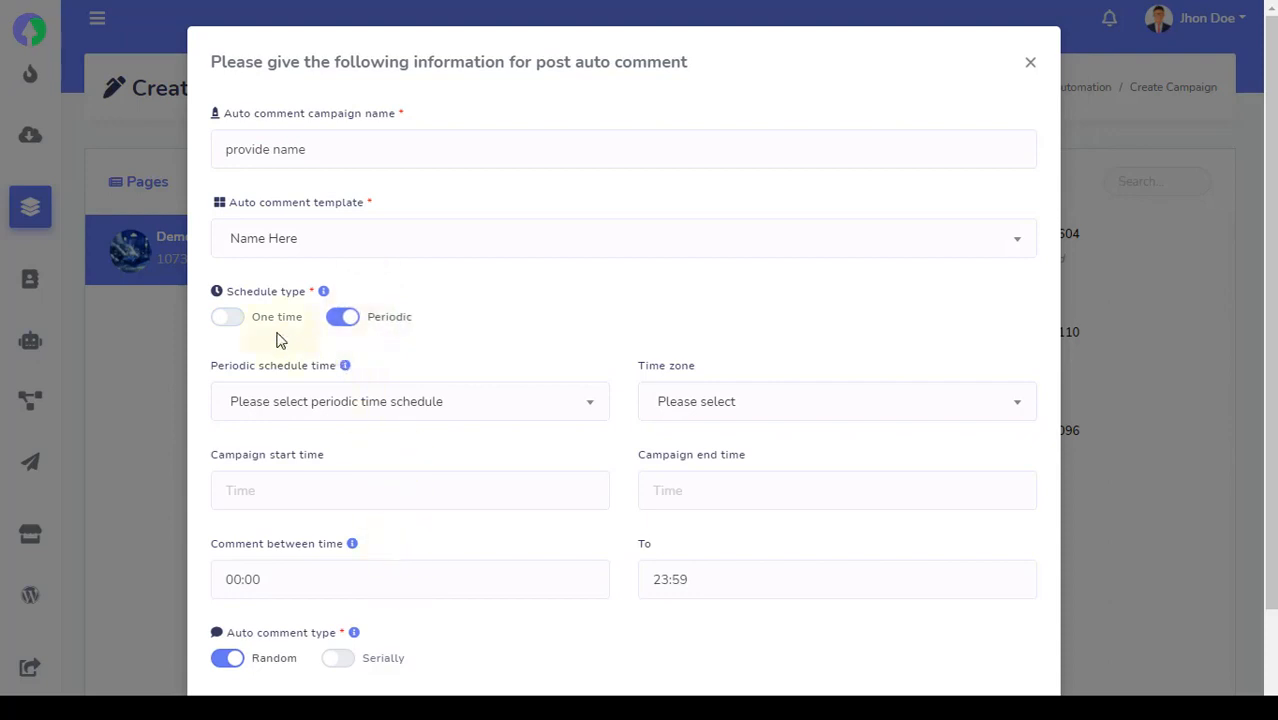
{"action": "left_click", "coordinate": [238, 325]}
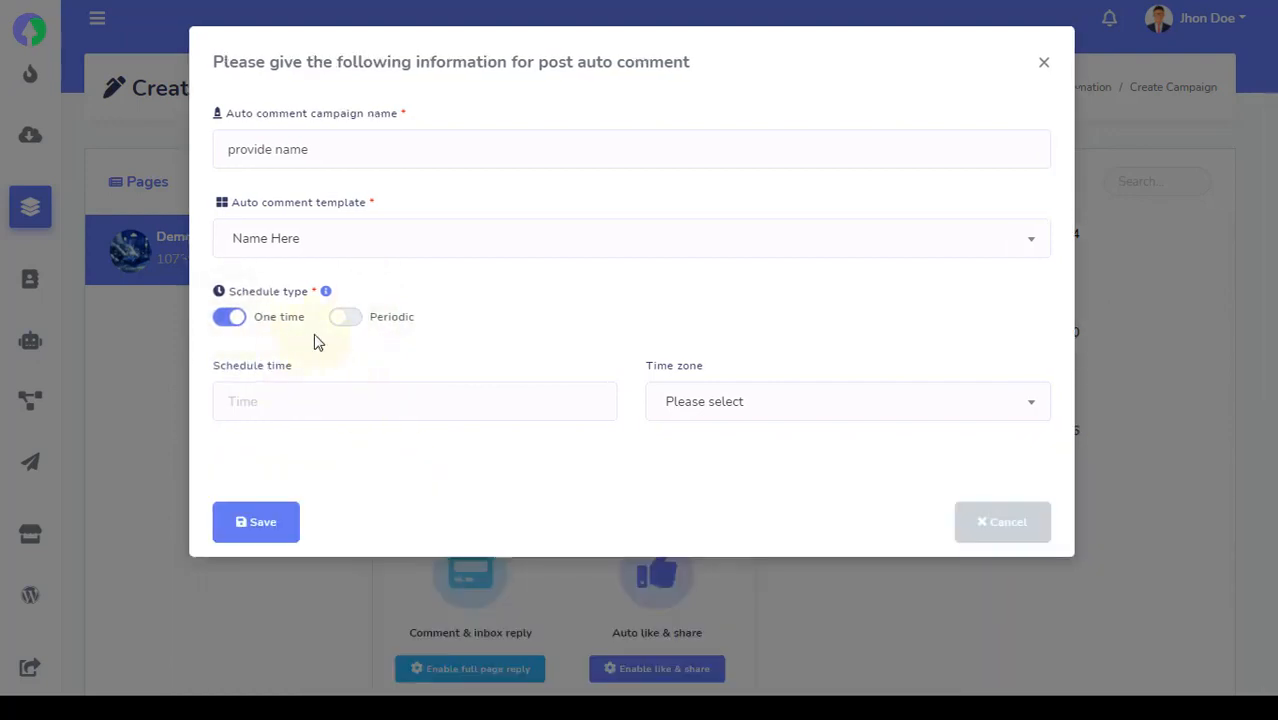
{"action": "left_click", "coordinate": [348, 318]}
{"action": "scroll", "coordinate": [385, 475], "scroll_direction": "down", "scroll_amount": 1}
{"action": "scroll", "coordinate": [385, 471], "scroll_direction": "up", "scroll_amount": 1}
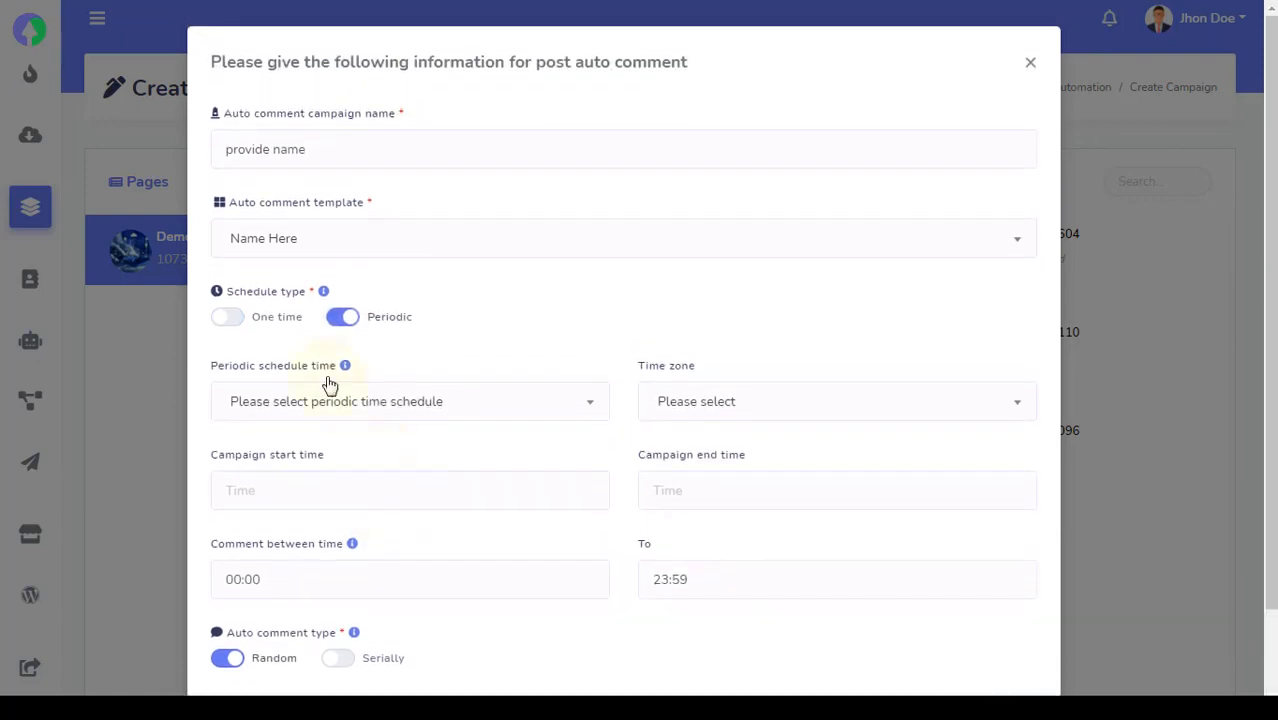
{"action": "left_click", "coordinate": [240, 322]}
{"action": "left_click", "coordinate": [352, 398]}
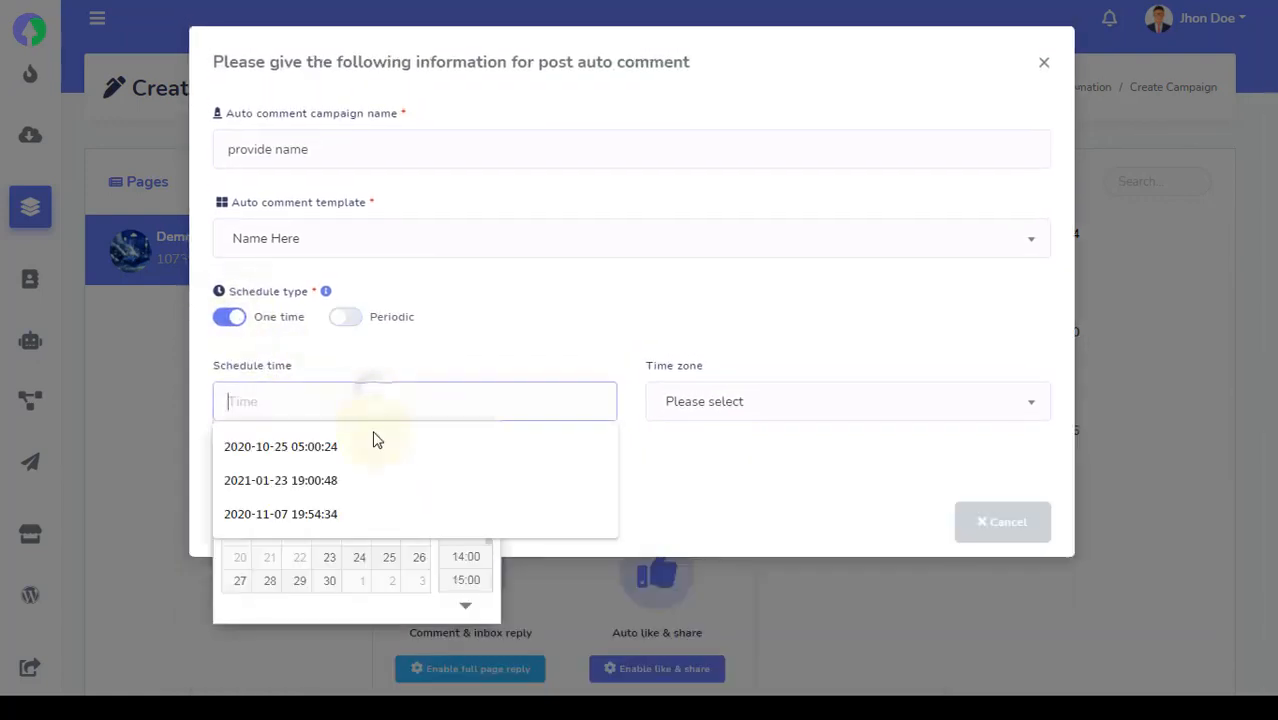
{"action": "left_click", "coordinate": [382, 562]}
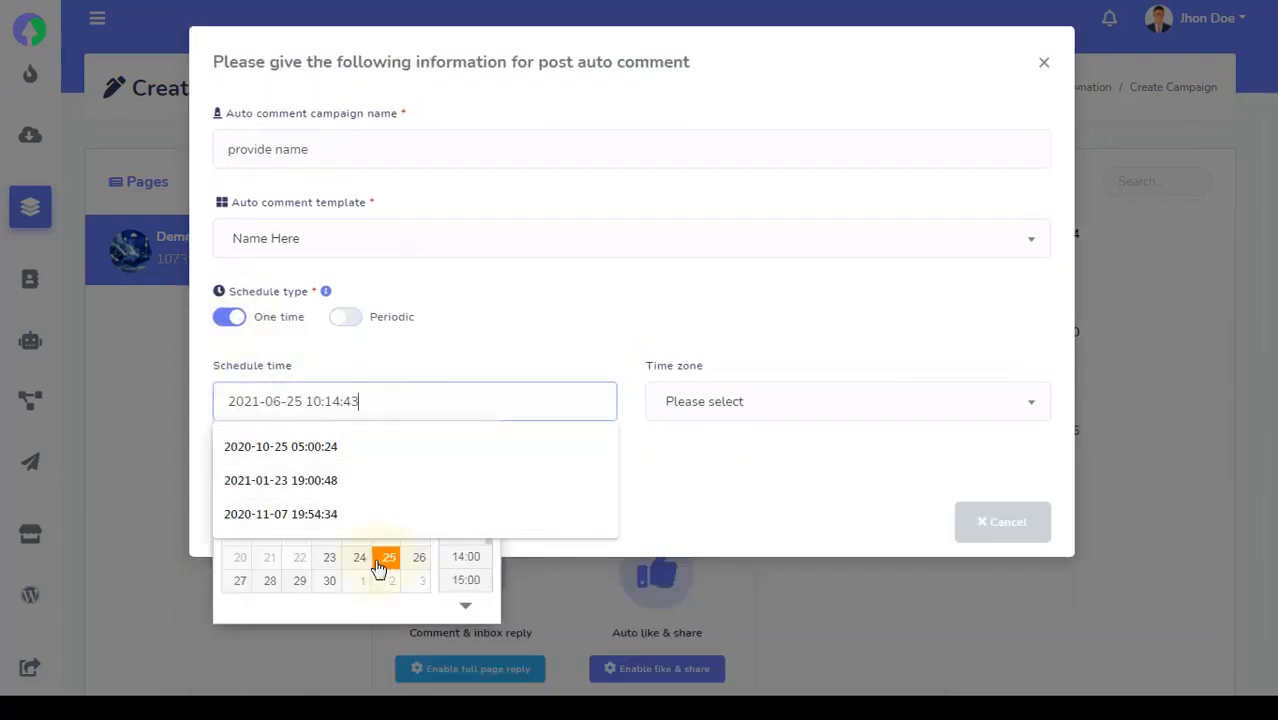
{"action": "left_click", "coordinate": [739, 412]}
{"action": "scroll", "coordinate": [743, 530], "scroll_direction": "up", "scroll_amount": 2}
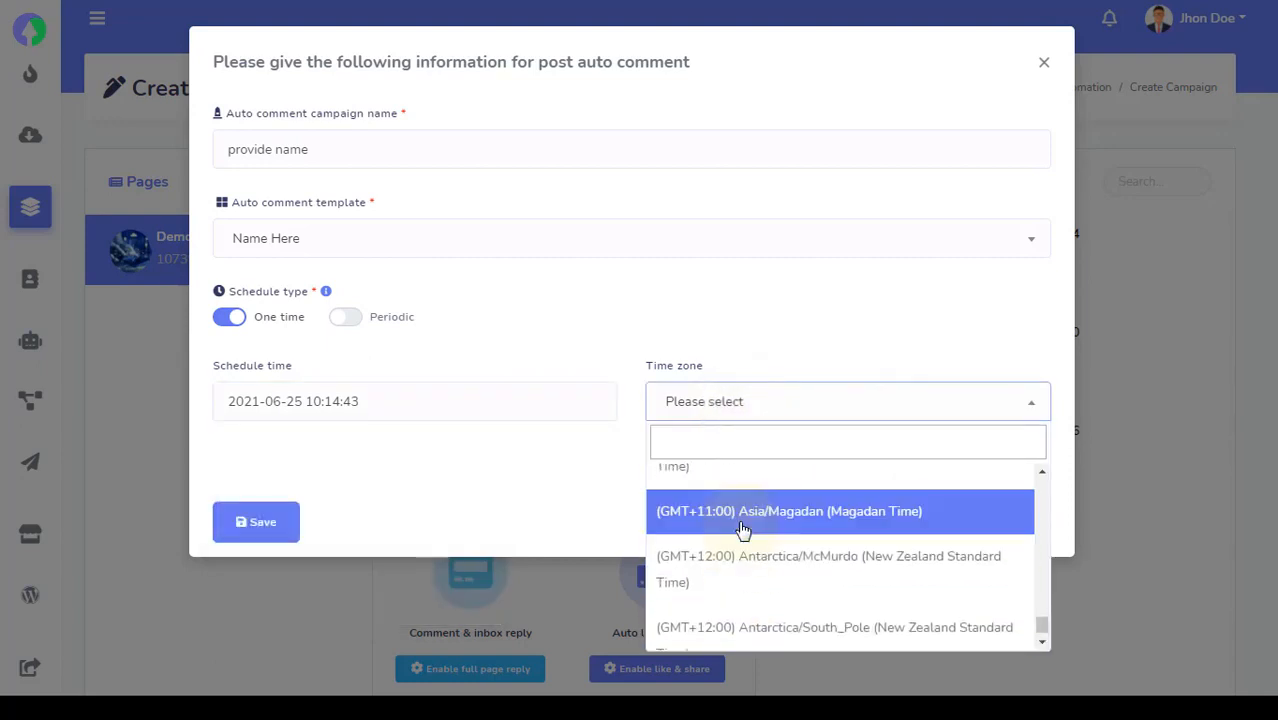
{"action": "left_click", "coordinate": [743, 530]}
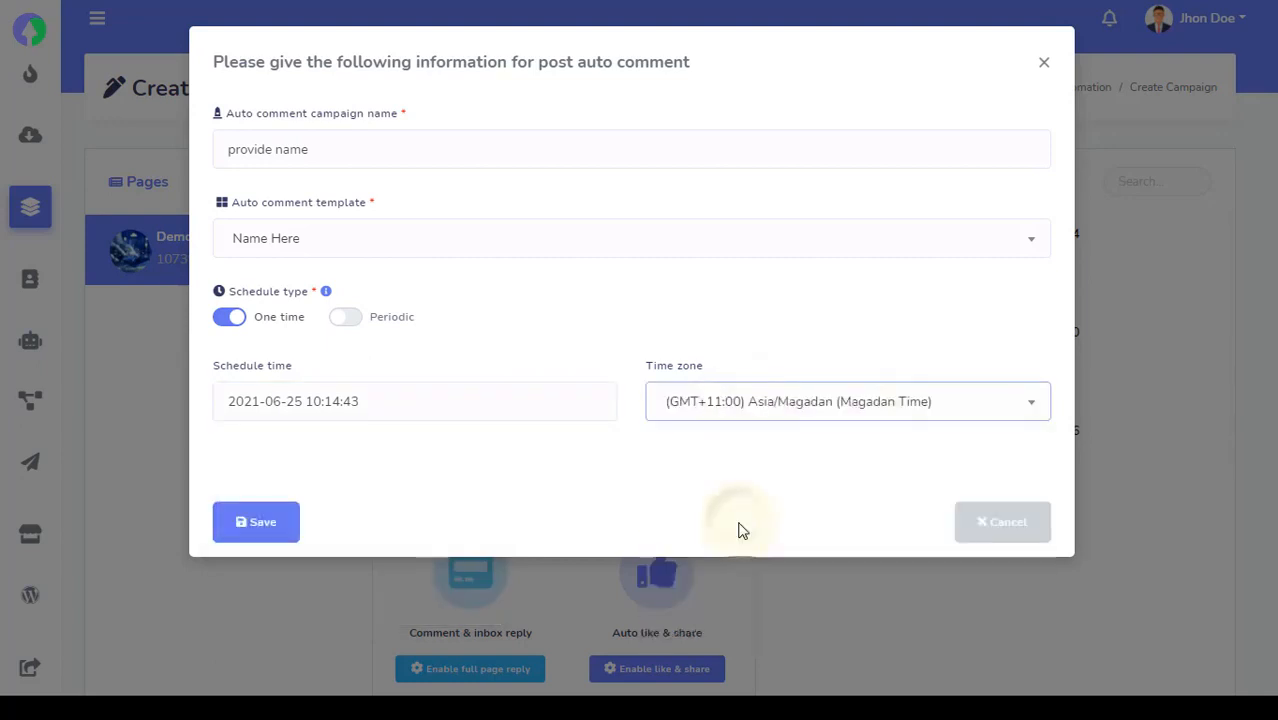
Save the auto-comment campaign and dismiss the success message
{"action": "left_click", "coordinate": [263, 534]}
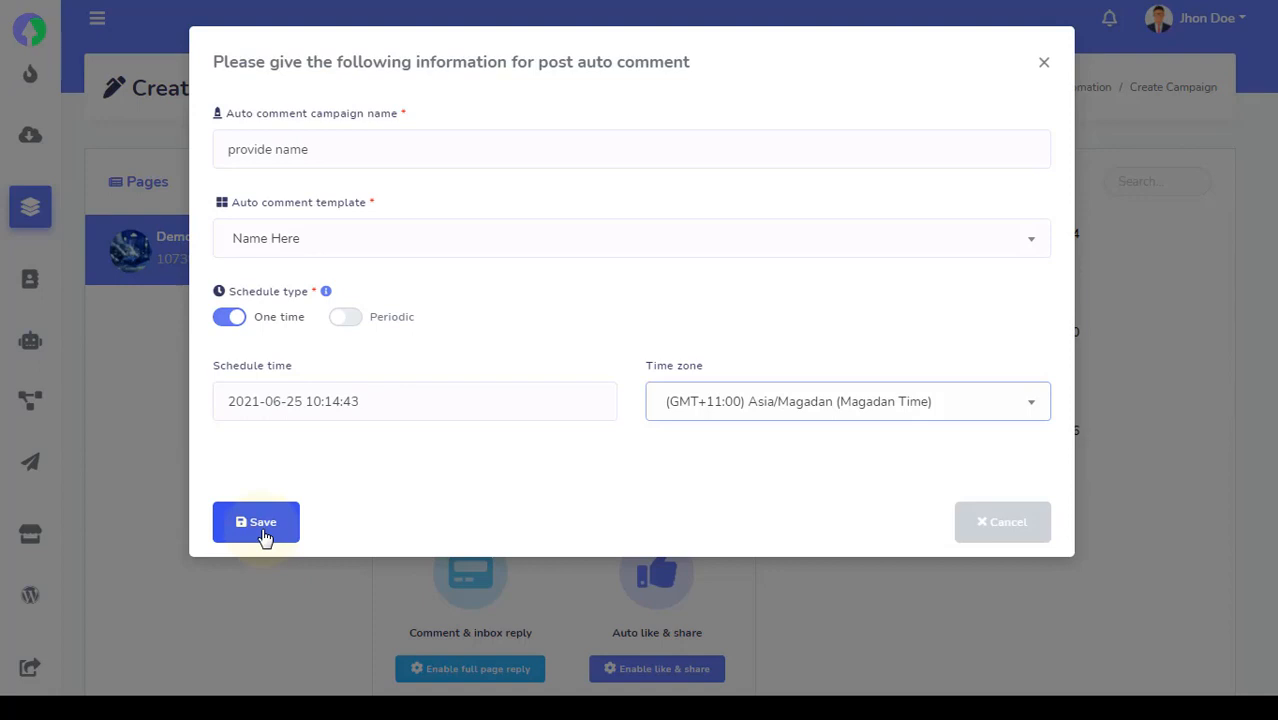
{"action": "left_click", "coordinate": [263, 534]}
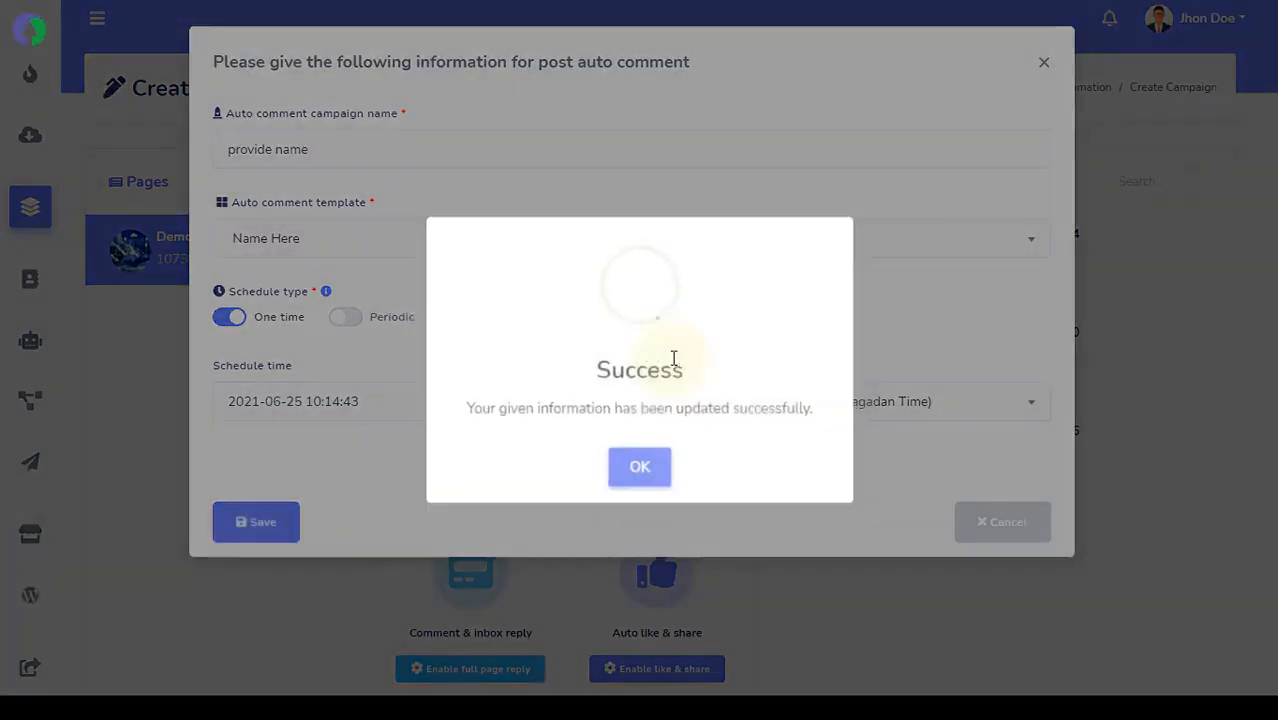
{"action": "left_click", "coordinate": [640, 470]}
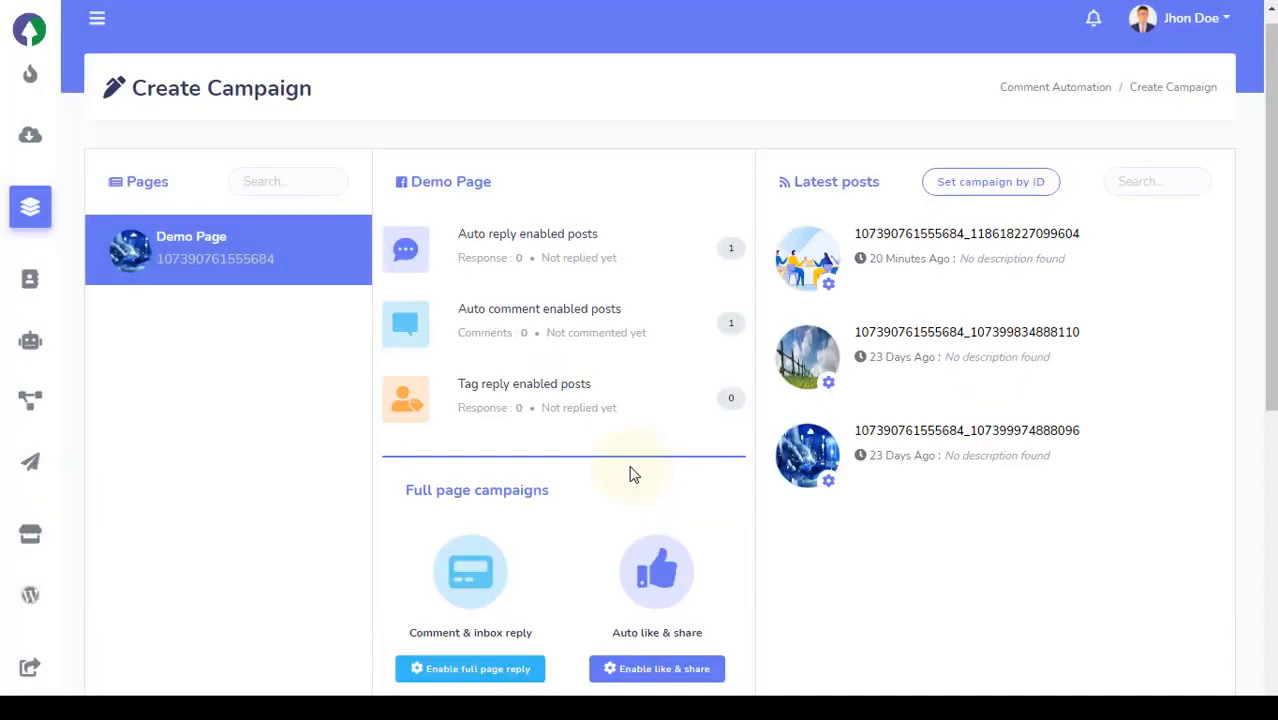
Enable tagging on the newest post, fetch its commenters, and confirm the success message
{"action": "left_click", "coordinate": [831, 287]}
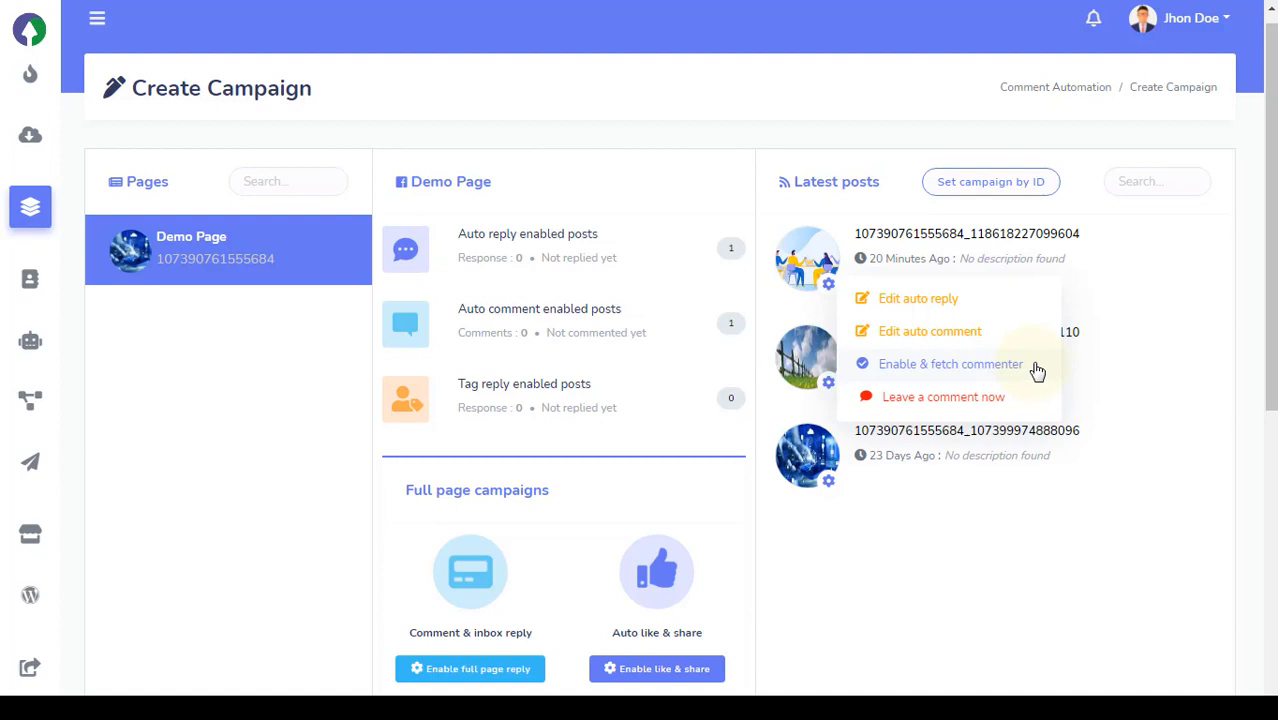
{"action": "left_click", "coordinate": [1037, 368]}
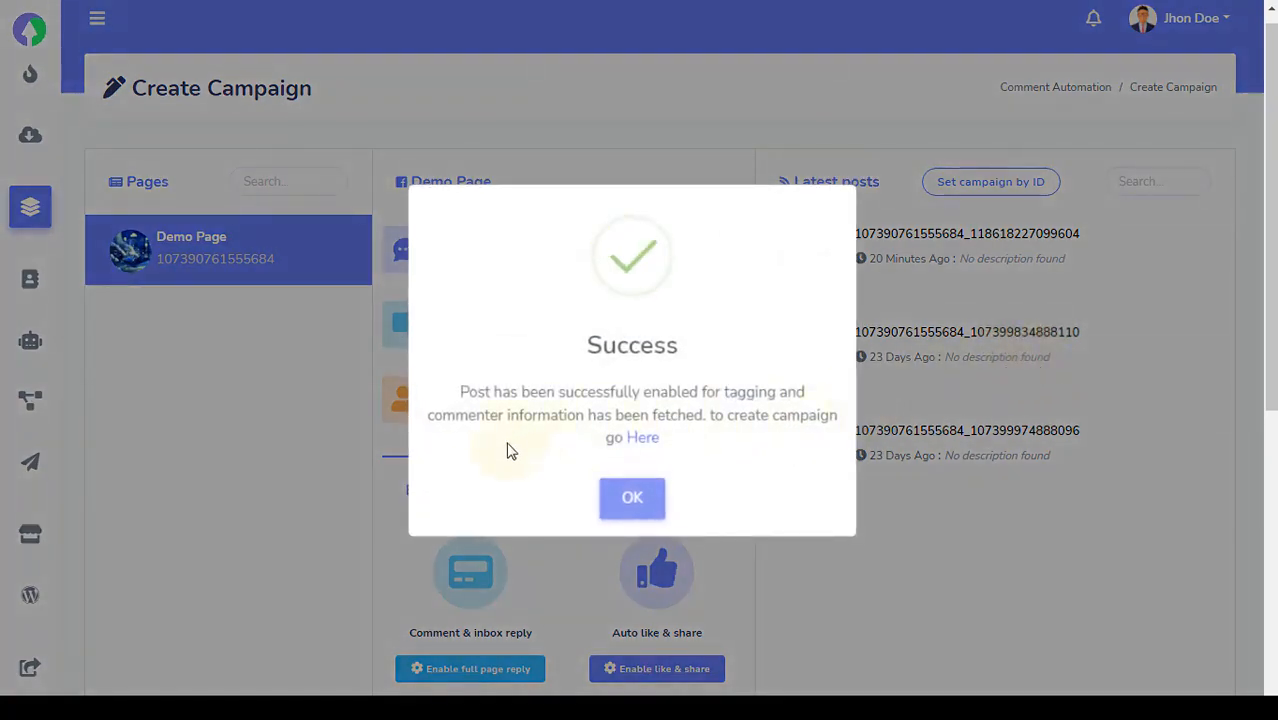
{"action": "left_click", "coordinate": [632, 500]}
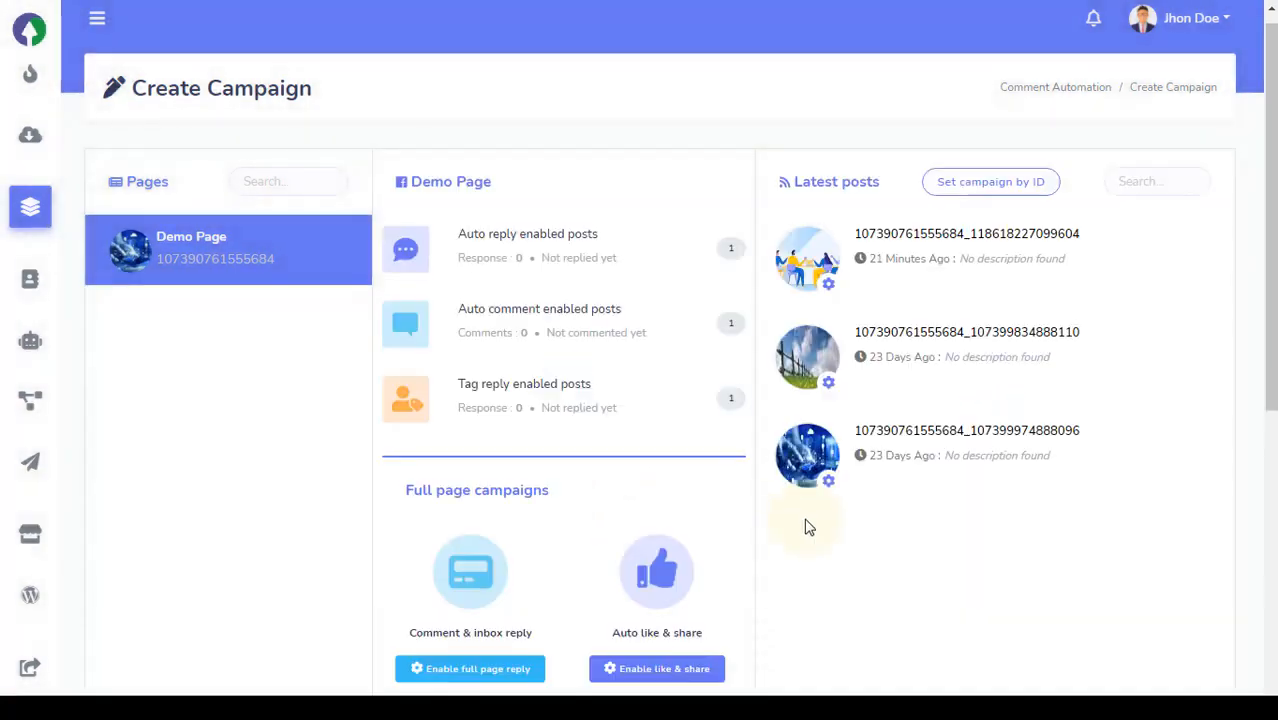
Post the instant comment 'Instant comment here' on the newest Demo Page post and dismiss the success message
{"action": "left_click", "coordinate": [828, 285]}
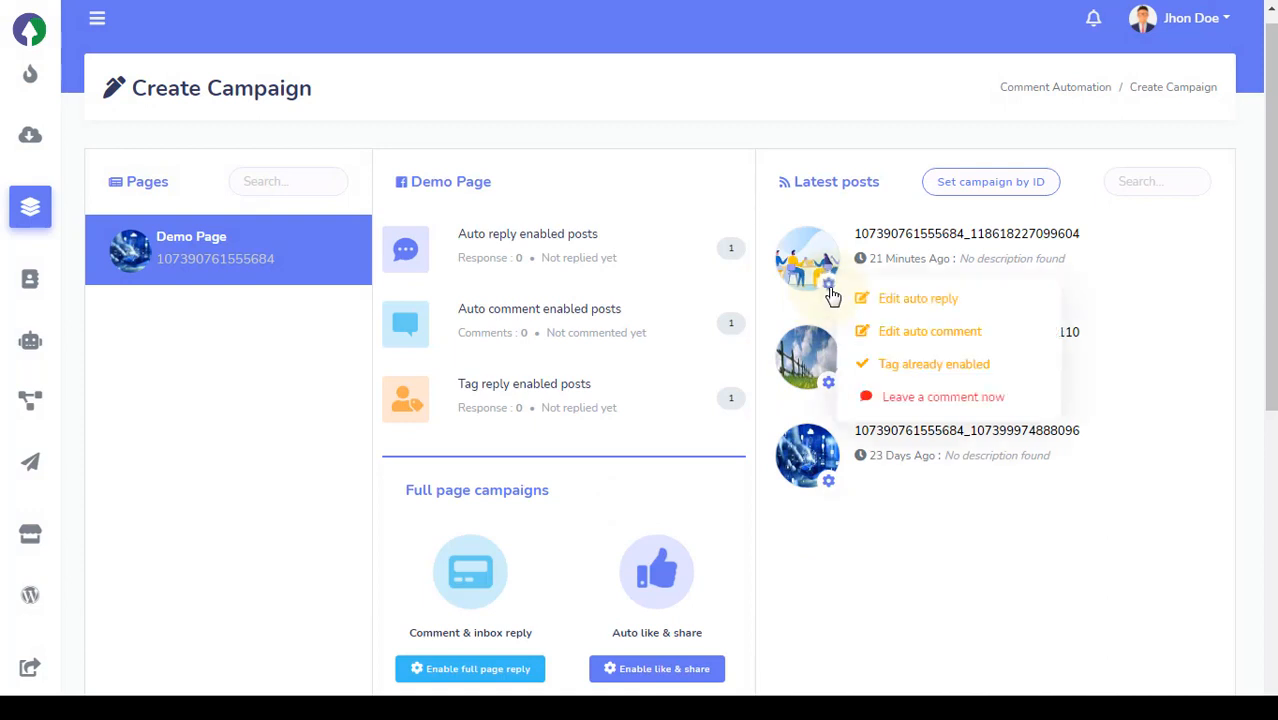
{"action": "left_click", "coordinate": [1007, 405]}
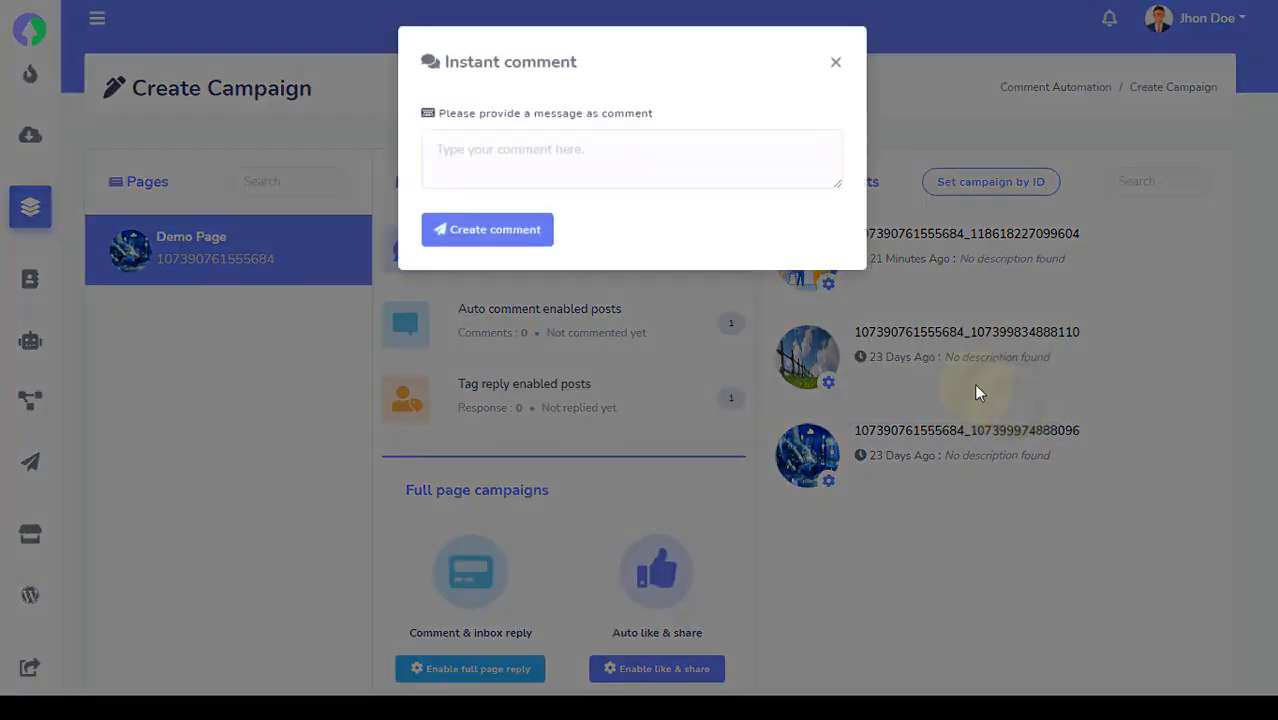
{"action": "left_click", "coordinate": [700, 182]}
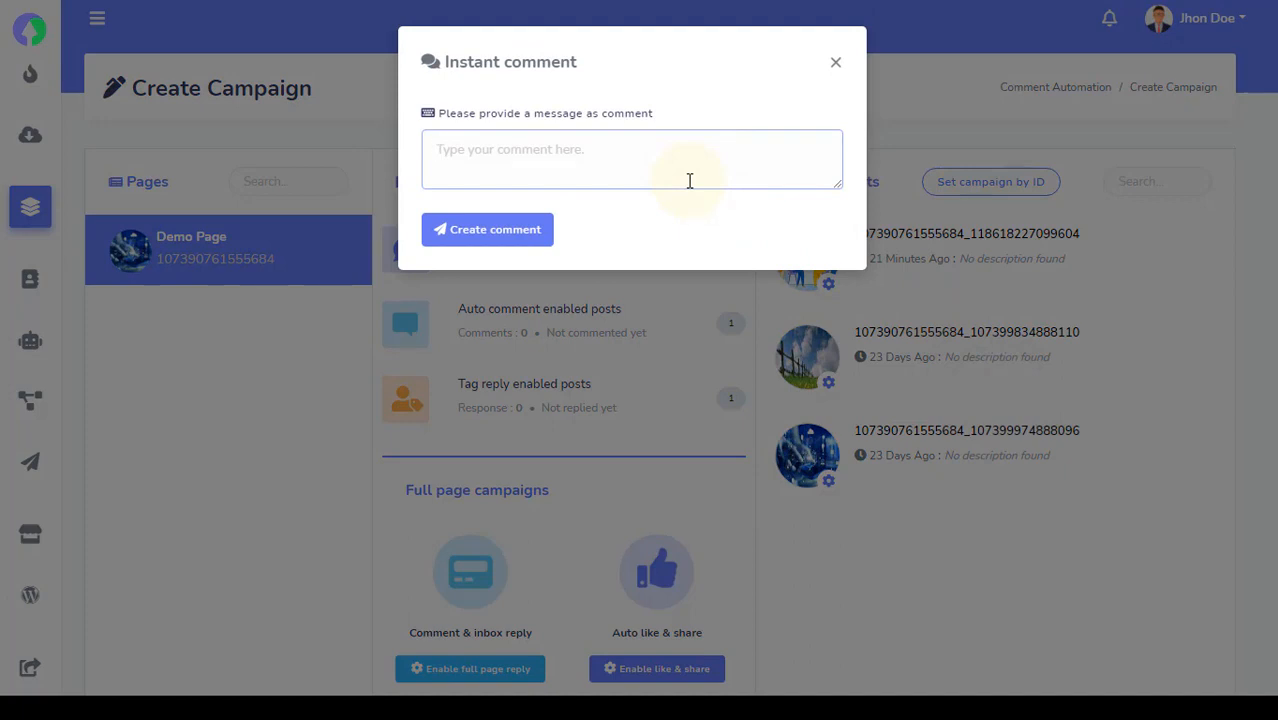
{"action": "type", "text": "Insta"}
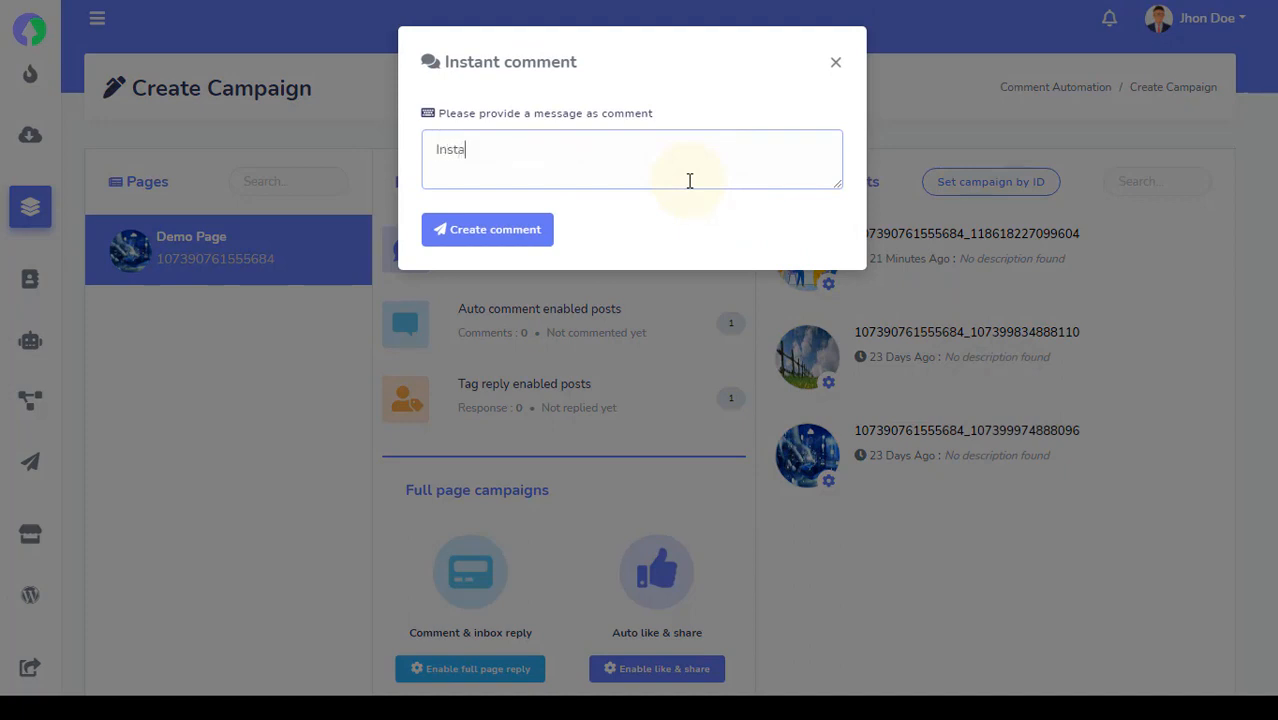
{"action": "type", "text": "nt comment here"}
{"action": "left_click", "coordinate": [516, 236]}
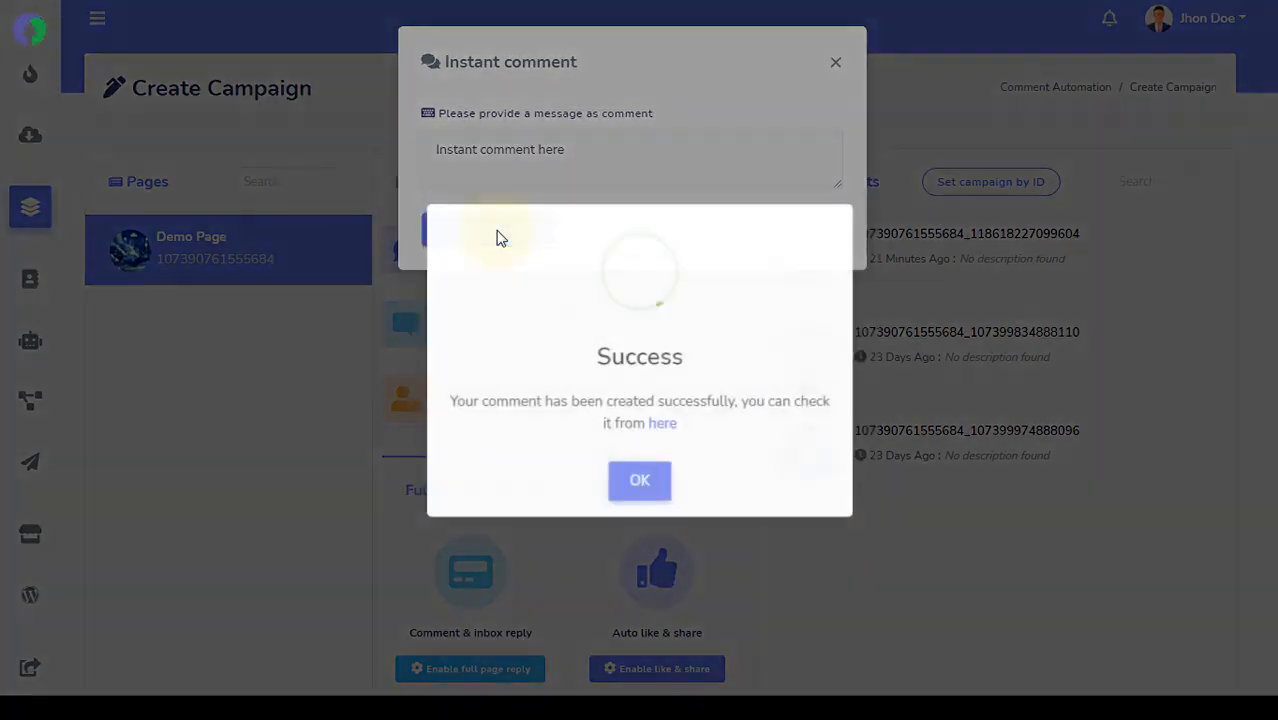
{"action": "left_click", "coordinate": [643, 486]}
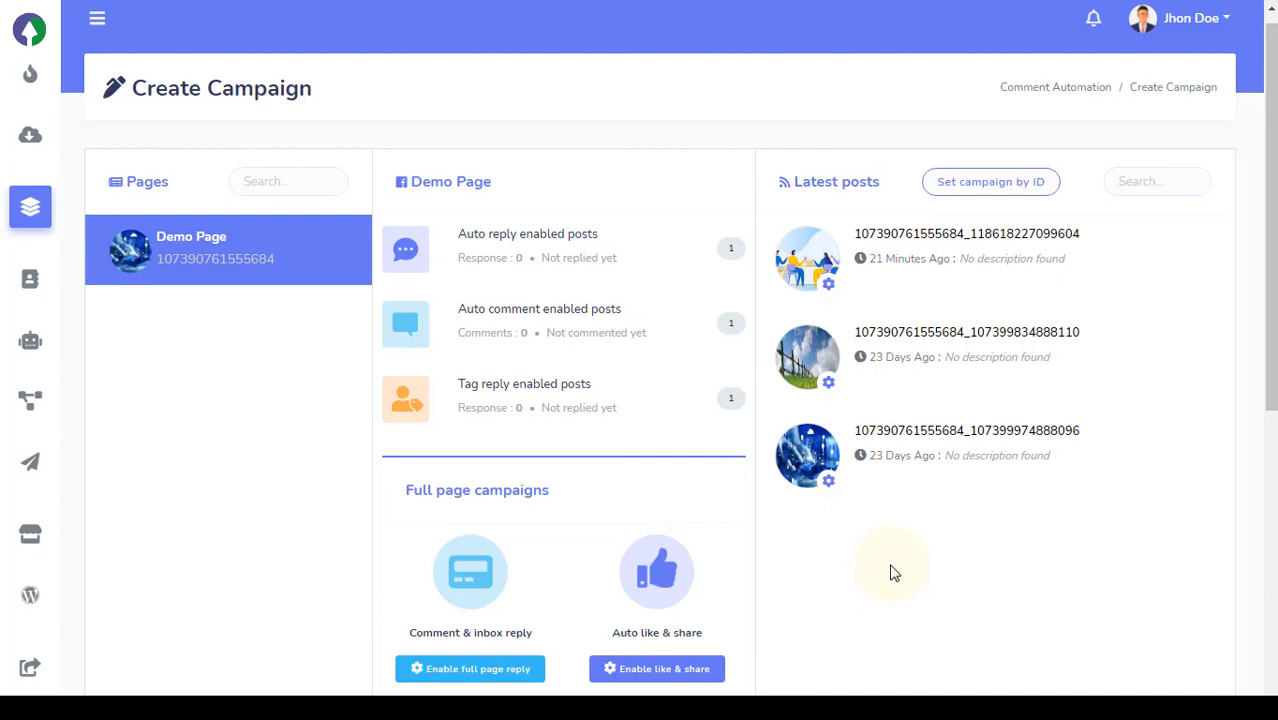
{"action": "scroll", "coordinate": [894, 573], "scroll_direction": "down", "scroll_amount": 3}
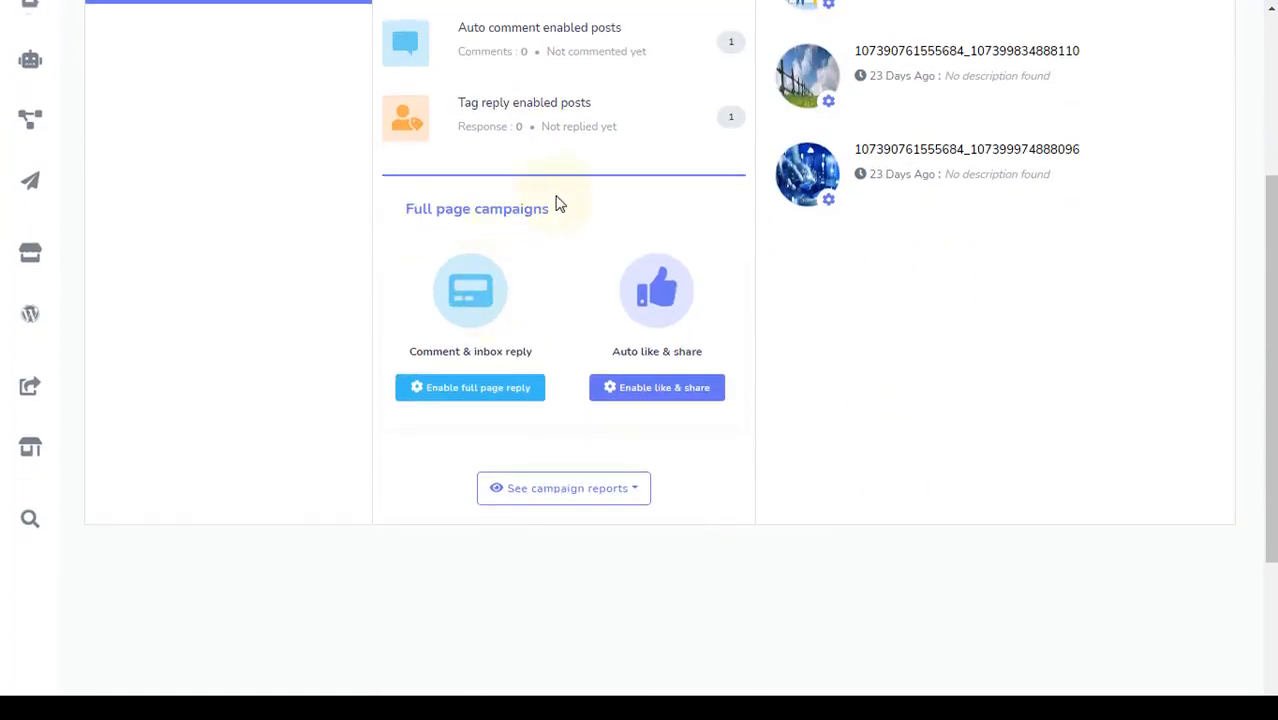
{"action": "left_click_drag", "start_coordinate": [558, 204], "coordinate": [398, 206]}
{"action": "left_click", "coordinate": [285, 245]}
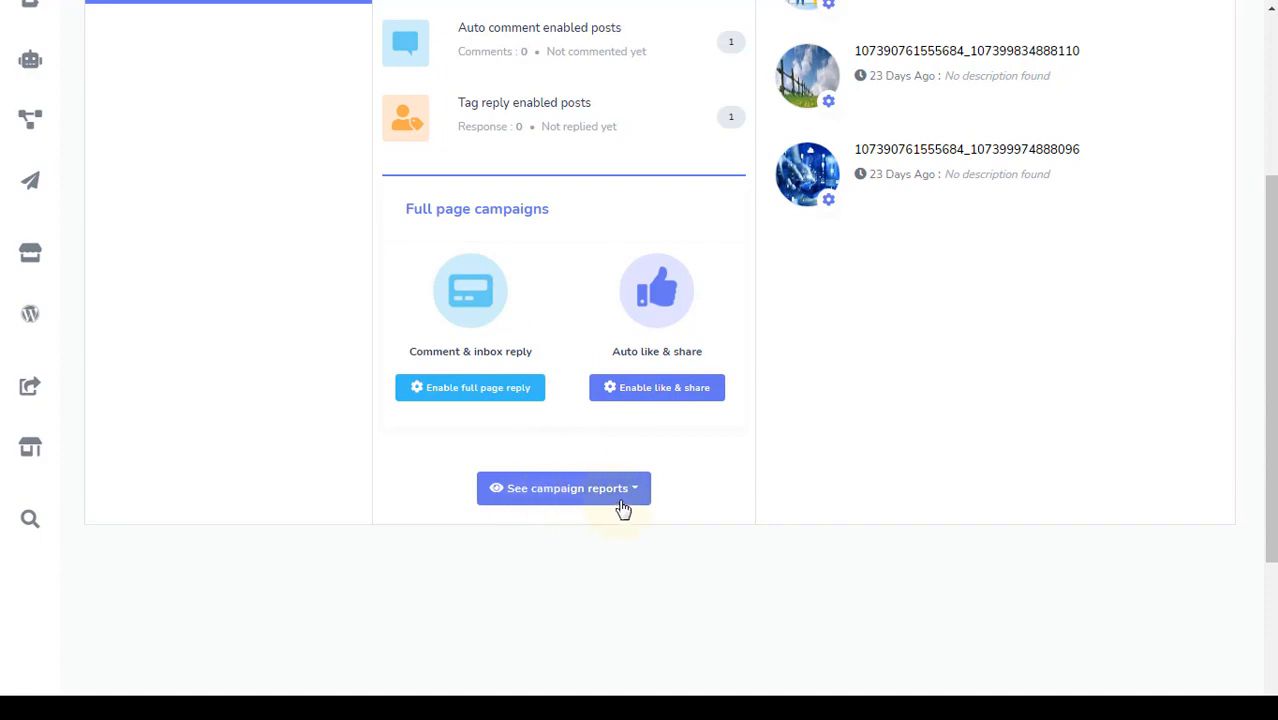
{"action": "left_click_drag", "start_coordinate": [540, 357], "coordinate": [395, 364]}
{"action": "left_click", "coordinate": [396, 364]}
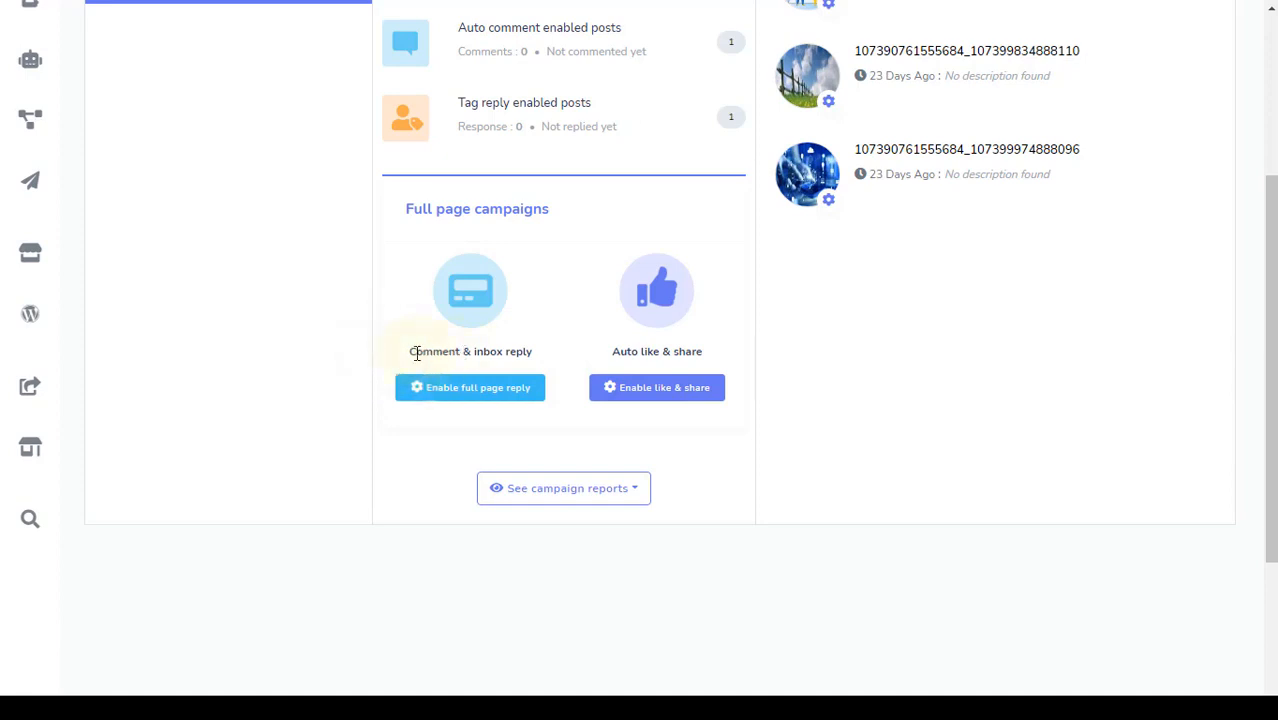
{"action": "left_click_drag", "start_coordinate": [608, 362], "coordinate": [750, 360]}
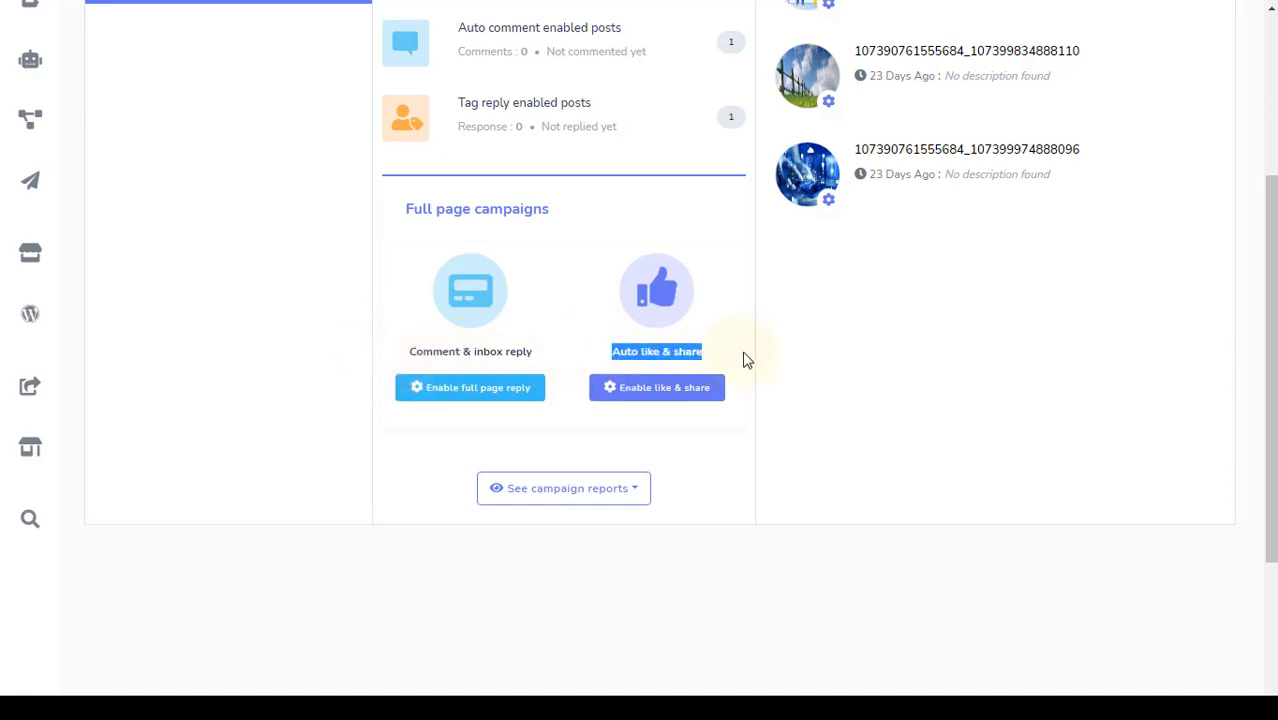
{"action": "left_click", "coordinate": [744, 360]}
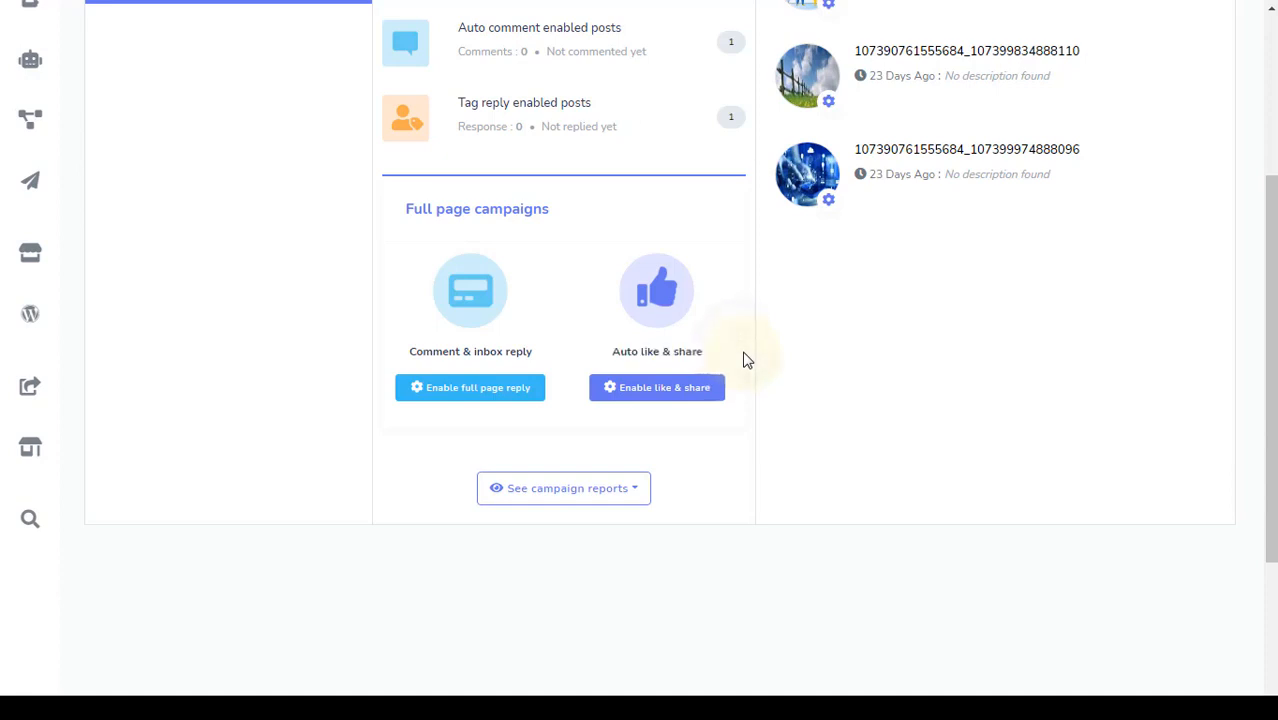
{"action": "left_click", "coordinate": [648, 500]}
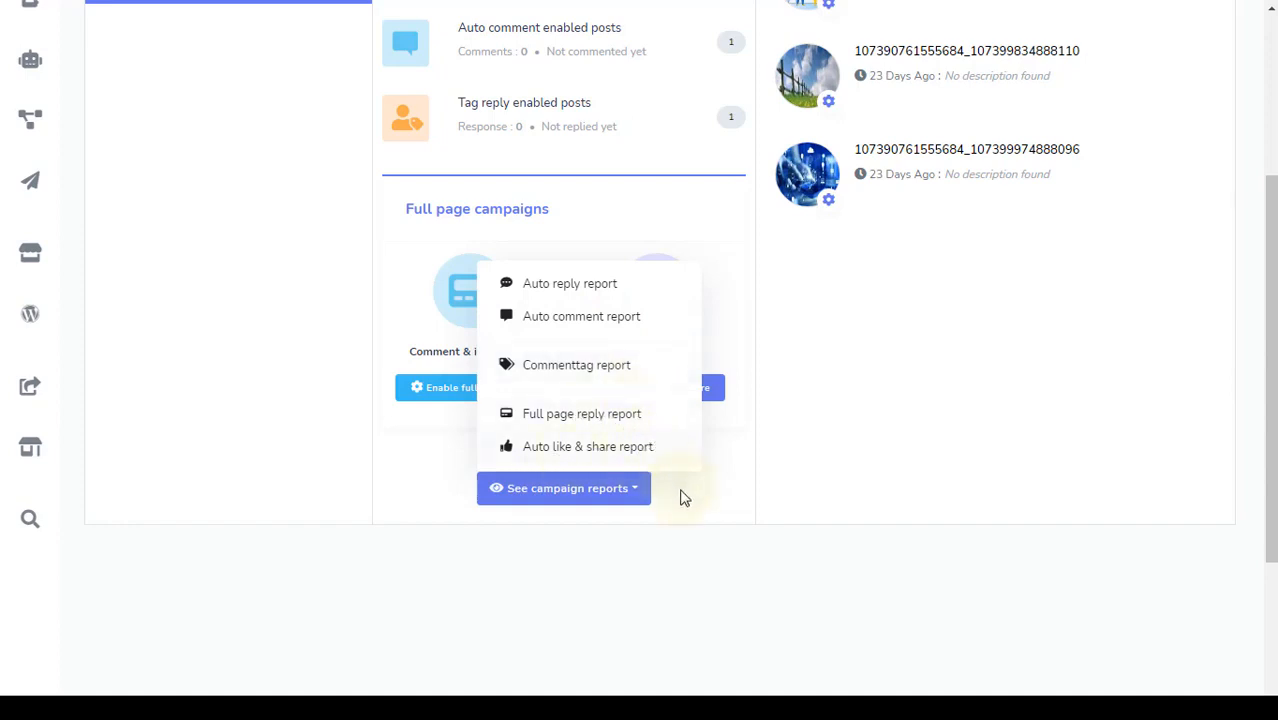
{"action": "left_click", "coordinate": [648, 496]}
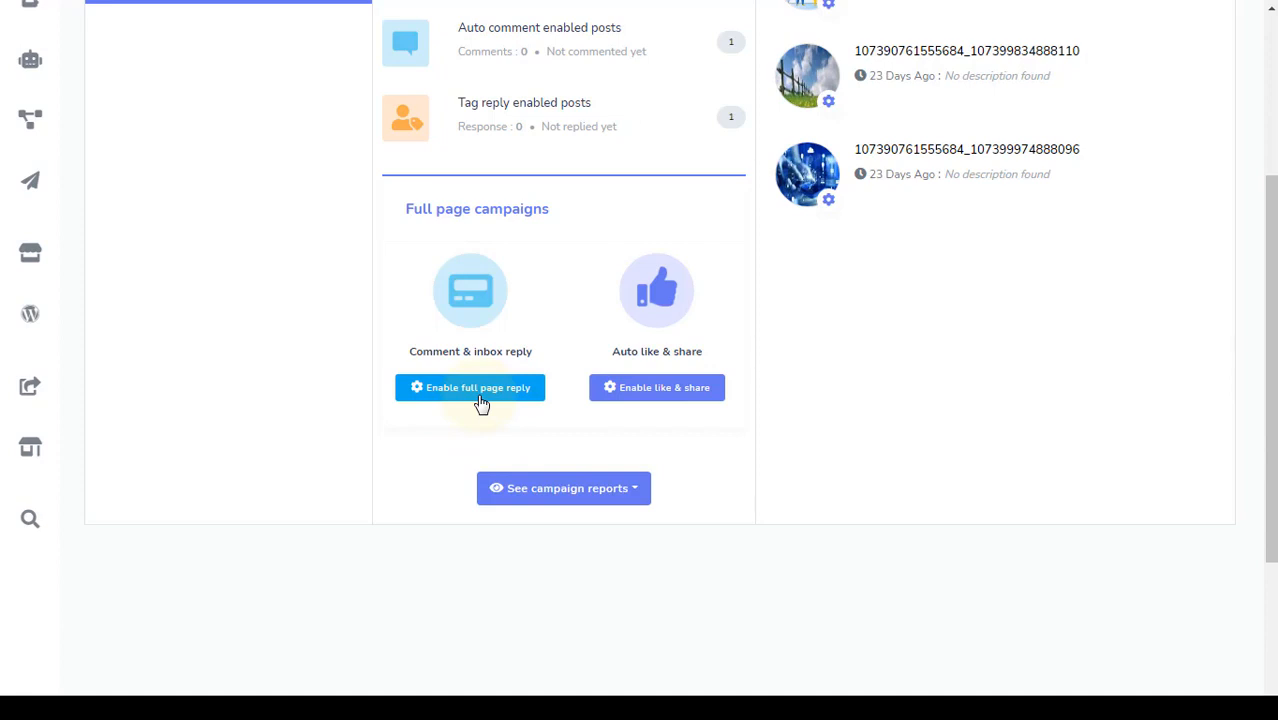
Enable full-page reply and delete offensive comments matching 'keyword offensive' instead of hiding them
{"action": "left_click", "coordinate": [418, 396]}
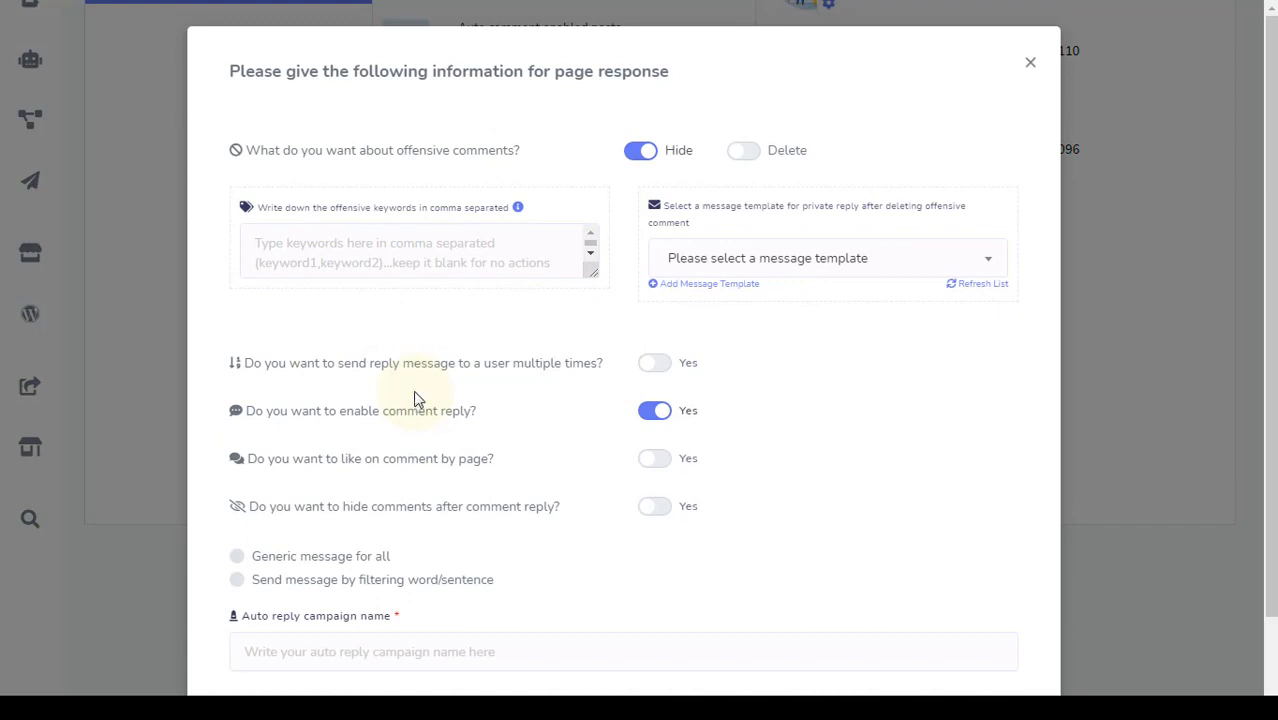
{"action": "scroll", "coordinate": [506, 392], "scroll_direction": "down", "scroll_amount": 2}
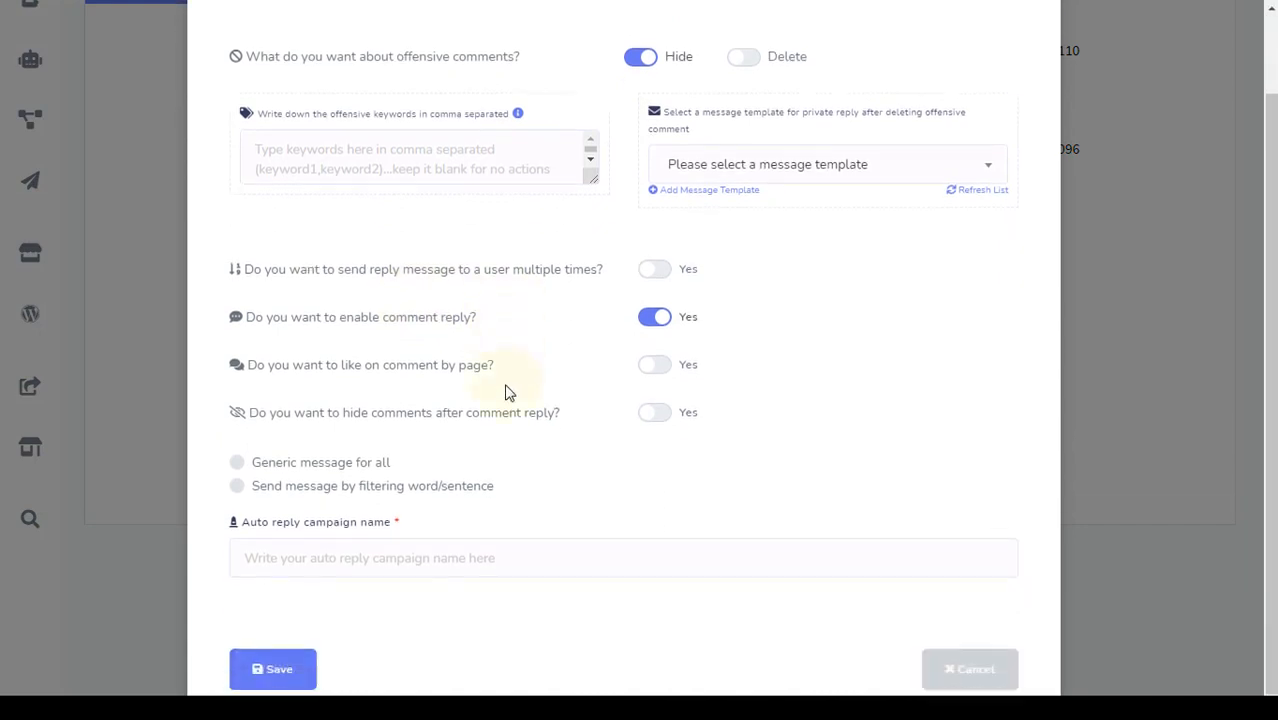
{"action": "scroll", "coordinate": [506, 392], "scroll_direction": "up", "scroll_amount": 2}
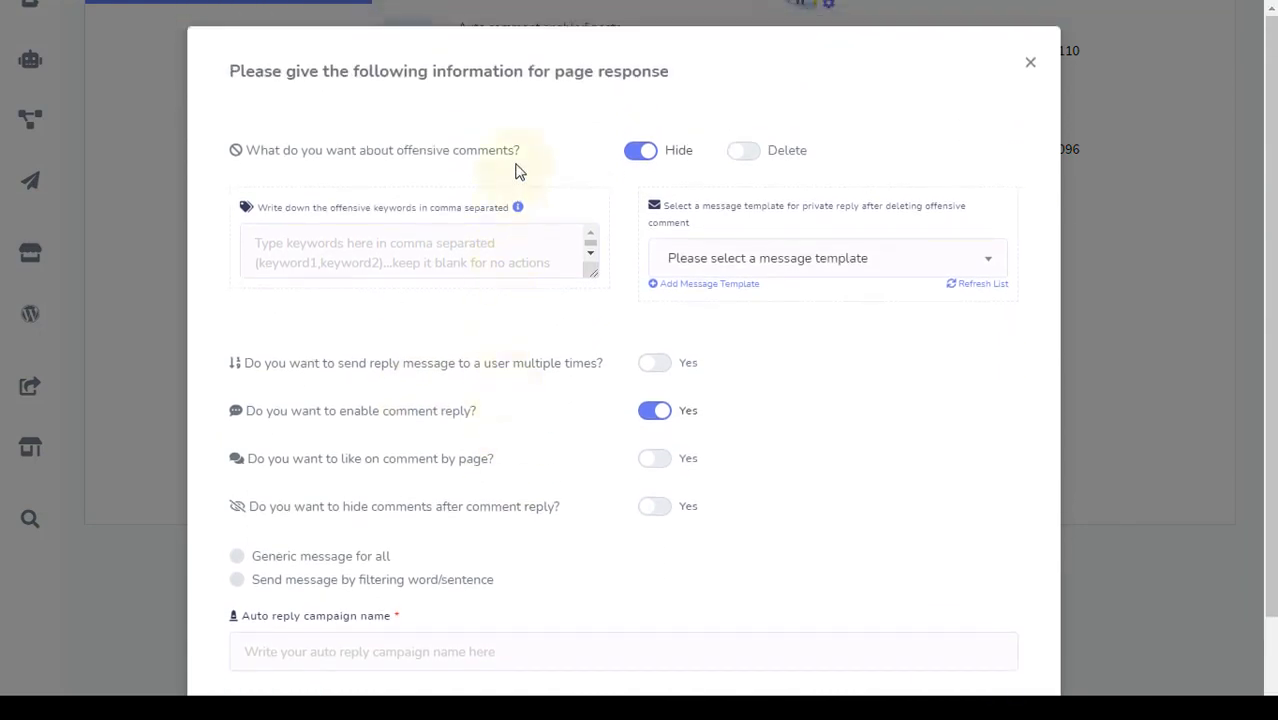
{"action": "left_click_drag", "start_coordinate": [516, 152], "coordinate": [398, 158]}
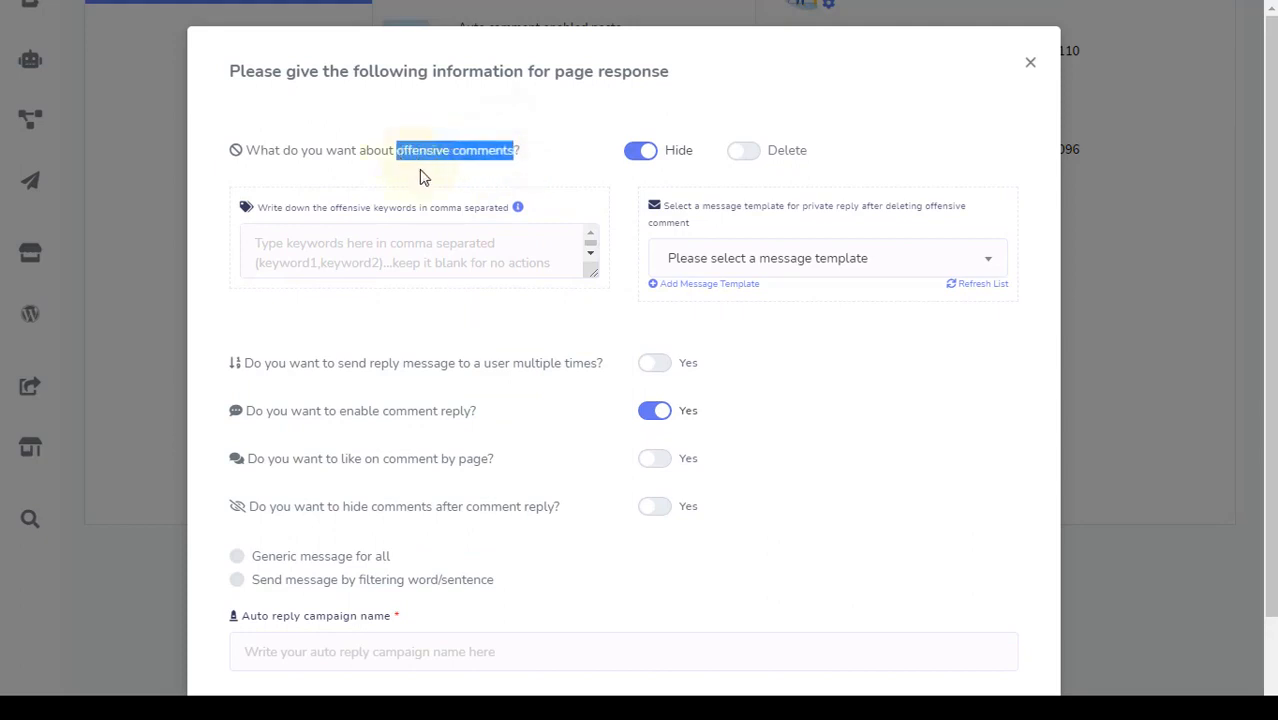
{"action": "left_click", "coordinate": [421, 177]}
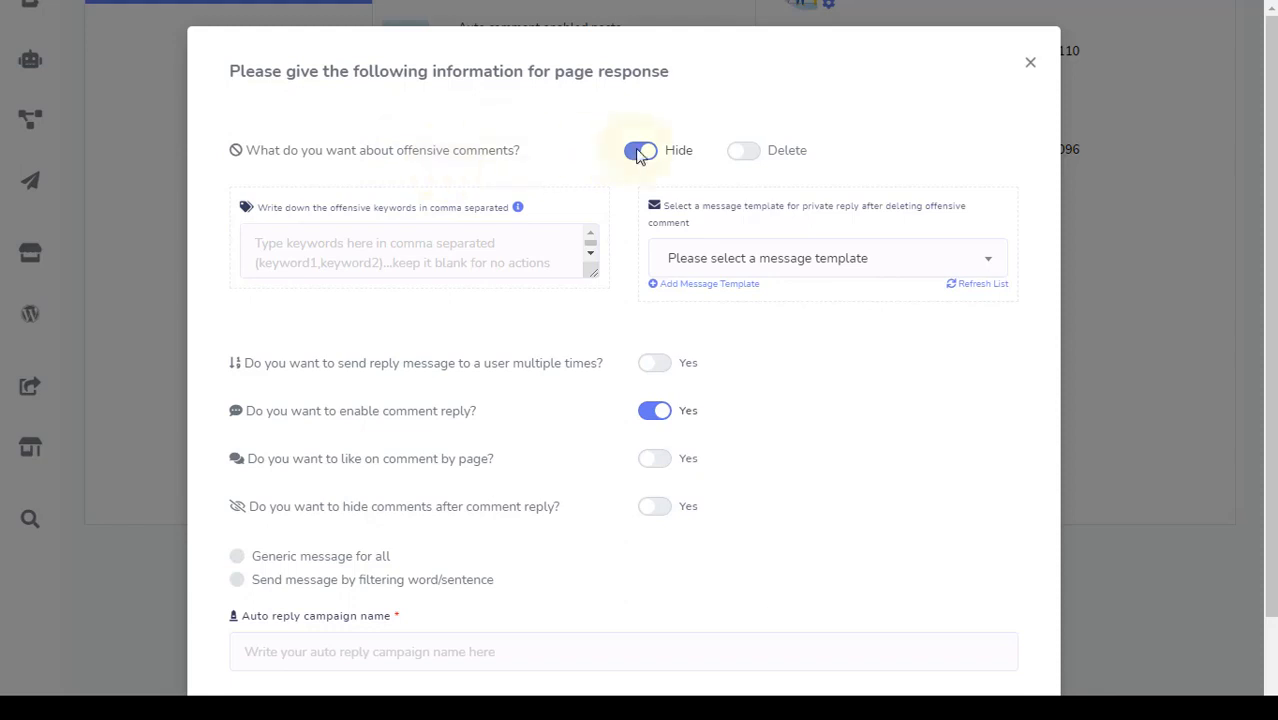
{"action": "left_click", "coordinate": [741, 150]}
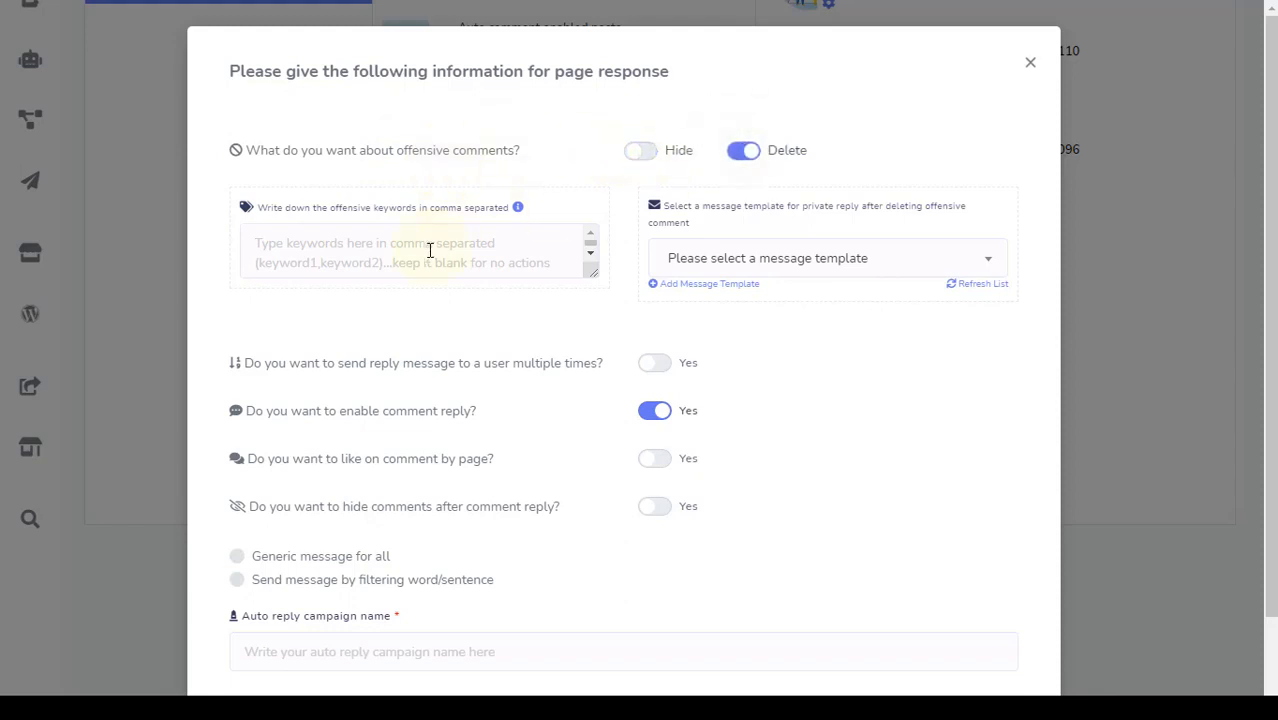
{"action": "left_click", "coordinate": [338, 247]}
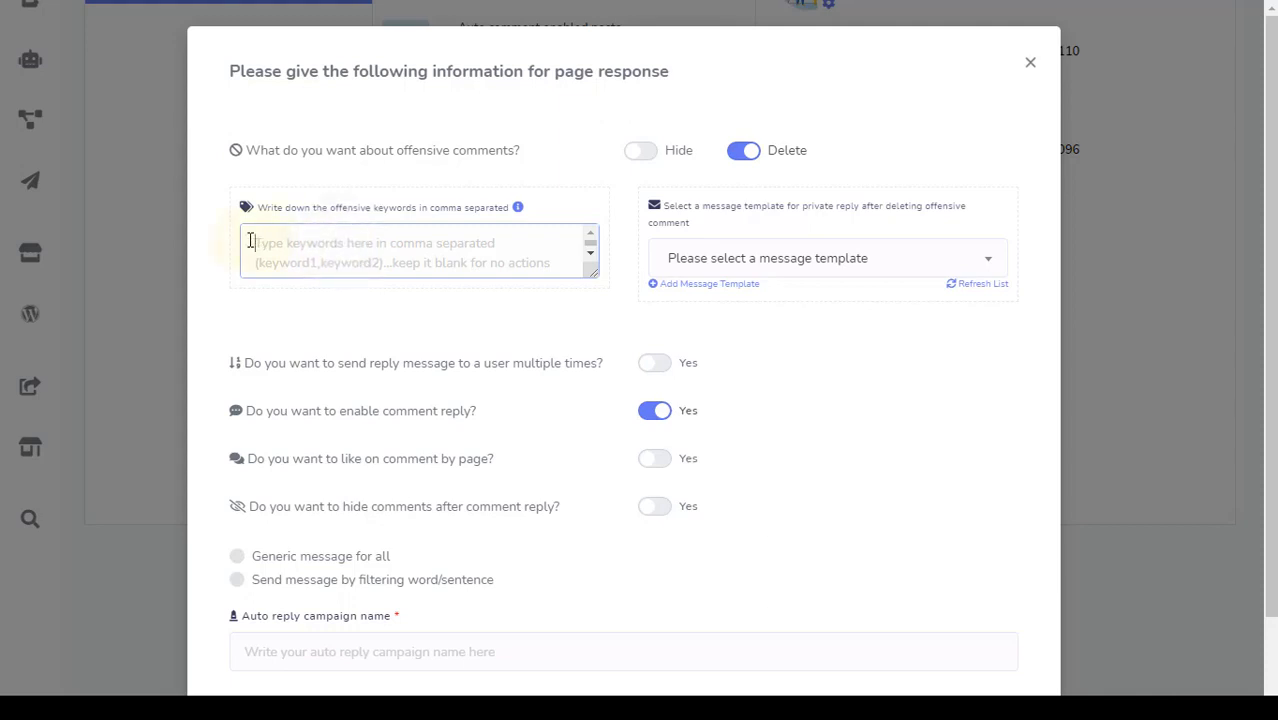
{"action": "type", "text": "keyword offensive"}
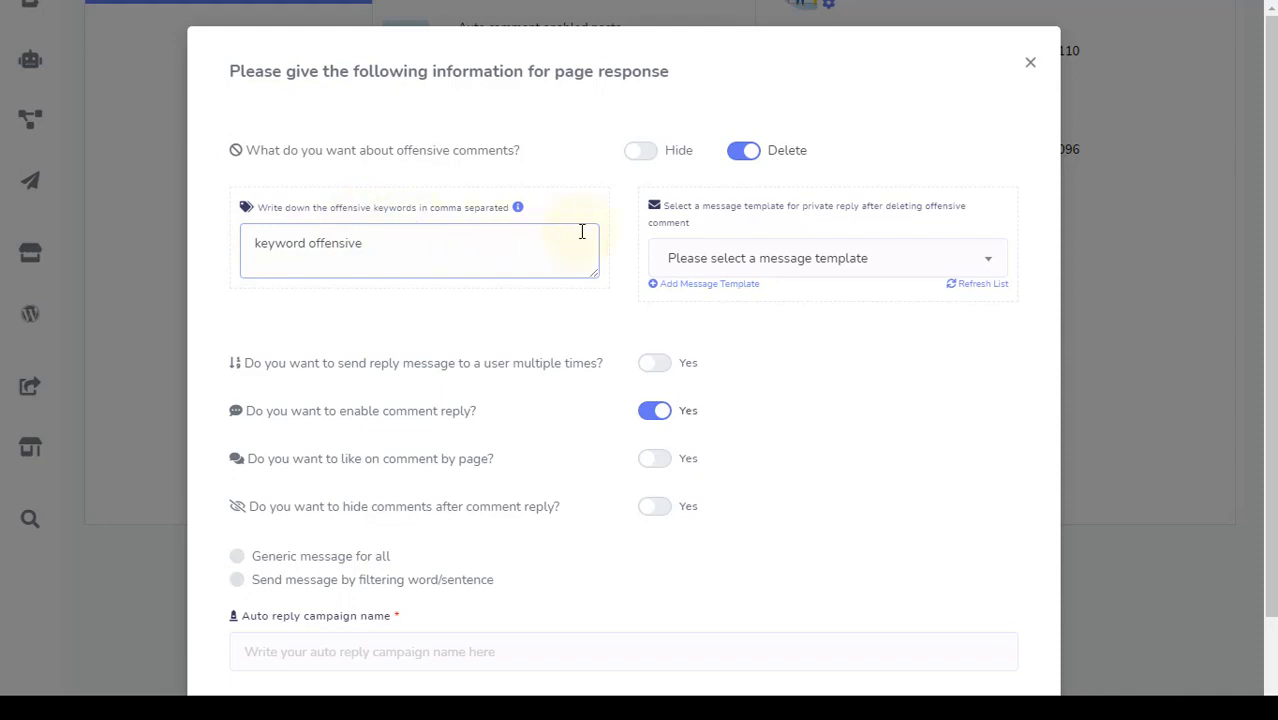
Turn on hiding comments after replying to them
{"action": "left_click", "coordinate": [710, 254]}
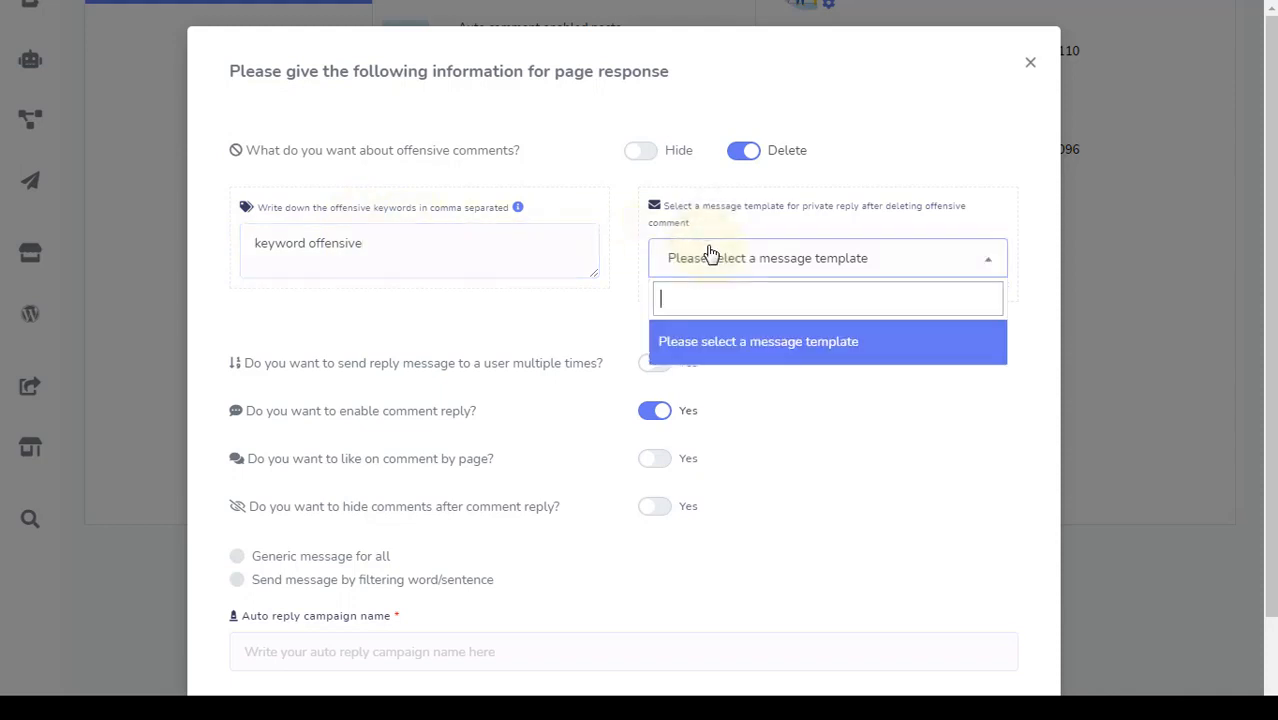
{"action": "left_click", "coordinate": [597, 296]}
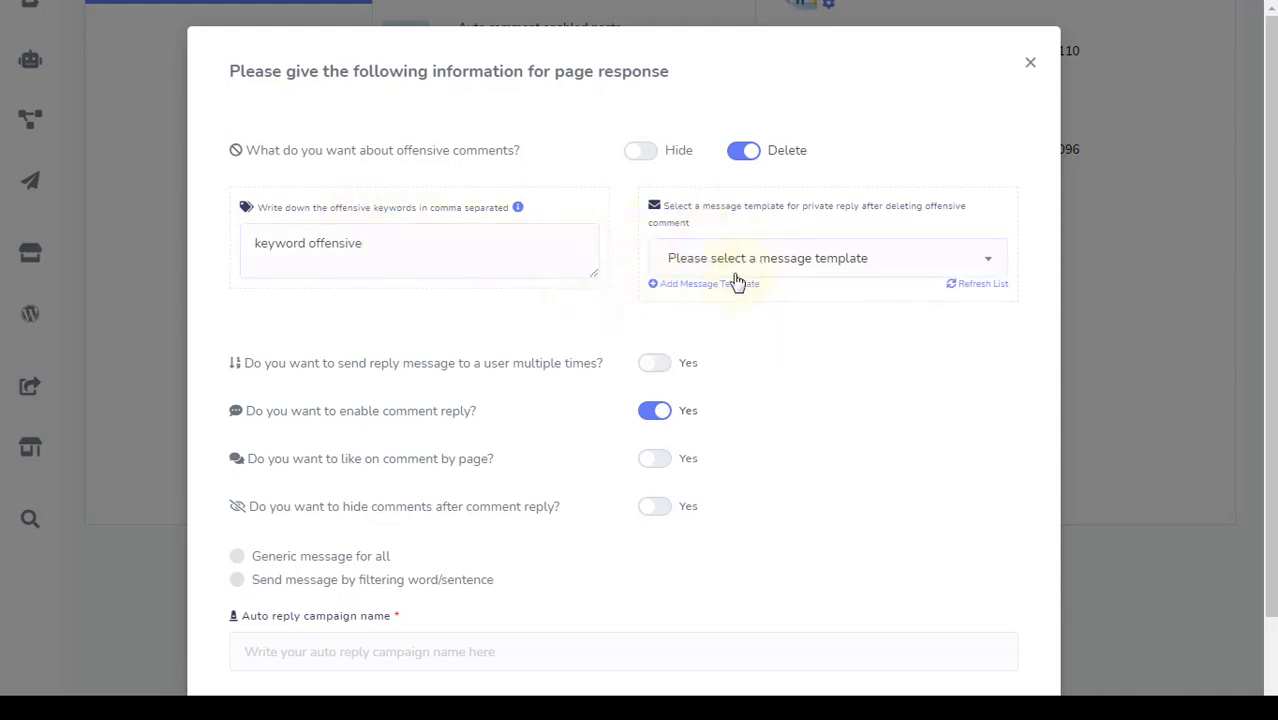
{"action": "scroll", "coordinate": [547, 306], "scroll_direction": "down", "scroll_amount": 1}
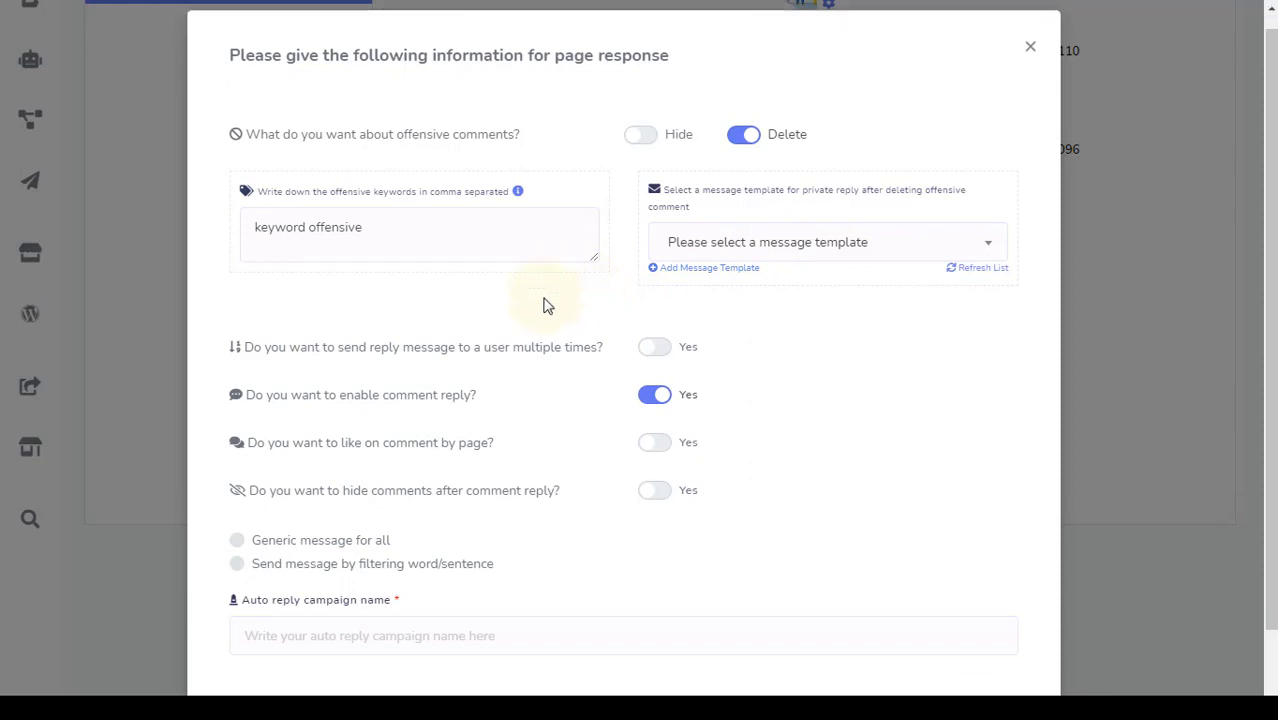
{"action": "scroll", "coordinate": [547, 306], "scroll_direction": "down", "scroll_amount": 2}
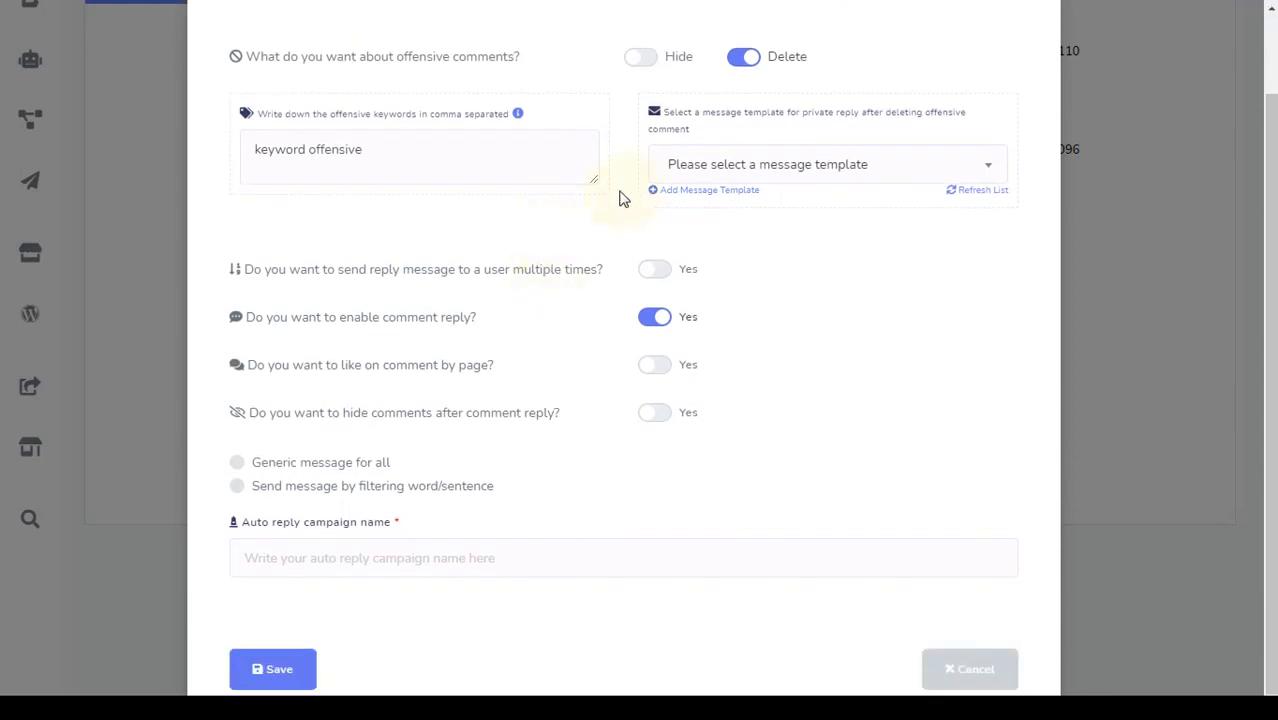
{"action": "left_click_drag", "start_coordinate": [599, 277], "coordinate": [531, 291]}
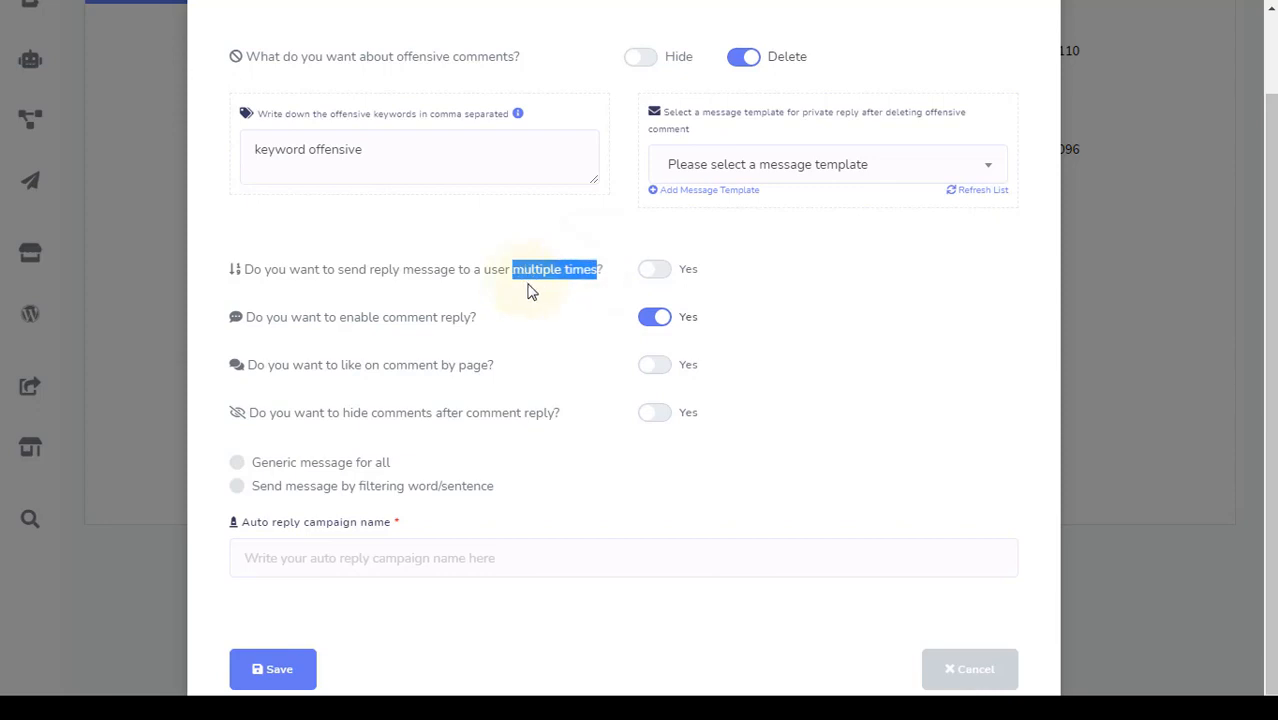
{"action": "left_click", "coordinate": [531, 291]}
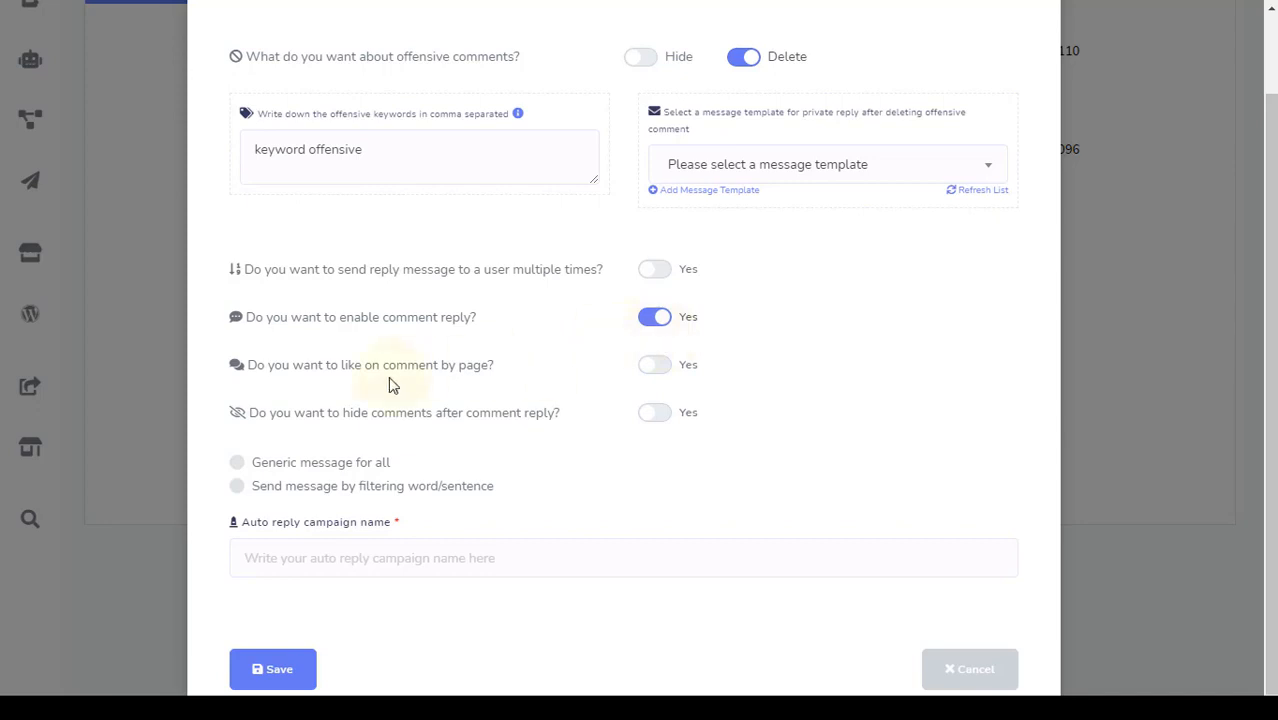
{"action": "double_click", "coordinate": [348, 370]}
{"action": "left_click", "coordinate": [553, 378]}
{"action": "double_click", "coordinate": [357, 414]}
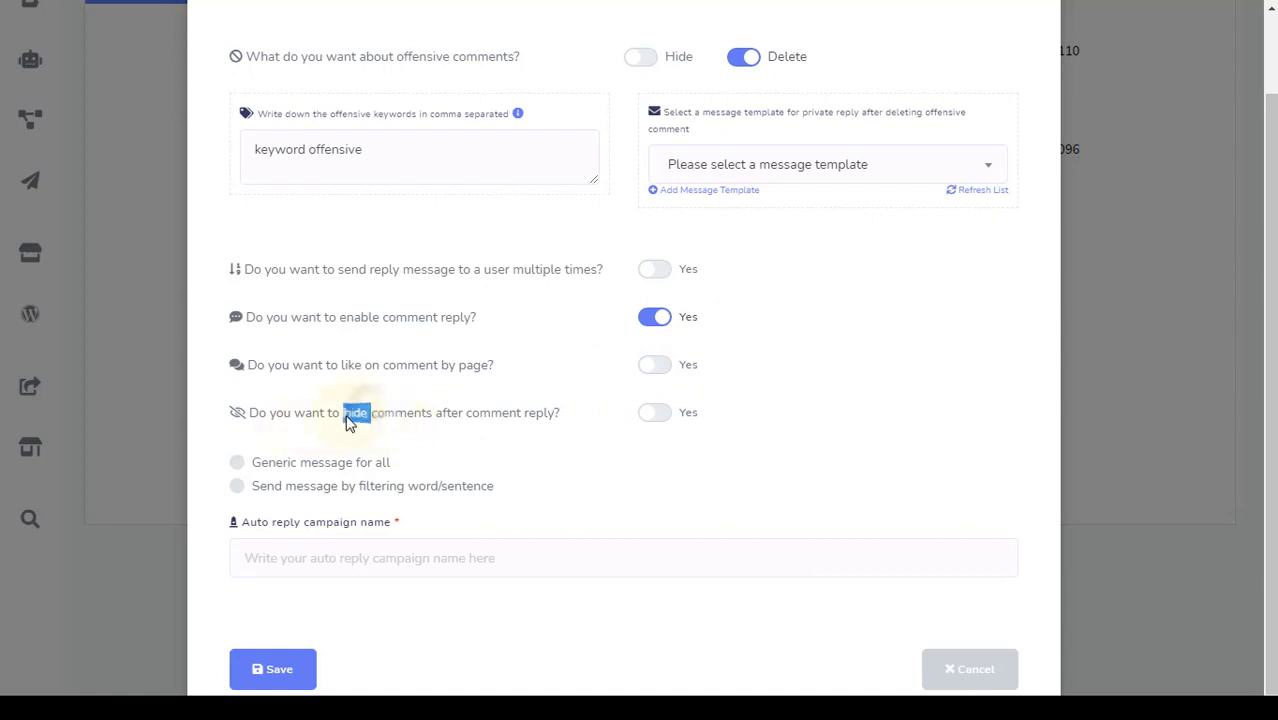
{"action": "left_click", "coordinate": [547, 400]}
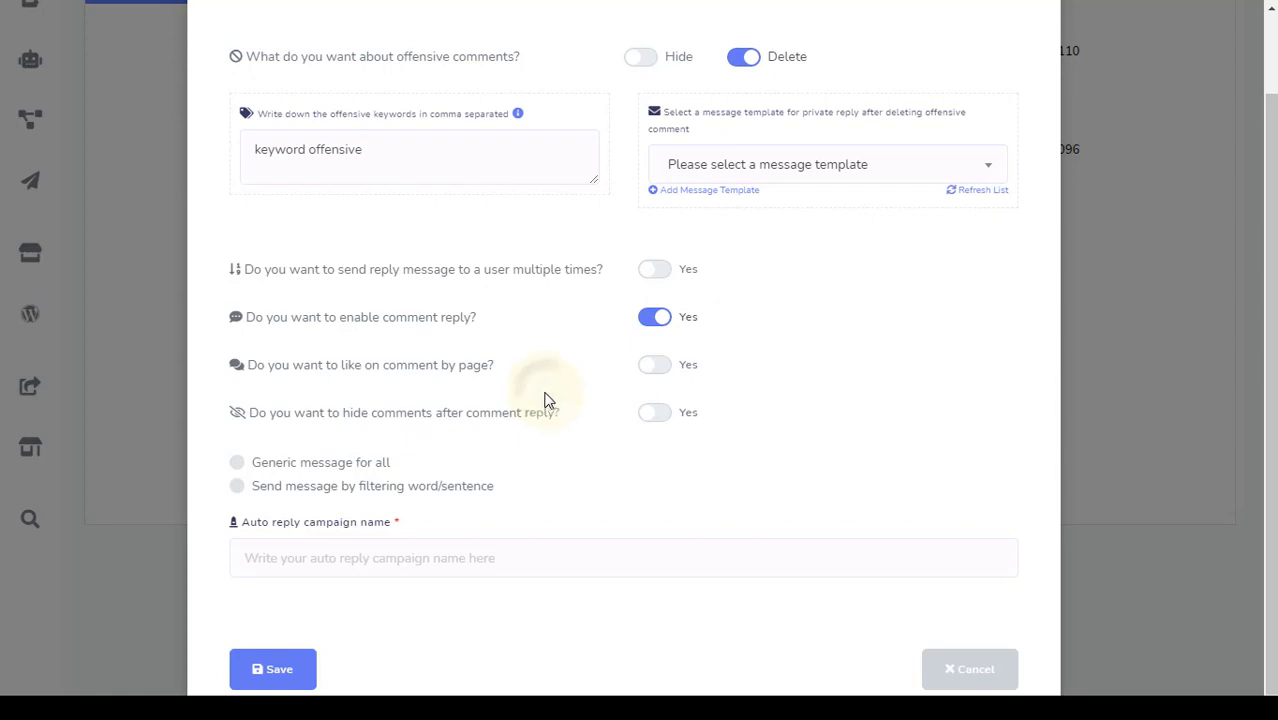
{"action": "left_click", "coordinate": [656, 416]}
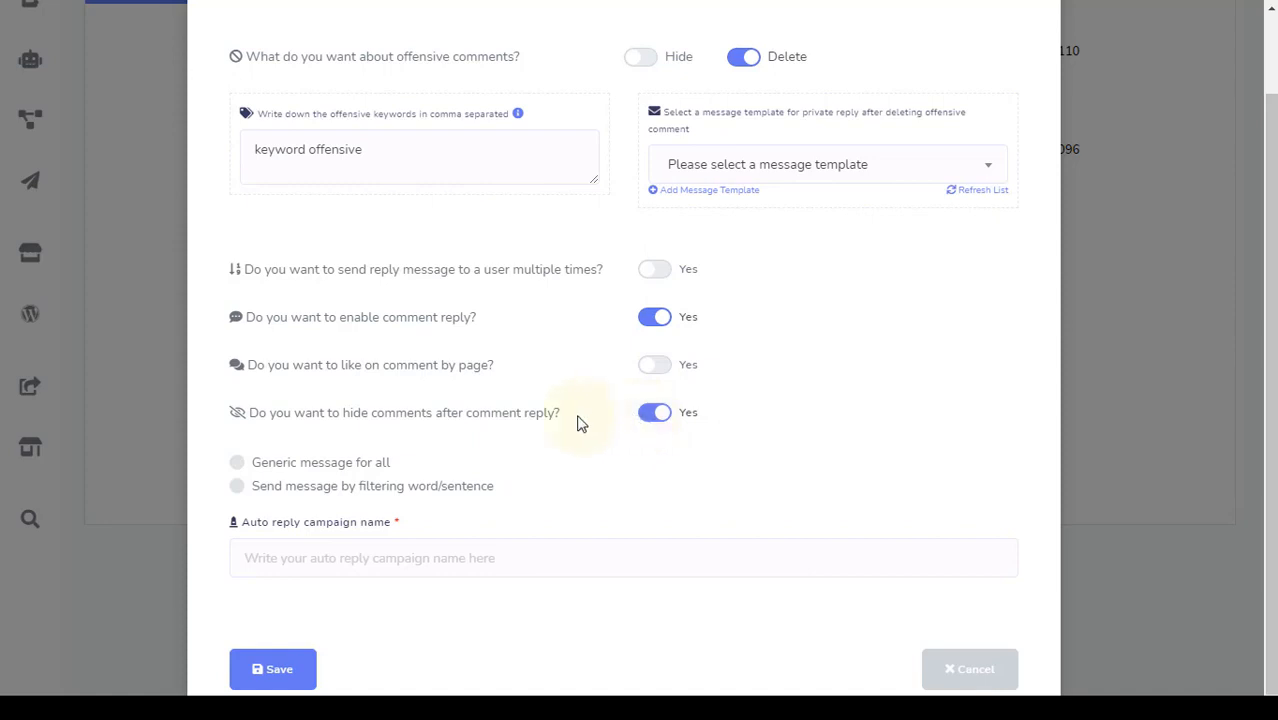
{"action": "scroll", "coordinate": [577, 424], "scroll_direction": "down", "scroll_amount": 1}
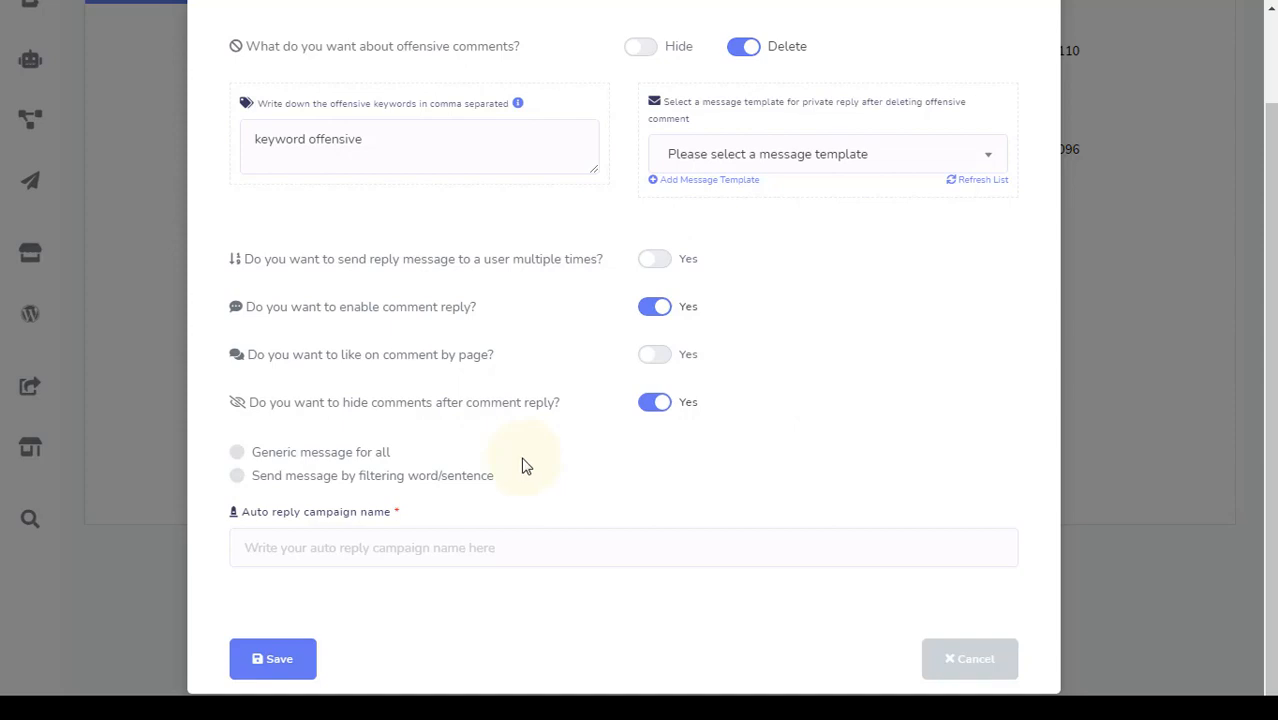
Reply only to filter-word matches, naming the campaign 'name' with filter word 'keyword'
{"action": "left_click", "coordinate": [237, 477]}
{"action": "scroll", "coordinate": [211, 470], "scroll_direction": "down", "scroll_amount": 5}
{"action": "scroll", "coordinate": [422, 191], "scroll_direction": "up", "scroll_amount": 1}
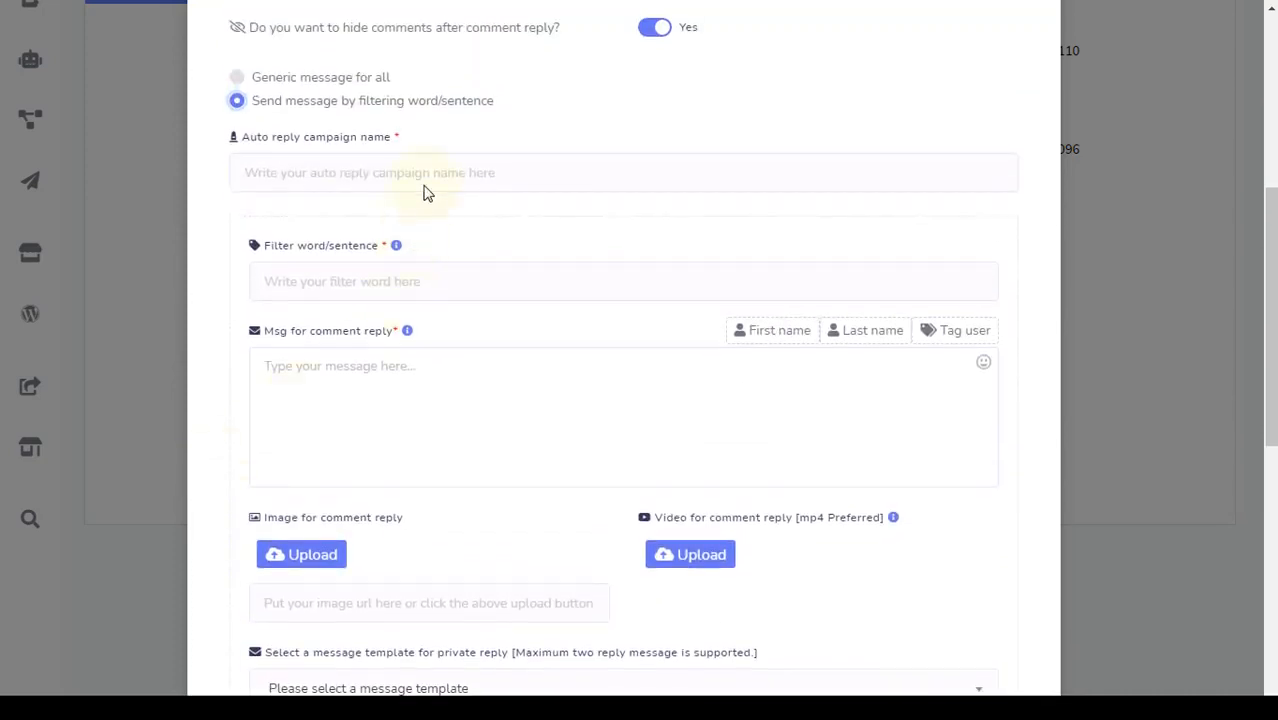
{"action": "left_click", "coordinate": [368, 187]}
{"action": "type", "text": "na"}
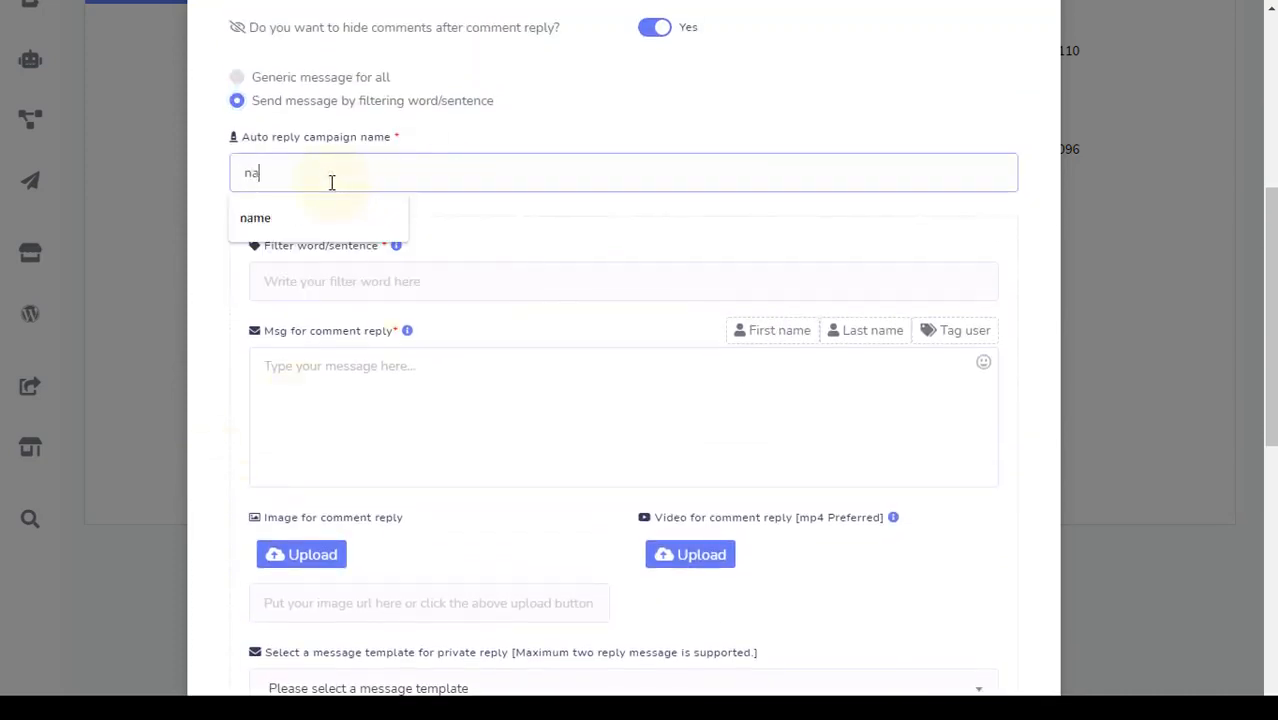
{"action": "type", "text": "me"}
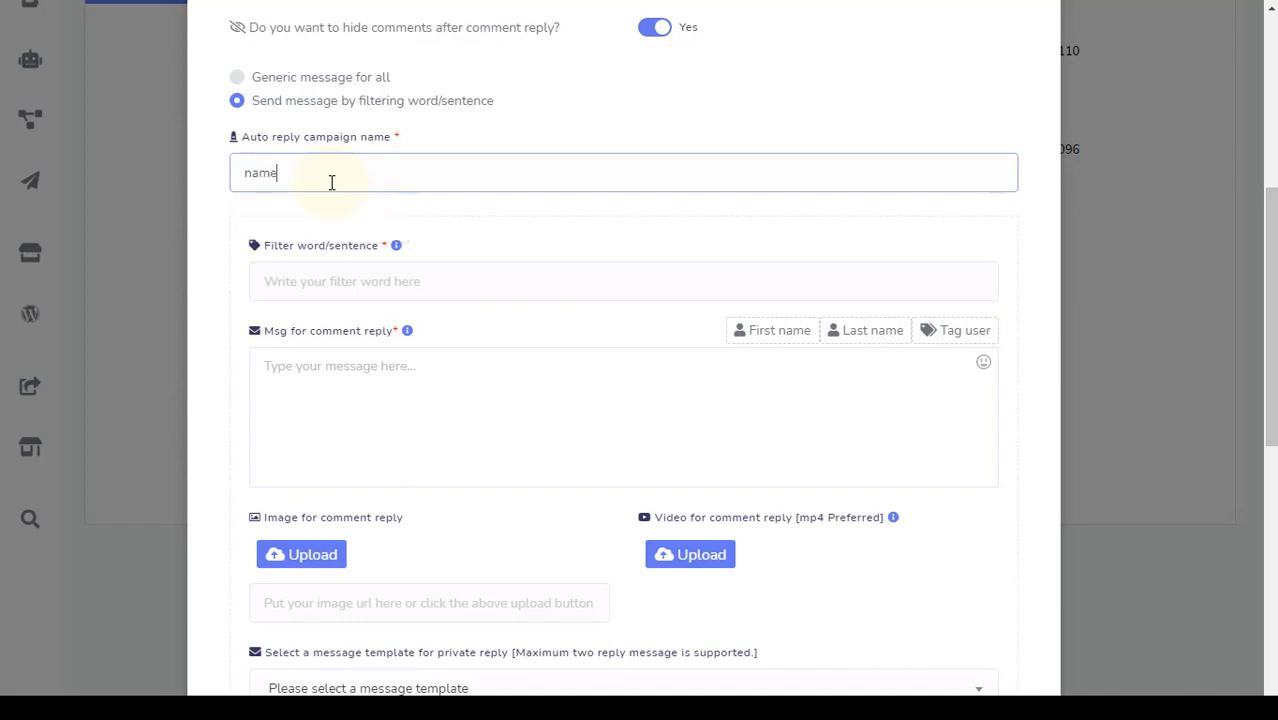
{"action": "left_click", "coordinate": [390, 264]}
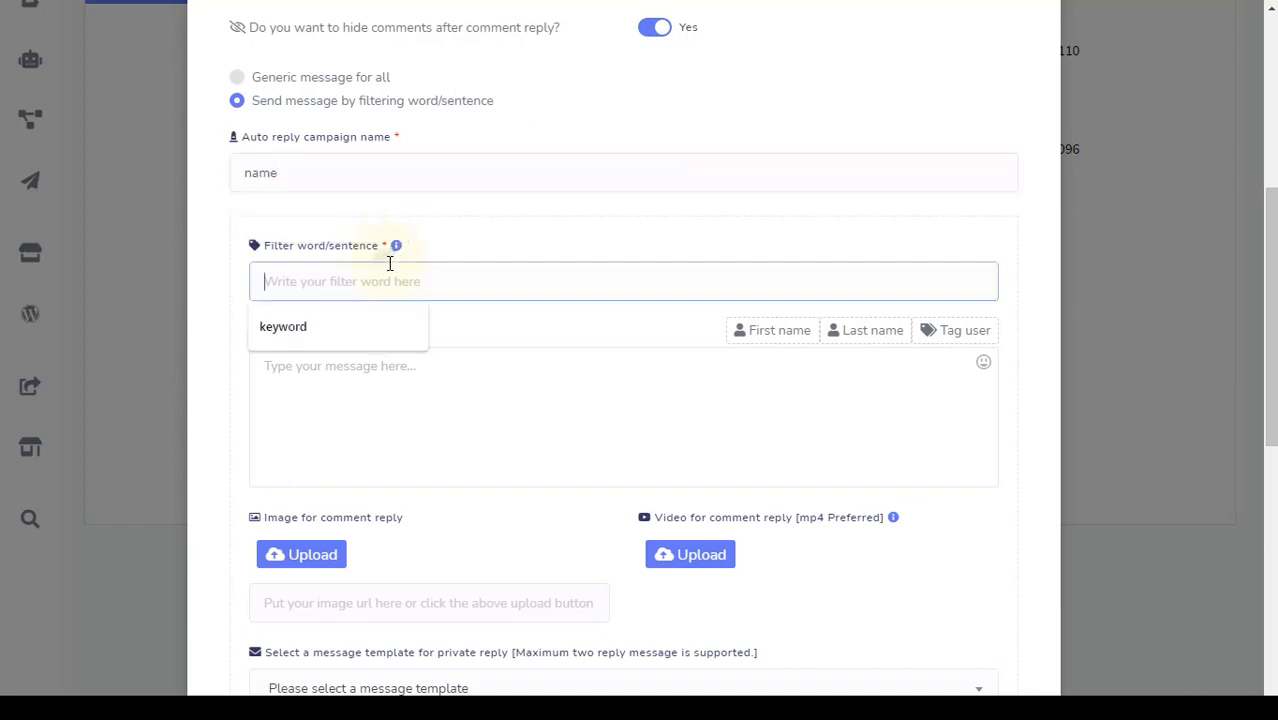
{"action": "left_click", "coordinate": [356, 330]}
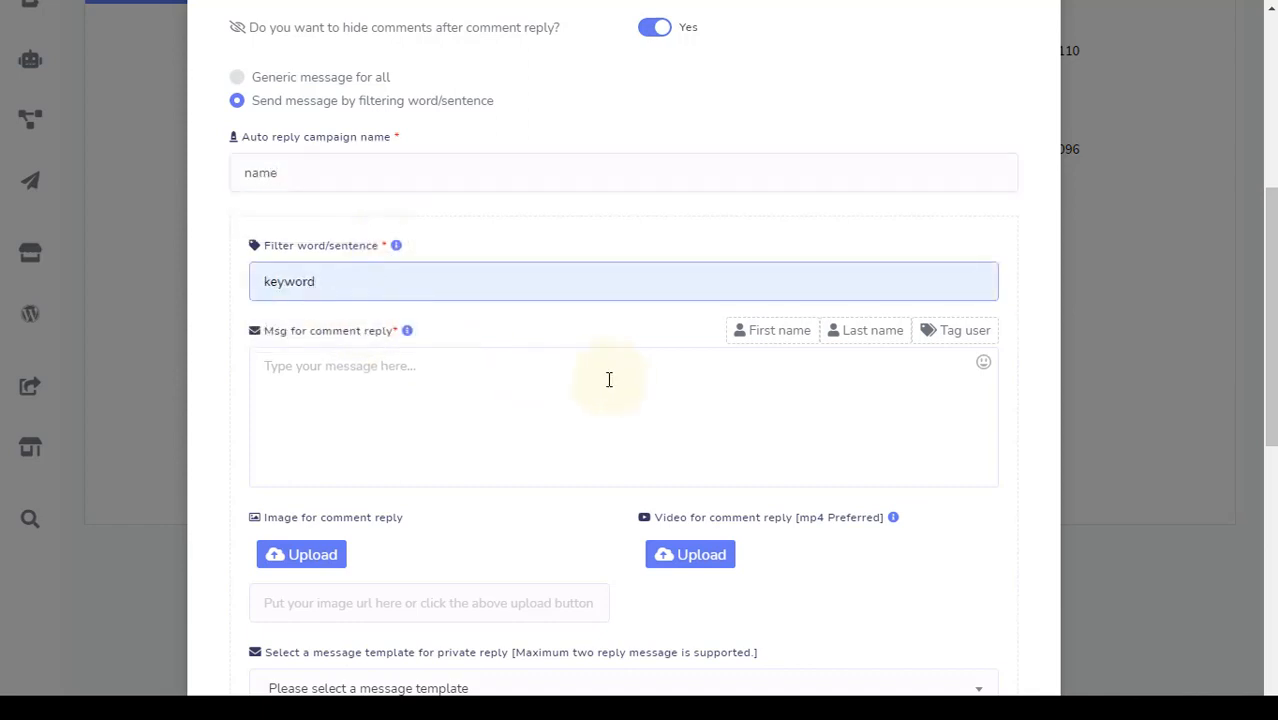
Set the comment reply message to '#LEAD_USER_FIRST_NAME#, comment reply' using the first-name variable
{"action": "left_click", "coordinate": [608, 379]}
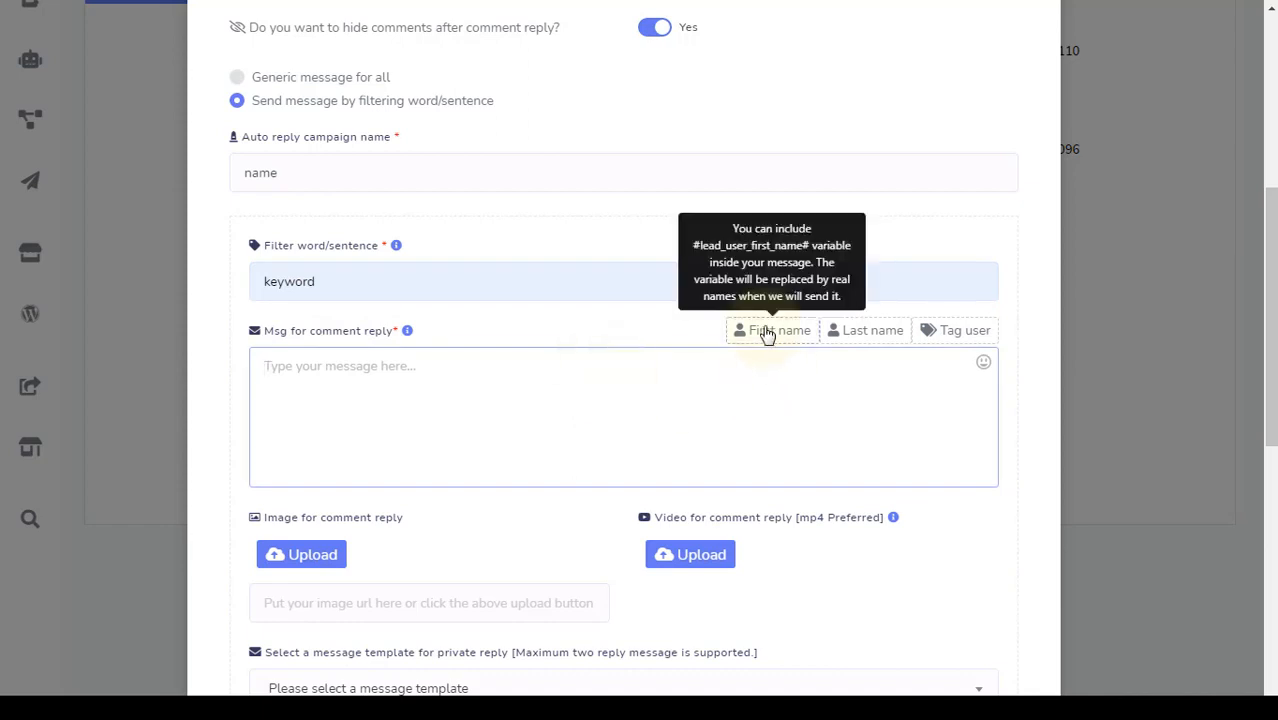
{"action": "left_click", "coordinate": [767, 334]}
{"action": "left_click", "coordinate": [525, 372]}
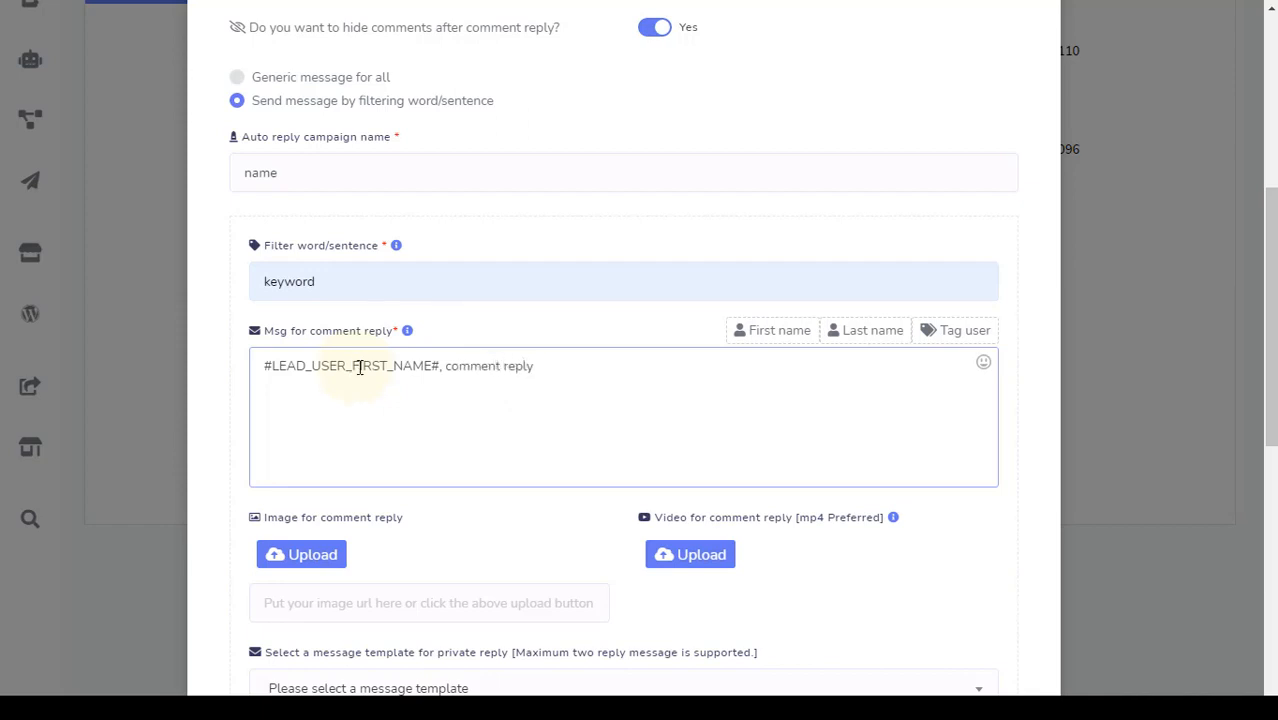
{"action": "scroll", "coordinate": [358, 369], "scroll_direction": "down", "scroll_amount": 3}
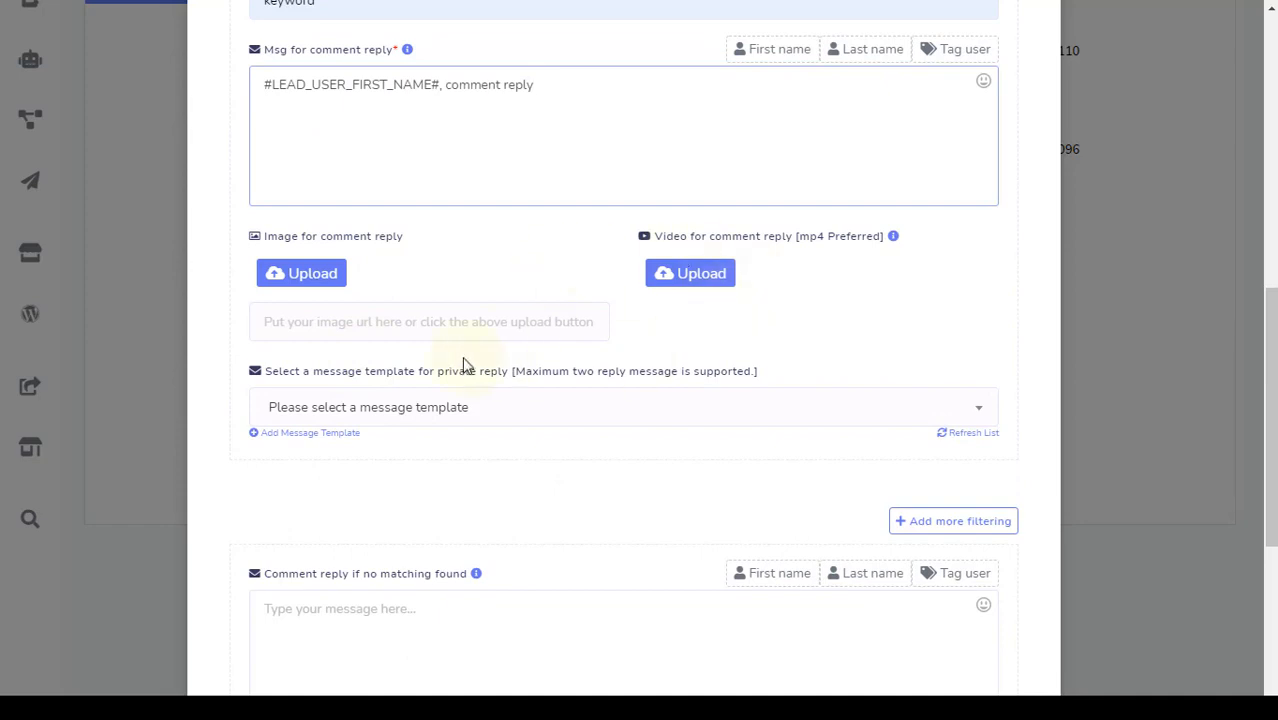
{"action": "scroll", "coordinate": [463, 366], "scroll_direction": "down", "scroll_amount": 1}
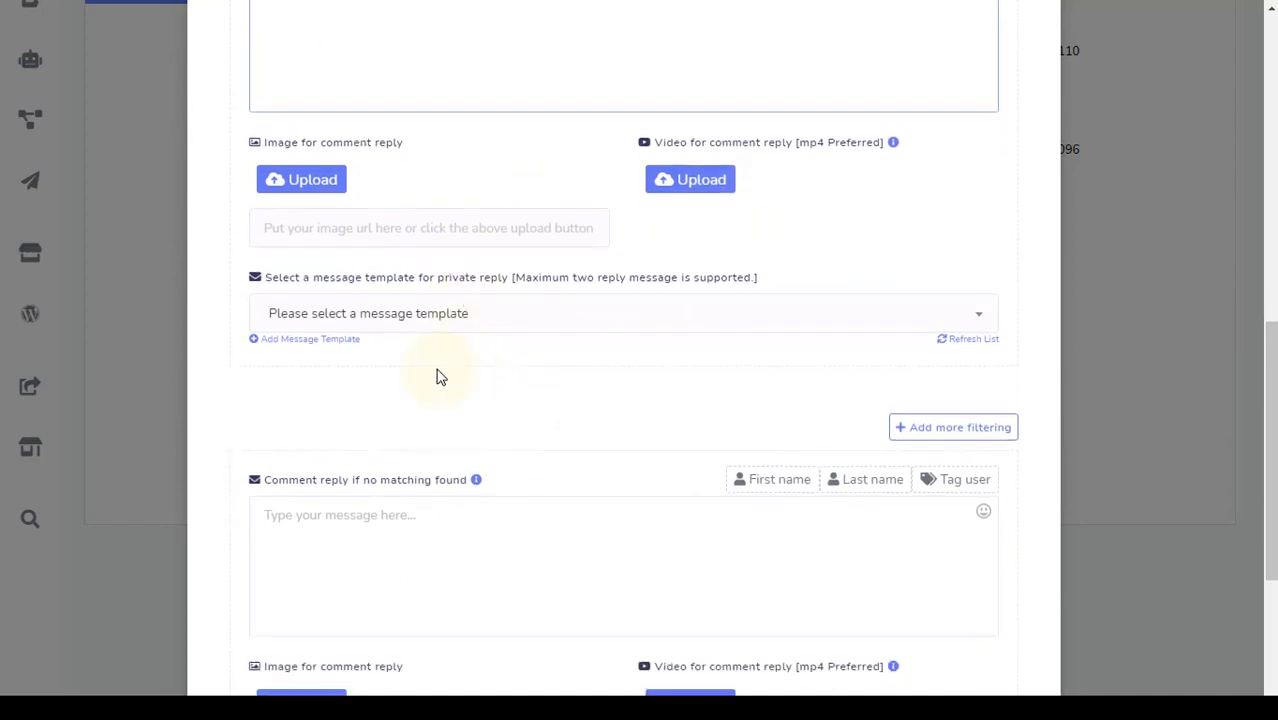
{"action": "left_click", "coordinate": [711, 317]}
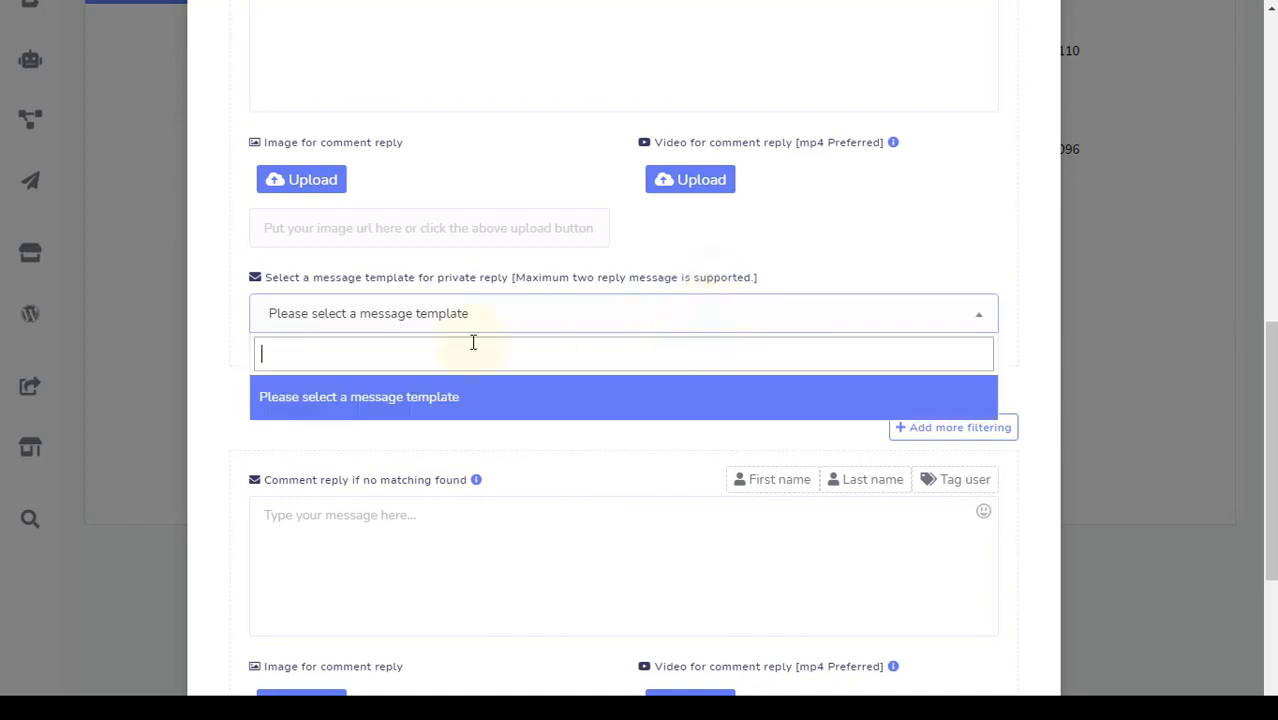
{"action": "left_click", "coordinate": [218, 364]}
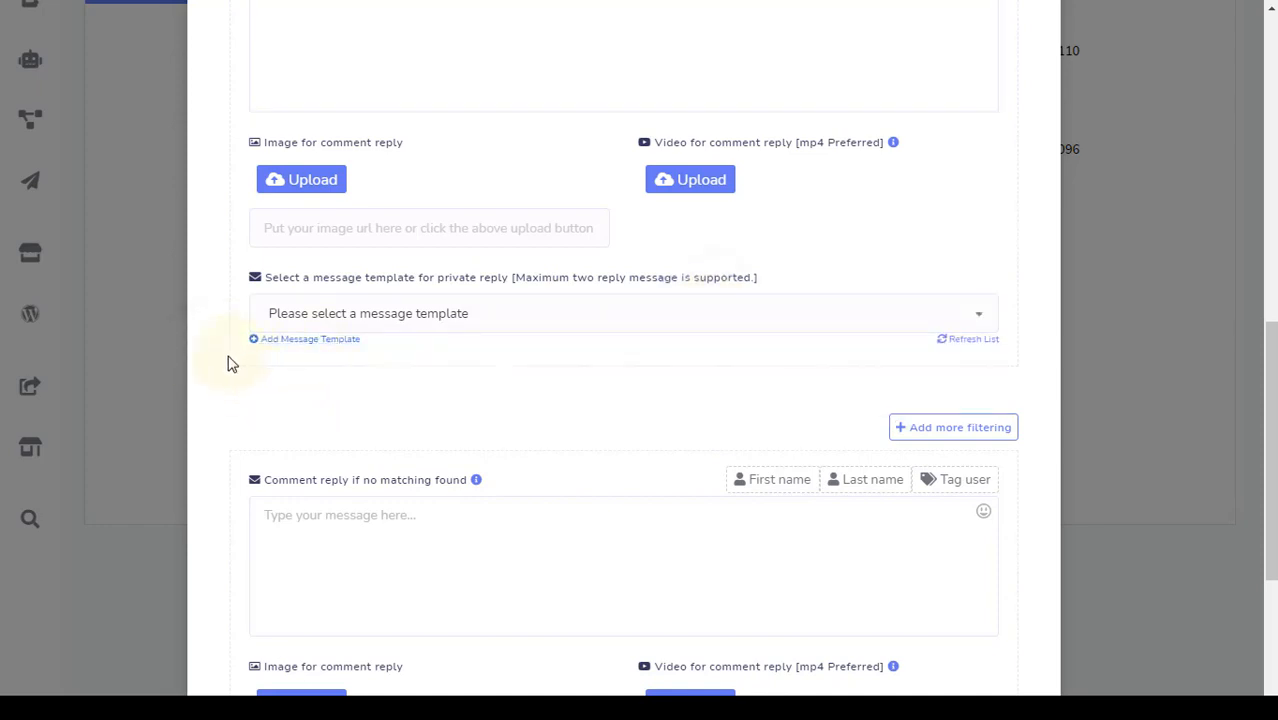
{"action": "scroll", "coordinate": [227, 364], "scroll_direction": "down", "scroll_amount": 2}
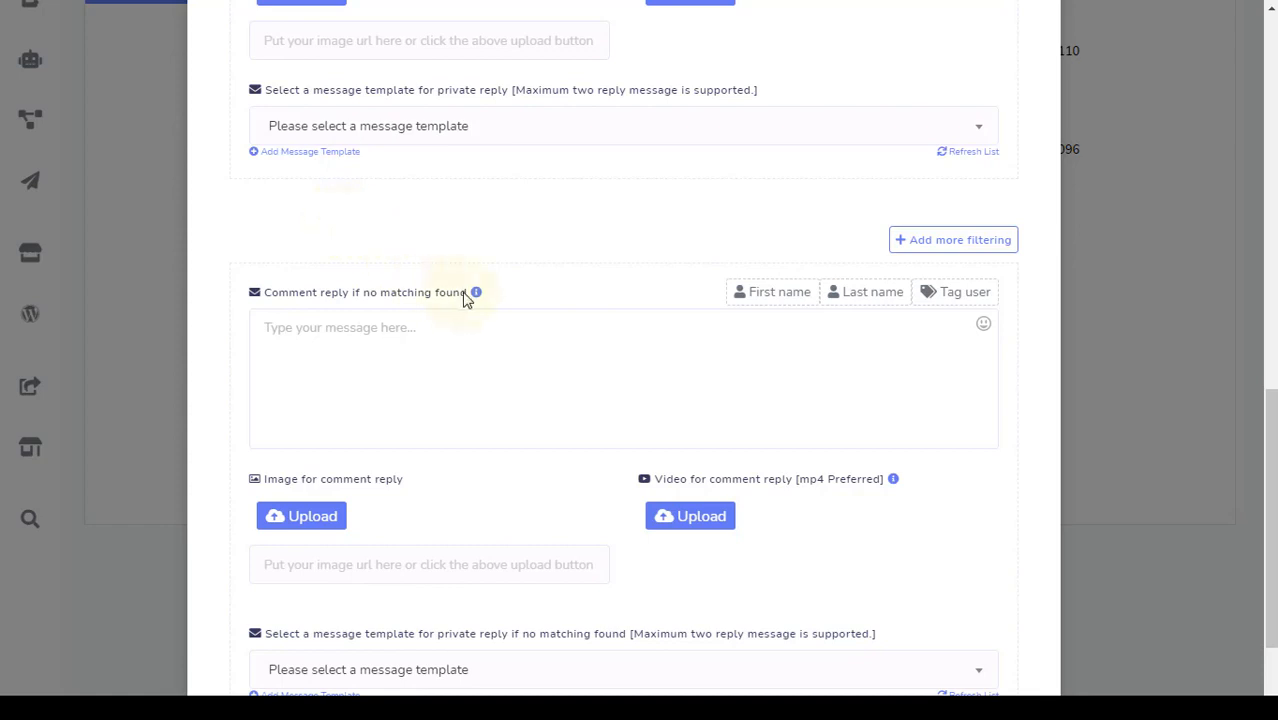
Leave the no-match reply fields empty, save the full-page reply campaign and dismiss the confirmation
{"action": "left_click_drag", "start_coordinate": [469, 296], "coordinate": [365, 318]}
{"action": "left_click", "coordinate": [334, 337]}
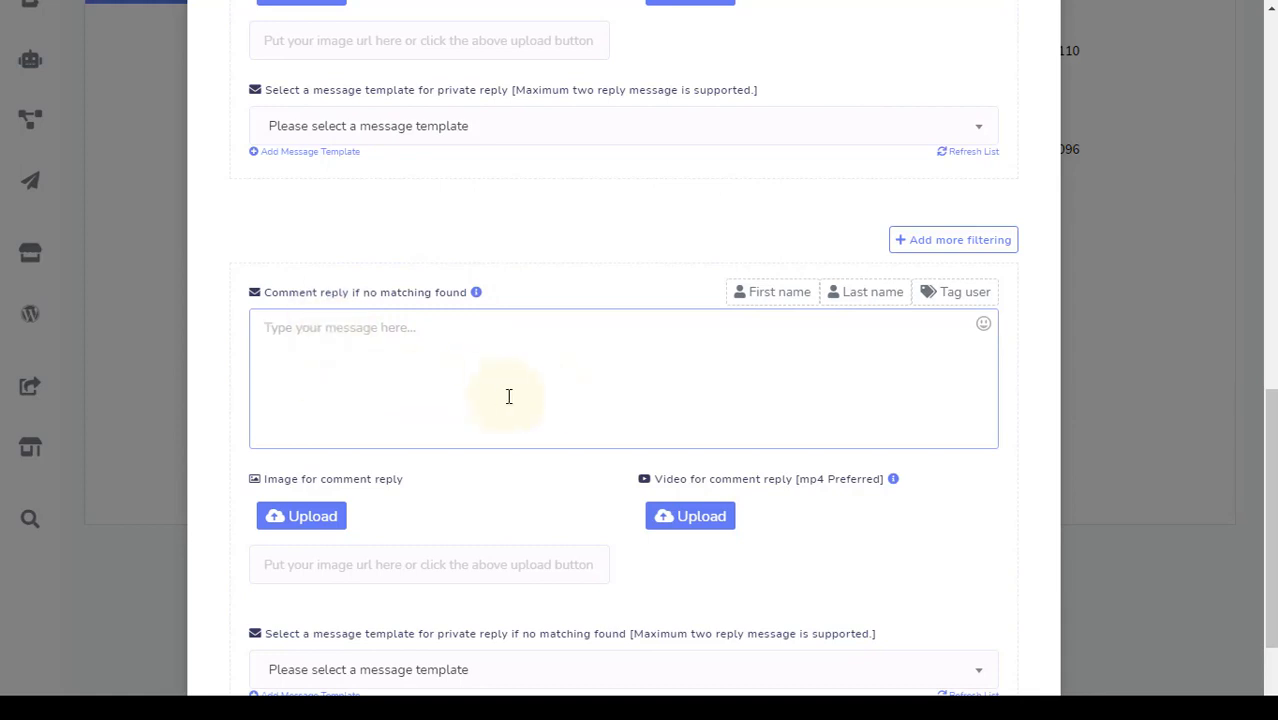
{"action": "scroll", "coordinate": [508, 396], "scroll_direction": "down", "scroll_amount": 2}
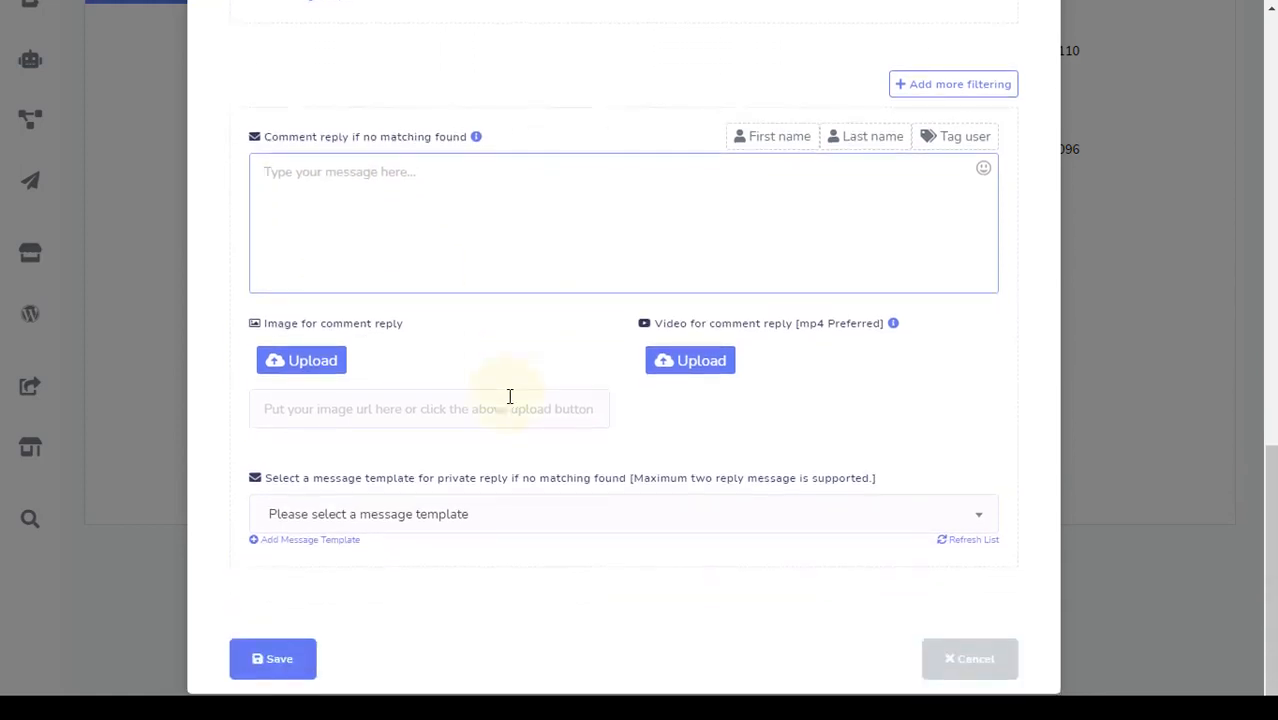
{"action": "double_click", "coordinate": [281, 325]}
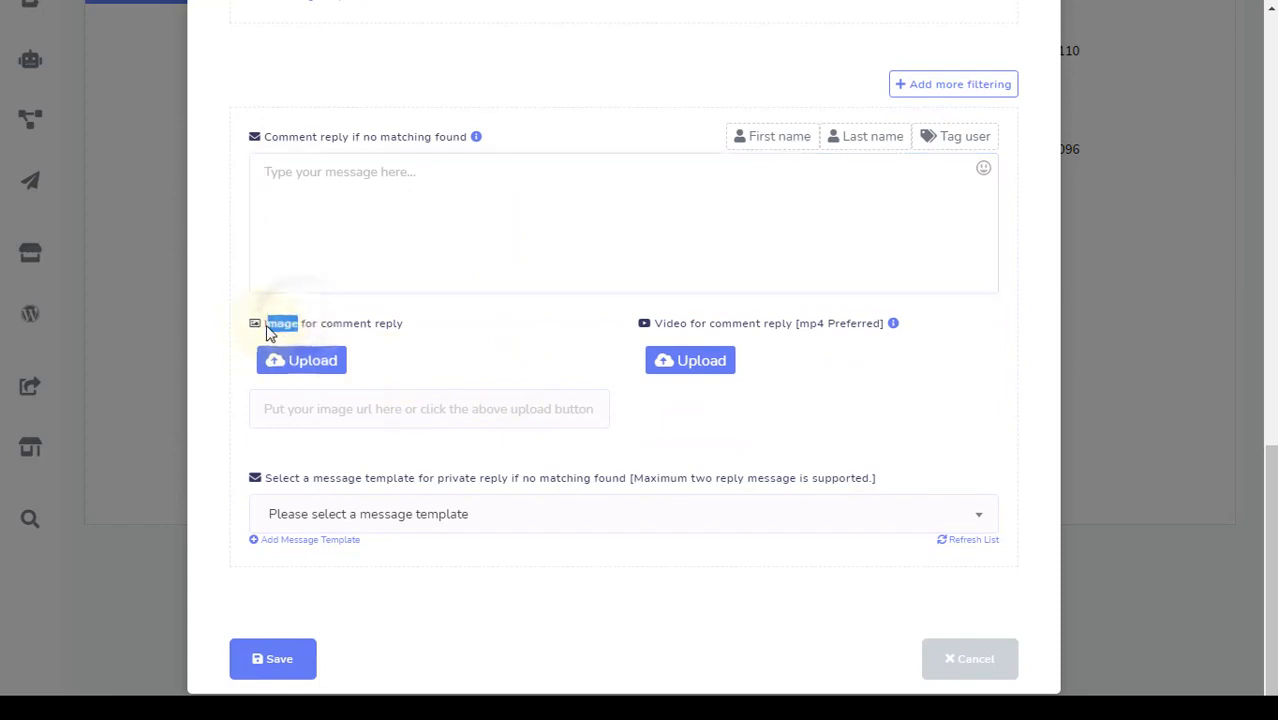
{"action": "left_click", "coordinate": [468, 406]}
{"action": "left_click", "coordinate": [230, 428]}
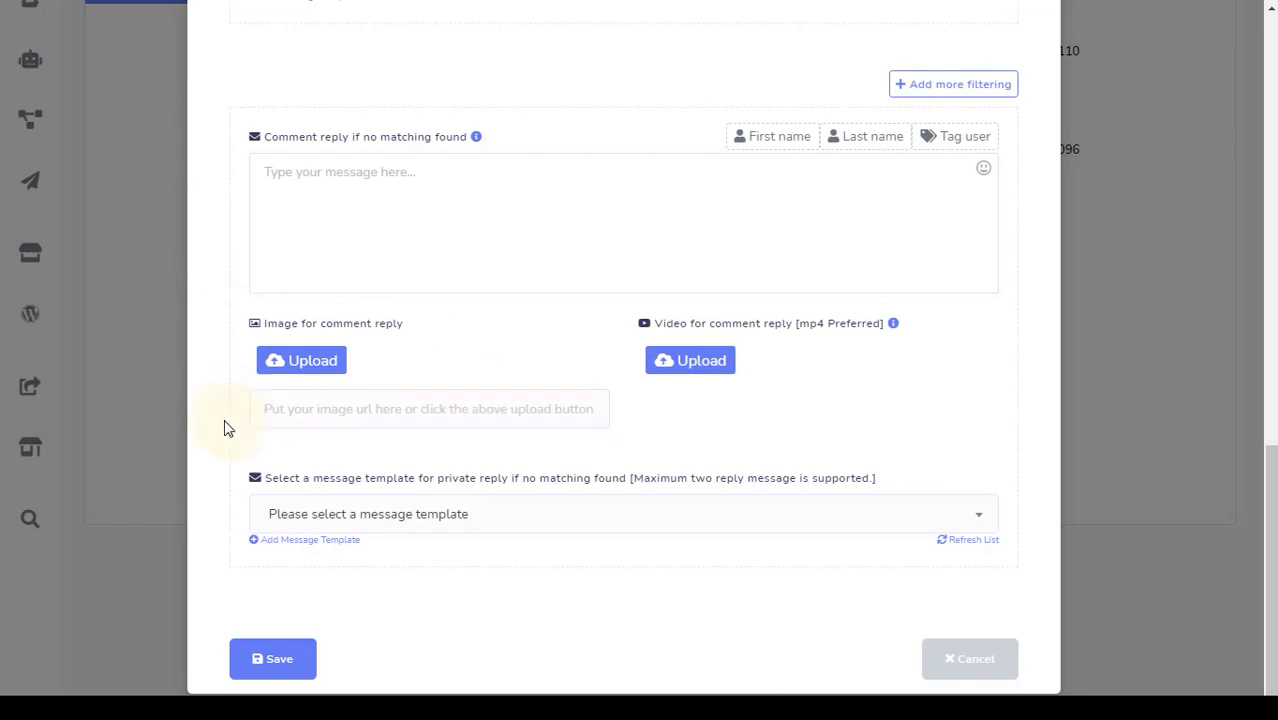
{"action": "left_click", "coordinate": [486, 514]}
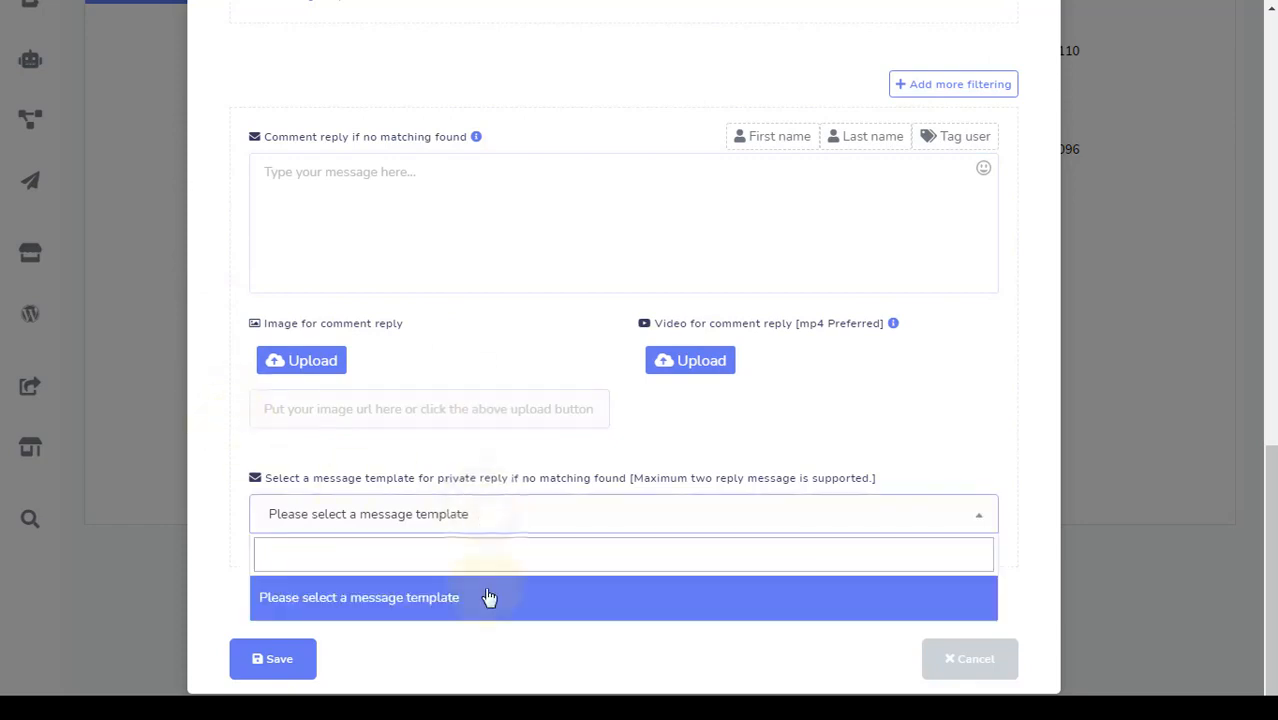
{"action": "left_click", "coordinate": [491, 642]}
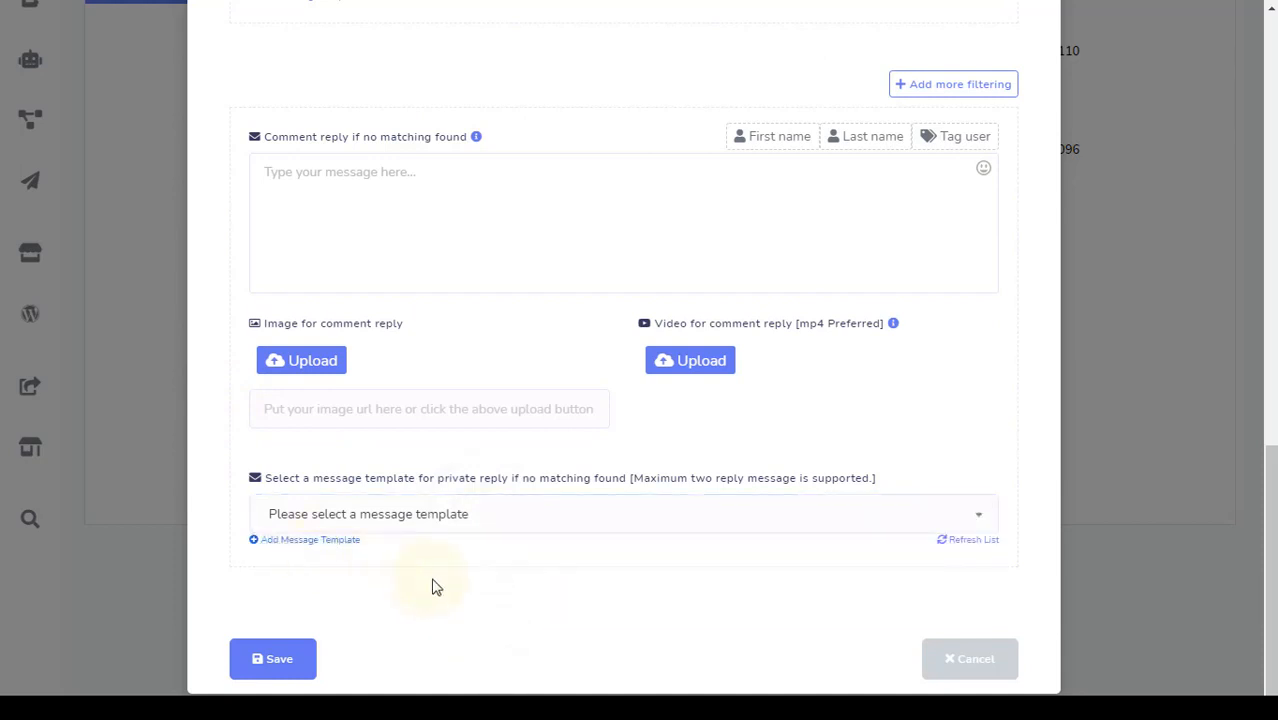
{"action": "left_click", "coordinate": [290, 662]}
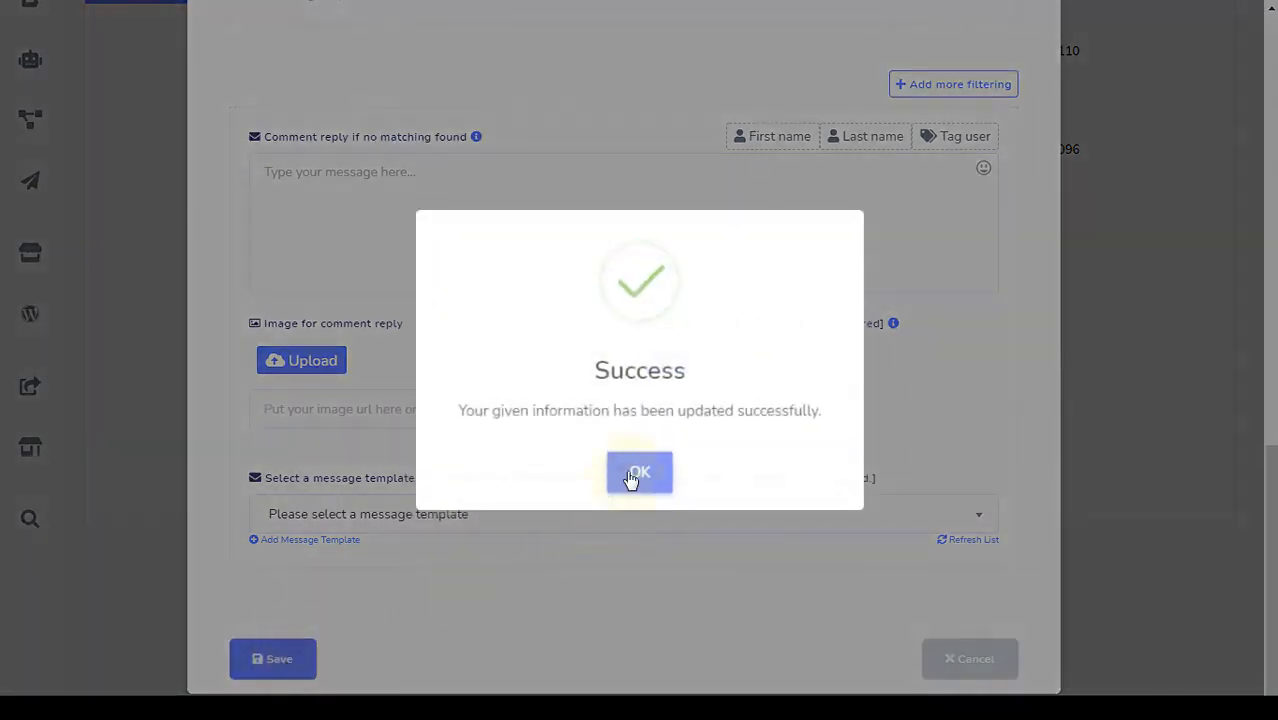
{"action": "left_click", "coordinate": [628, 472]}
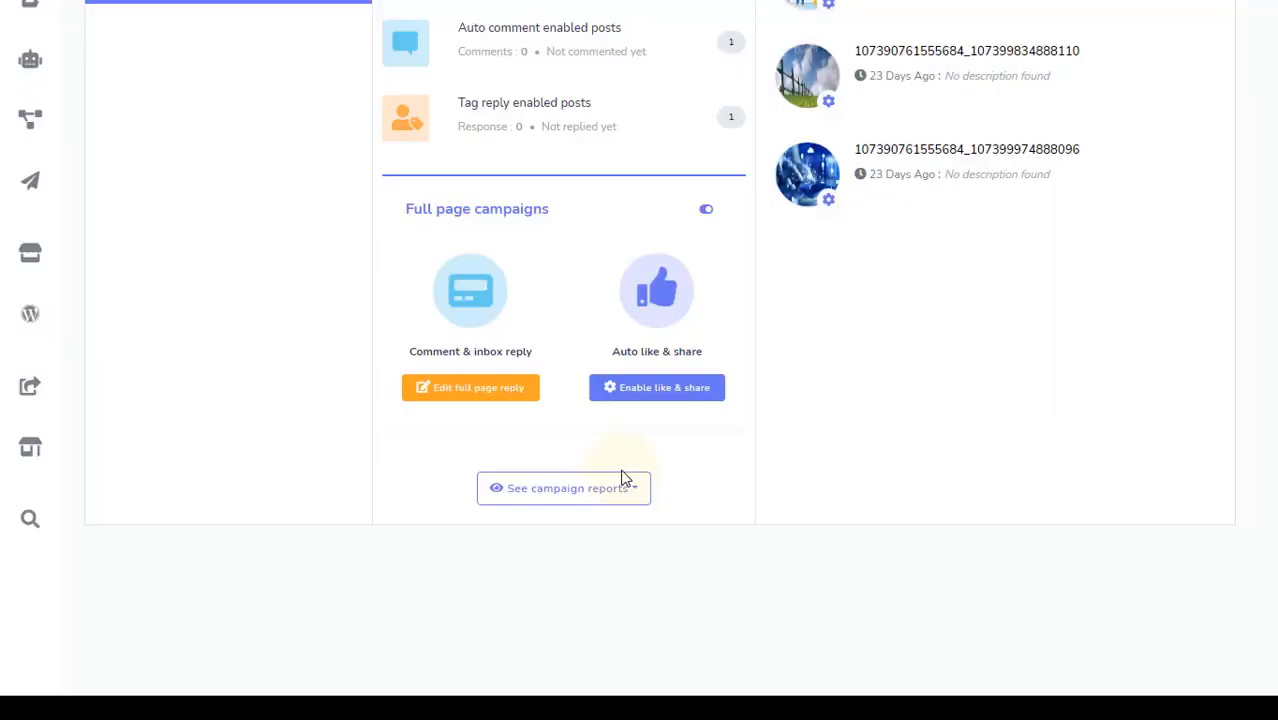
Open the auto like & share settings and turn Auto share on, leaving auto like off
{"action": "scroll", "coordinate": [644, 470], "scroll_direction": "up", "scroll_amount": 1}
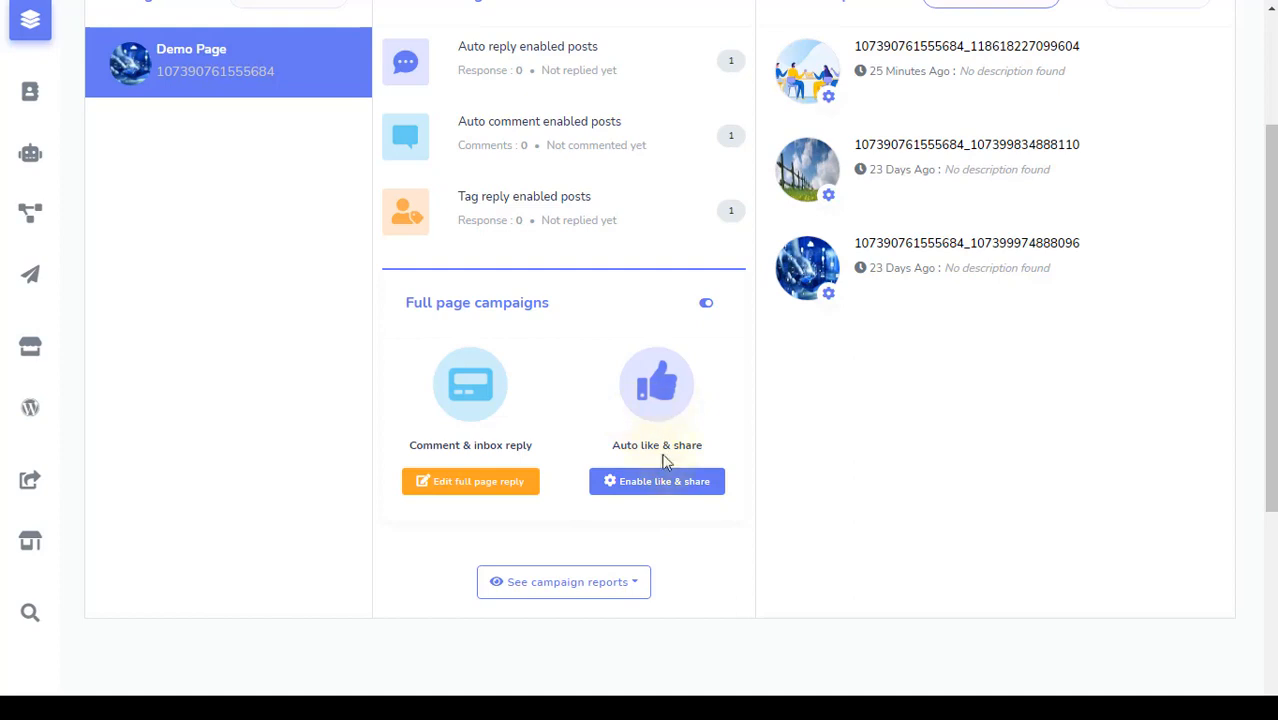
{"action": "left_click", "coordinate": [660, 493]}
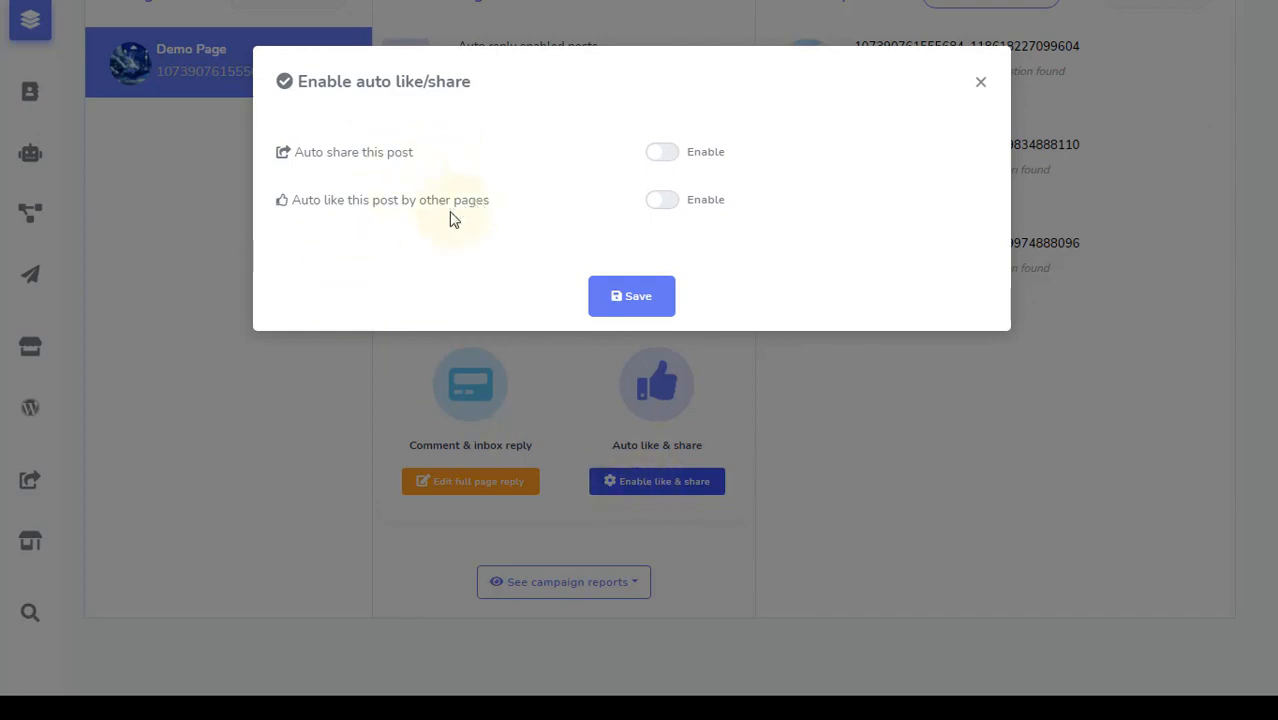
{"action": "left_click_drag", "start_coordinate": [418, 151], "coordinate": [300, 166]}
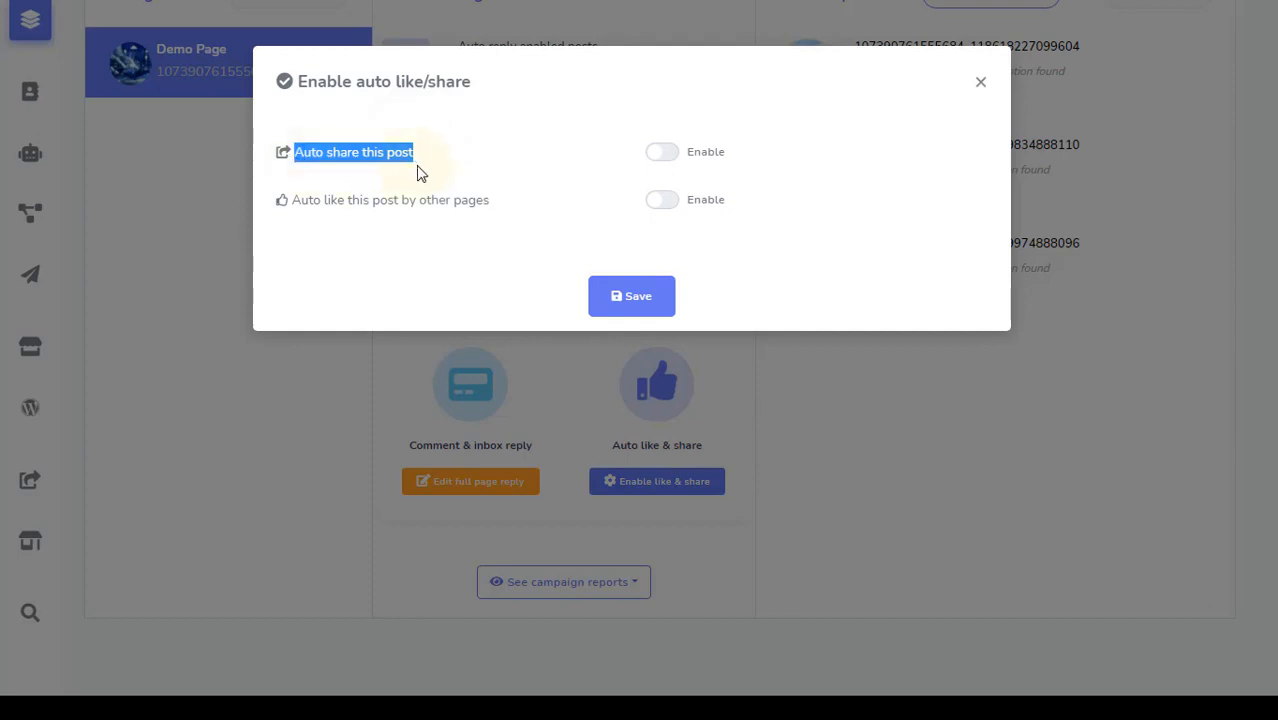
{"action": "left_click_drag", "start_coordinate": [502, 203], "coordinate": [297, 214]}
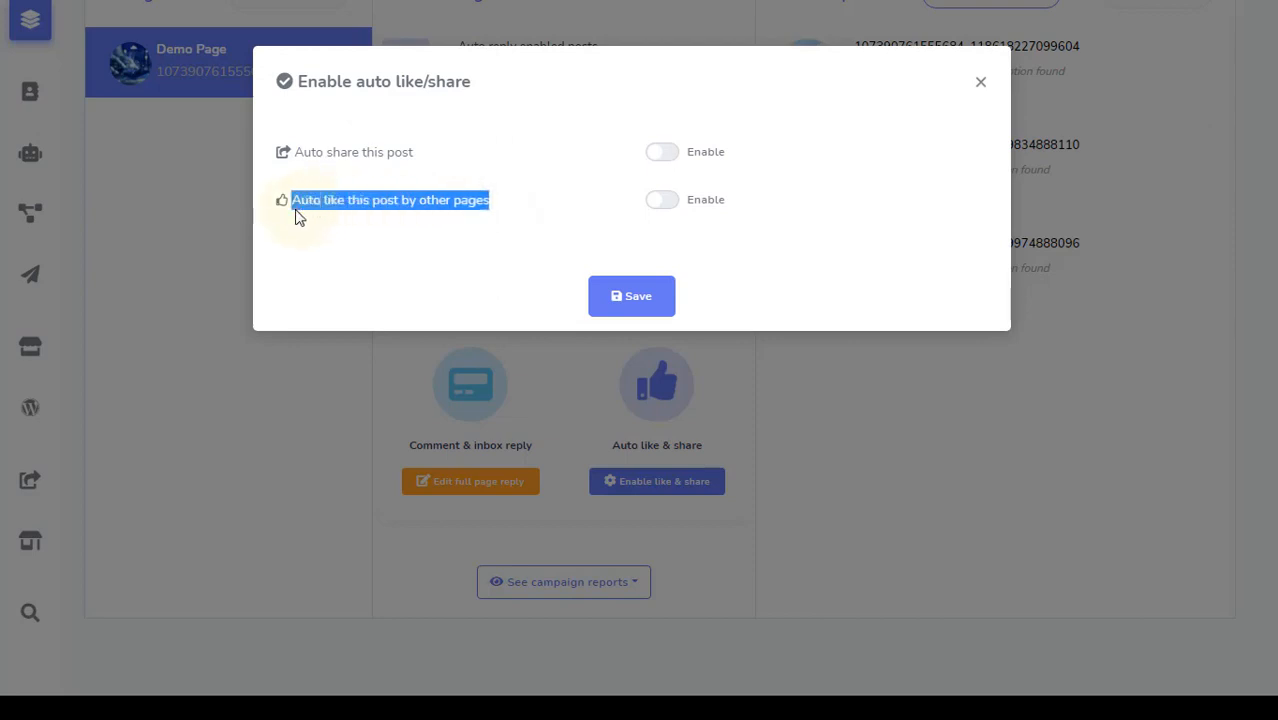
{"action": "left_click", "coordinate": [531, 209]}
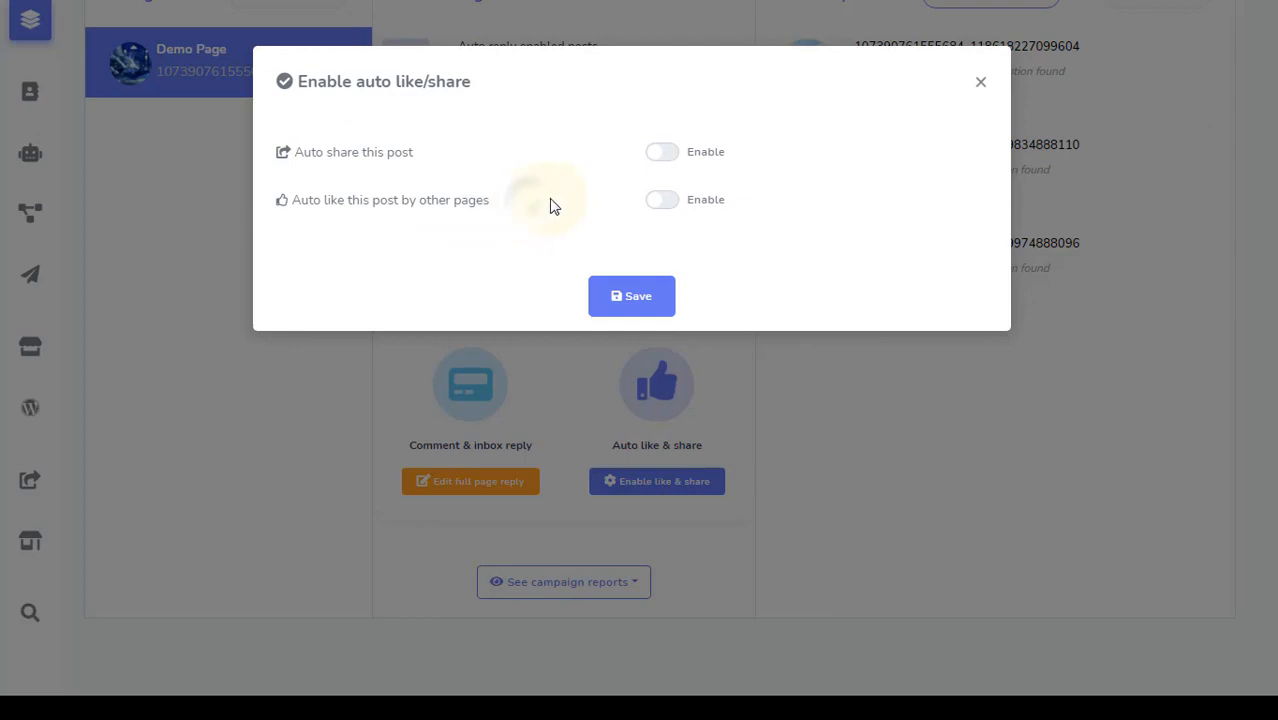
{"action": "left_click", "coordinate": [663, 202]}
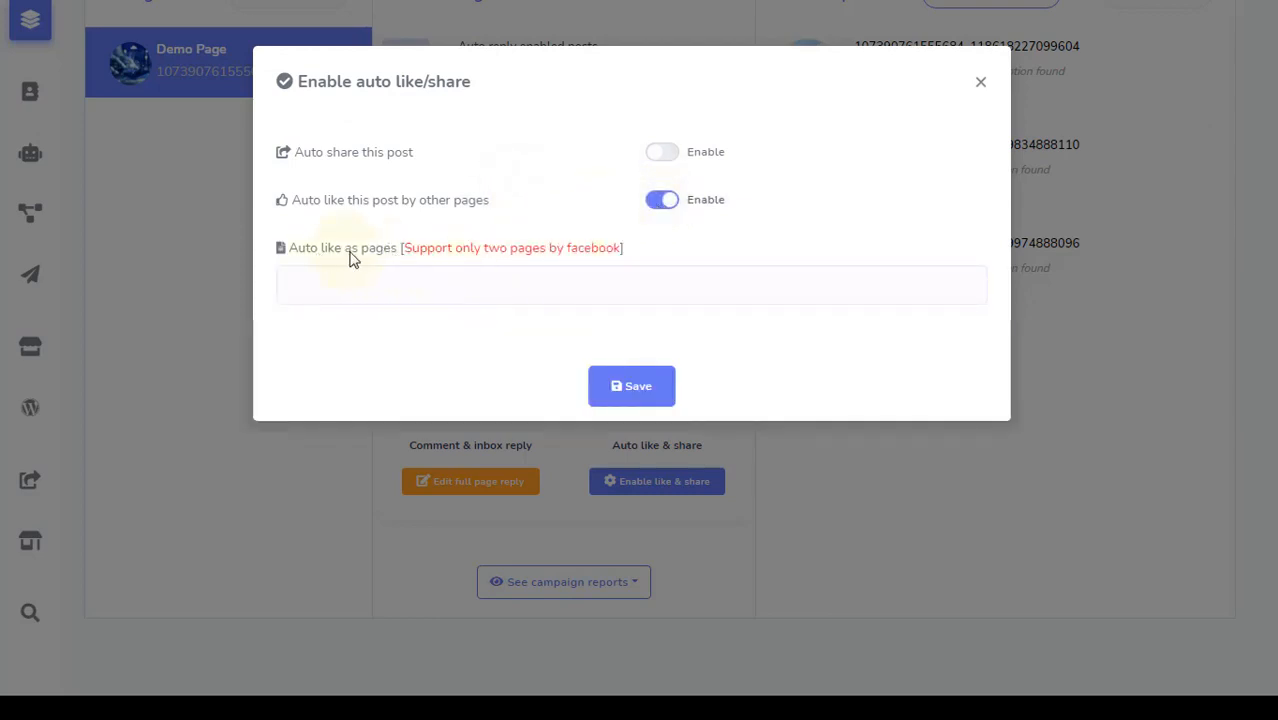
{"action": "left_click", "coordinate": [663, 200]}
{"action": "left_click", "coordinate": [663, 153]}
Share as Demo Page with Random Delay and save the like & share campaign
{"action": "left_click", "coordinate": [463, 232]}
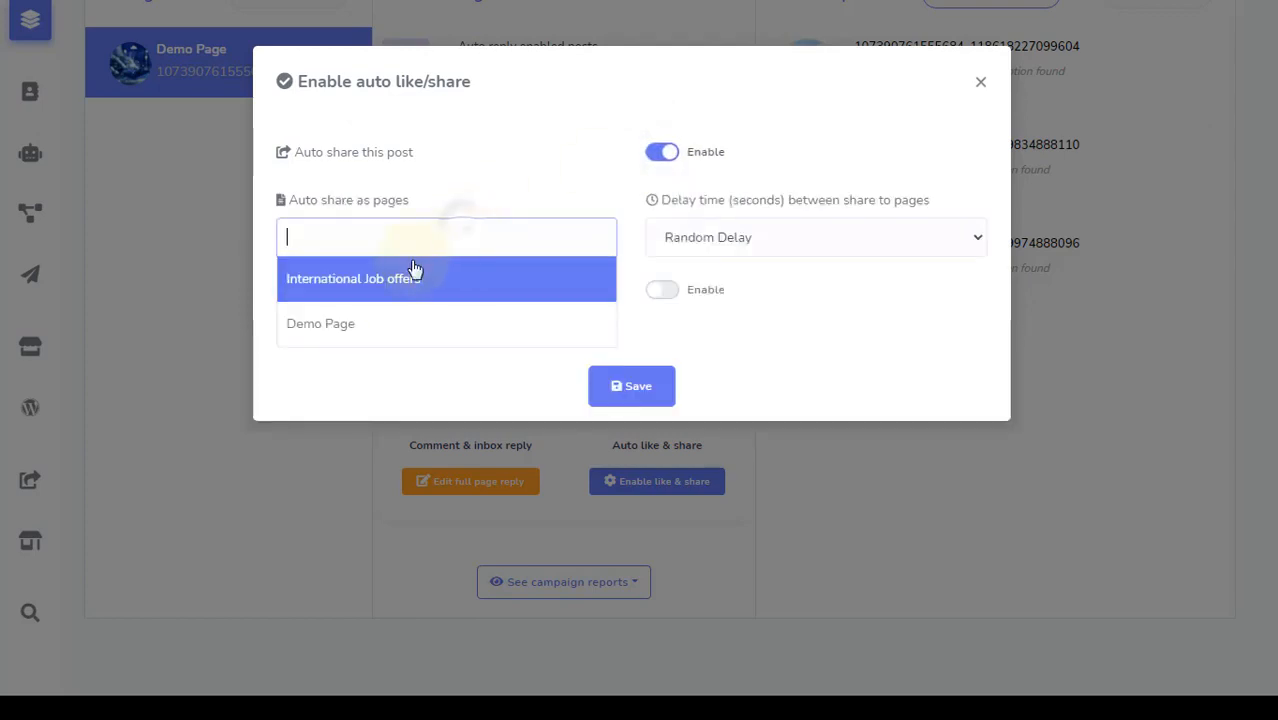
{"action": "left_click", "coordinate": [388, 321]}
{"action": "left_click", "coordinate": [730, 240]}
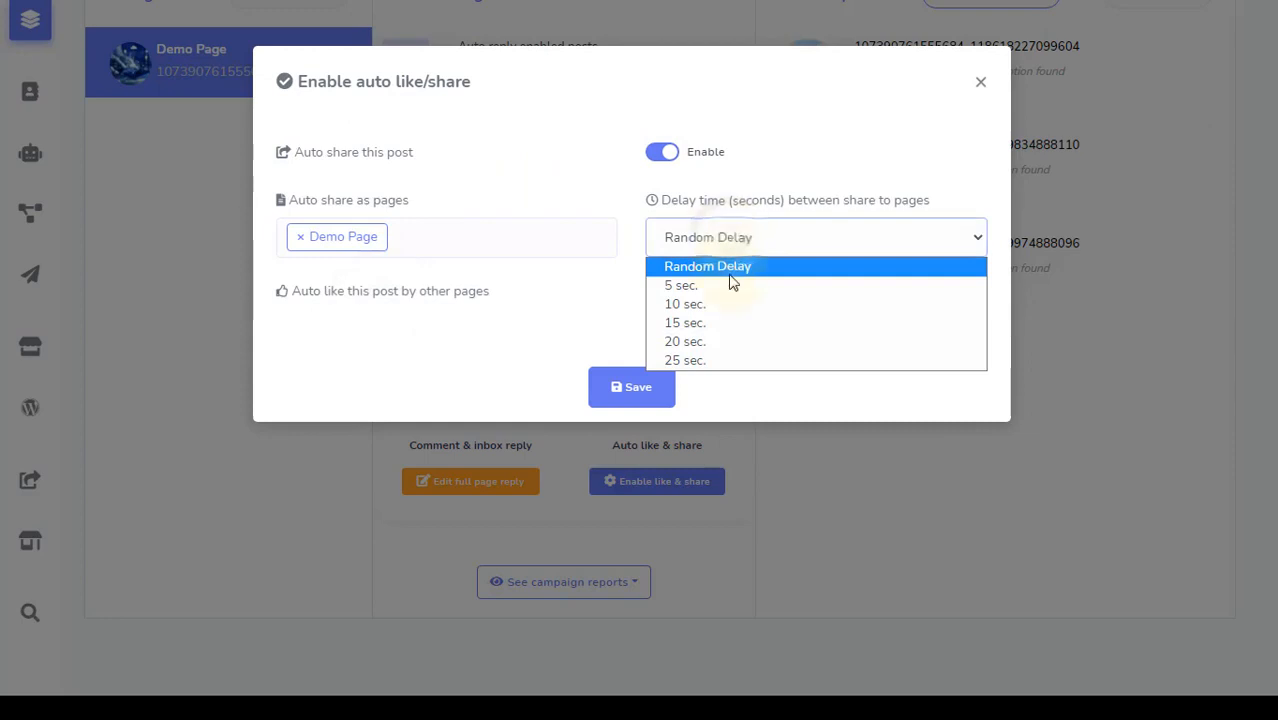
{"action": "left_click", "coordinate": [730, 286]}
{"action": "left_click", "coordinate": [727, 251]}
{"action": "left_click", "coordinate": [725, 253]}
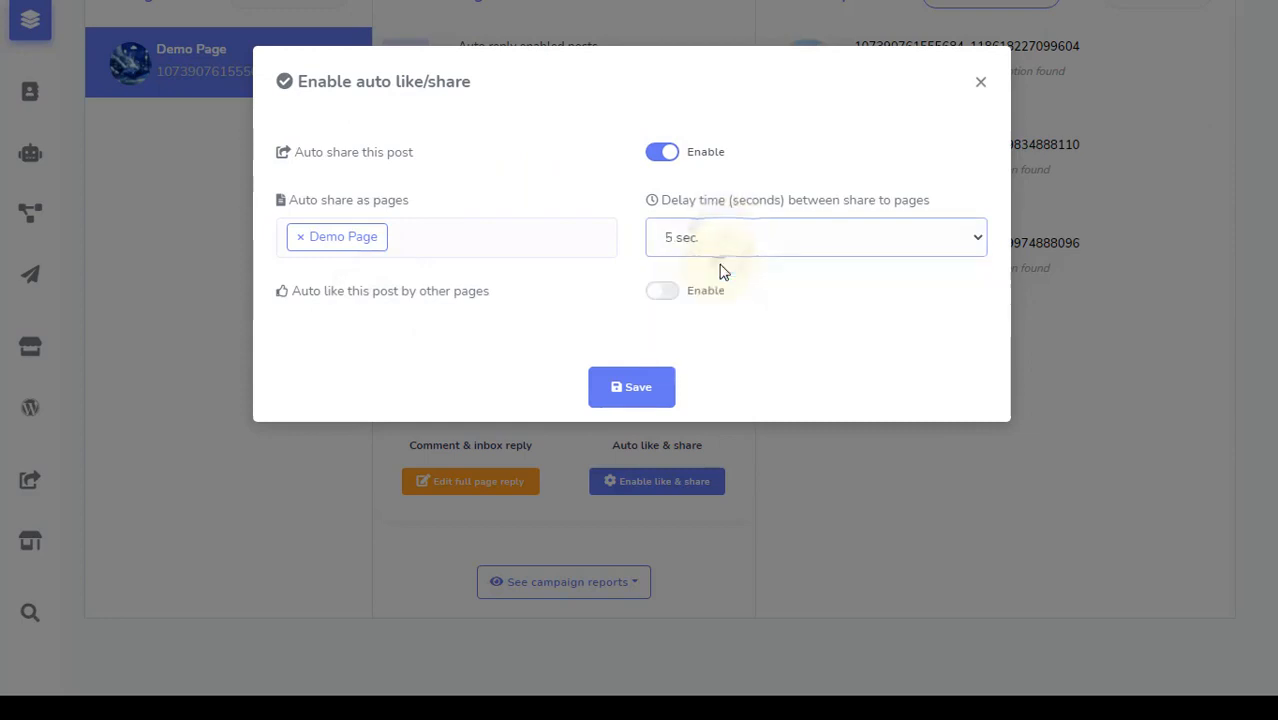
{"action": "left_click", "coordinate": [725, 270]}
{"action": "left_click", "coordinate": [645, 396]}
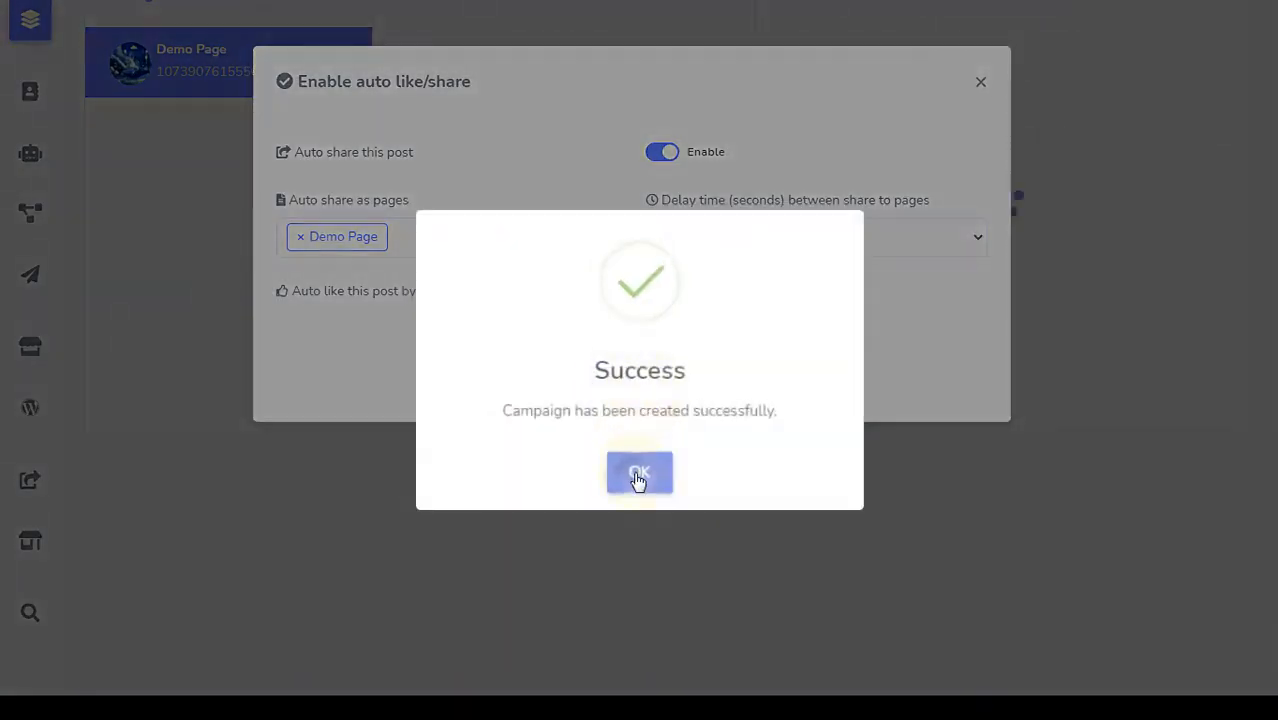
{"action": "left_click", "coordinate": [639, 478]}
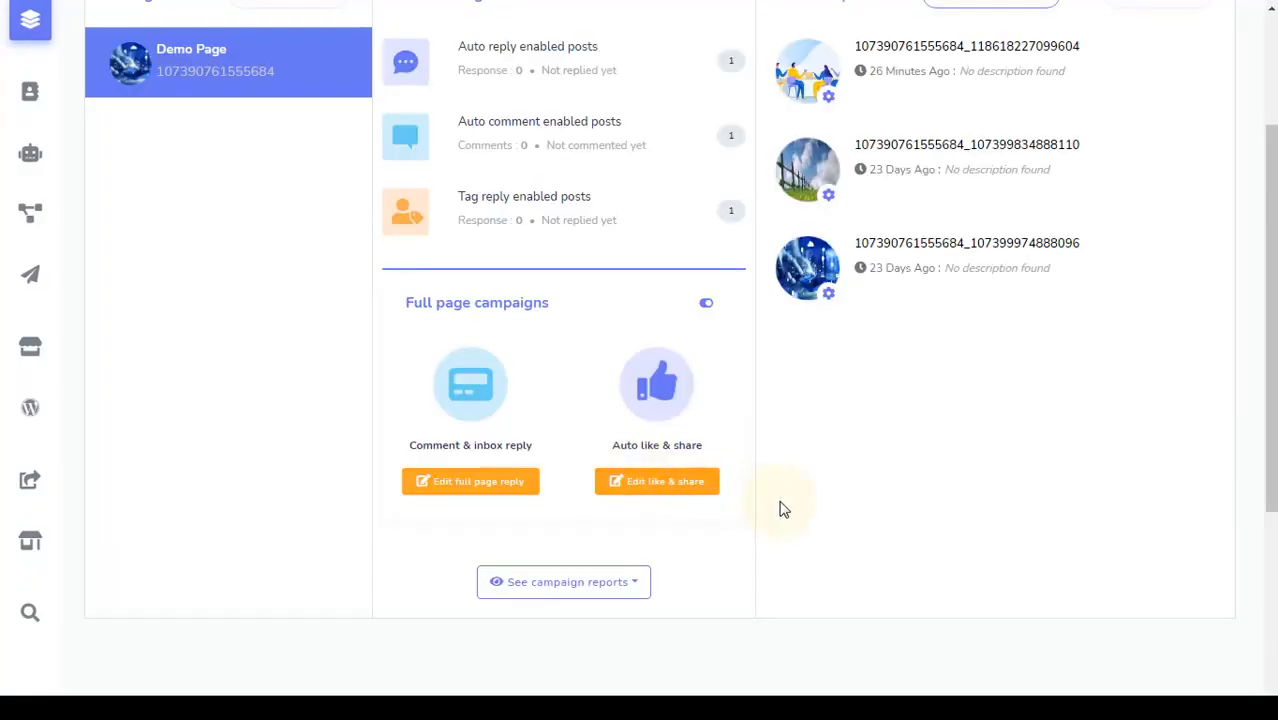
{"action": "scroll", "coordinate": [783, 509], "scroll_direction": "down", "scroll_amount": 2}
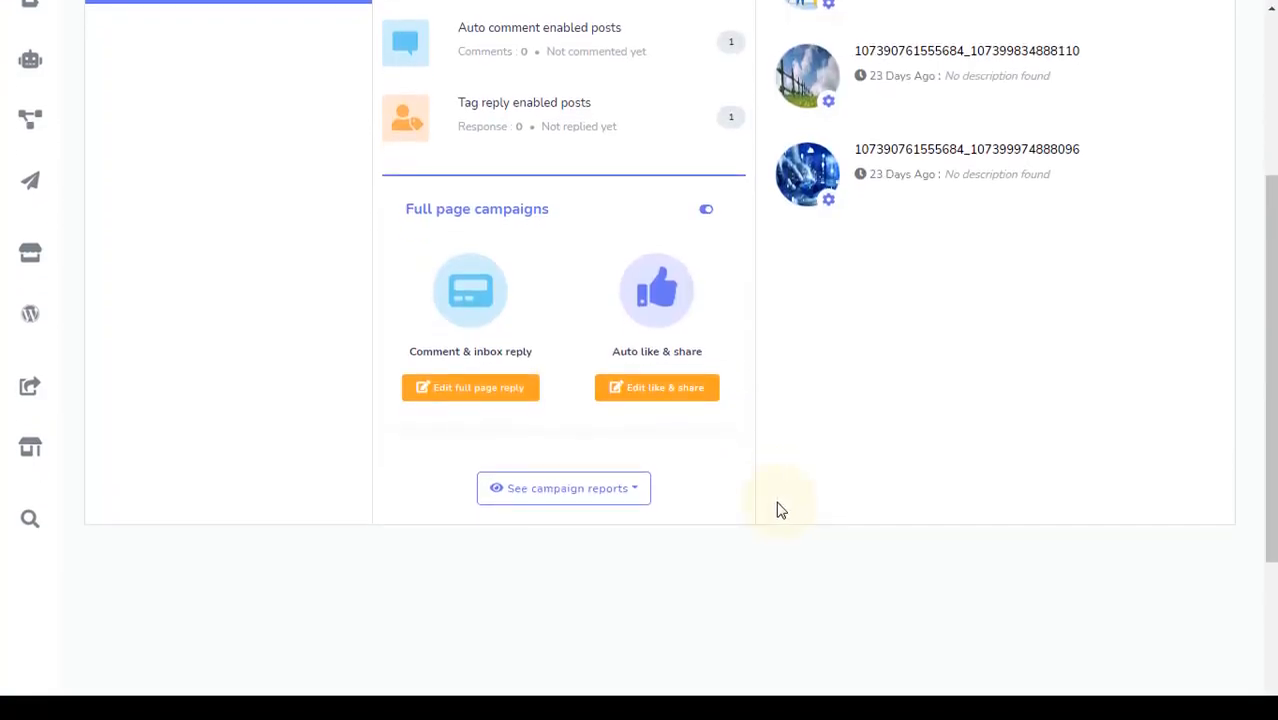